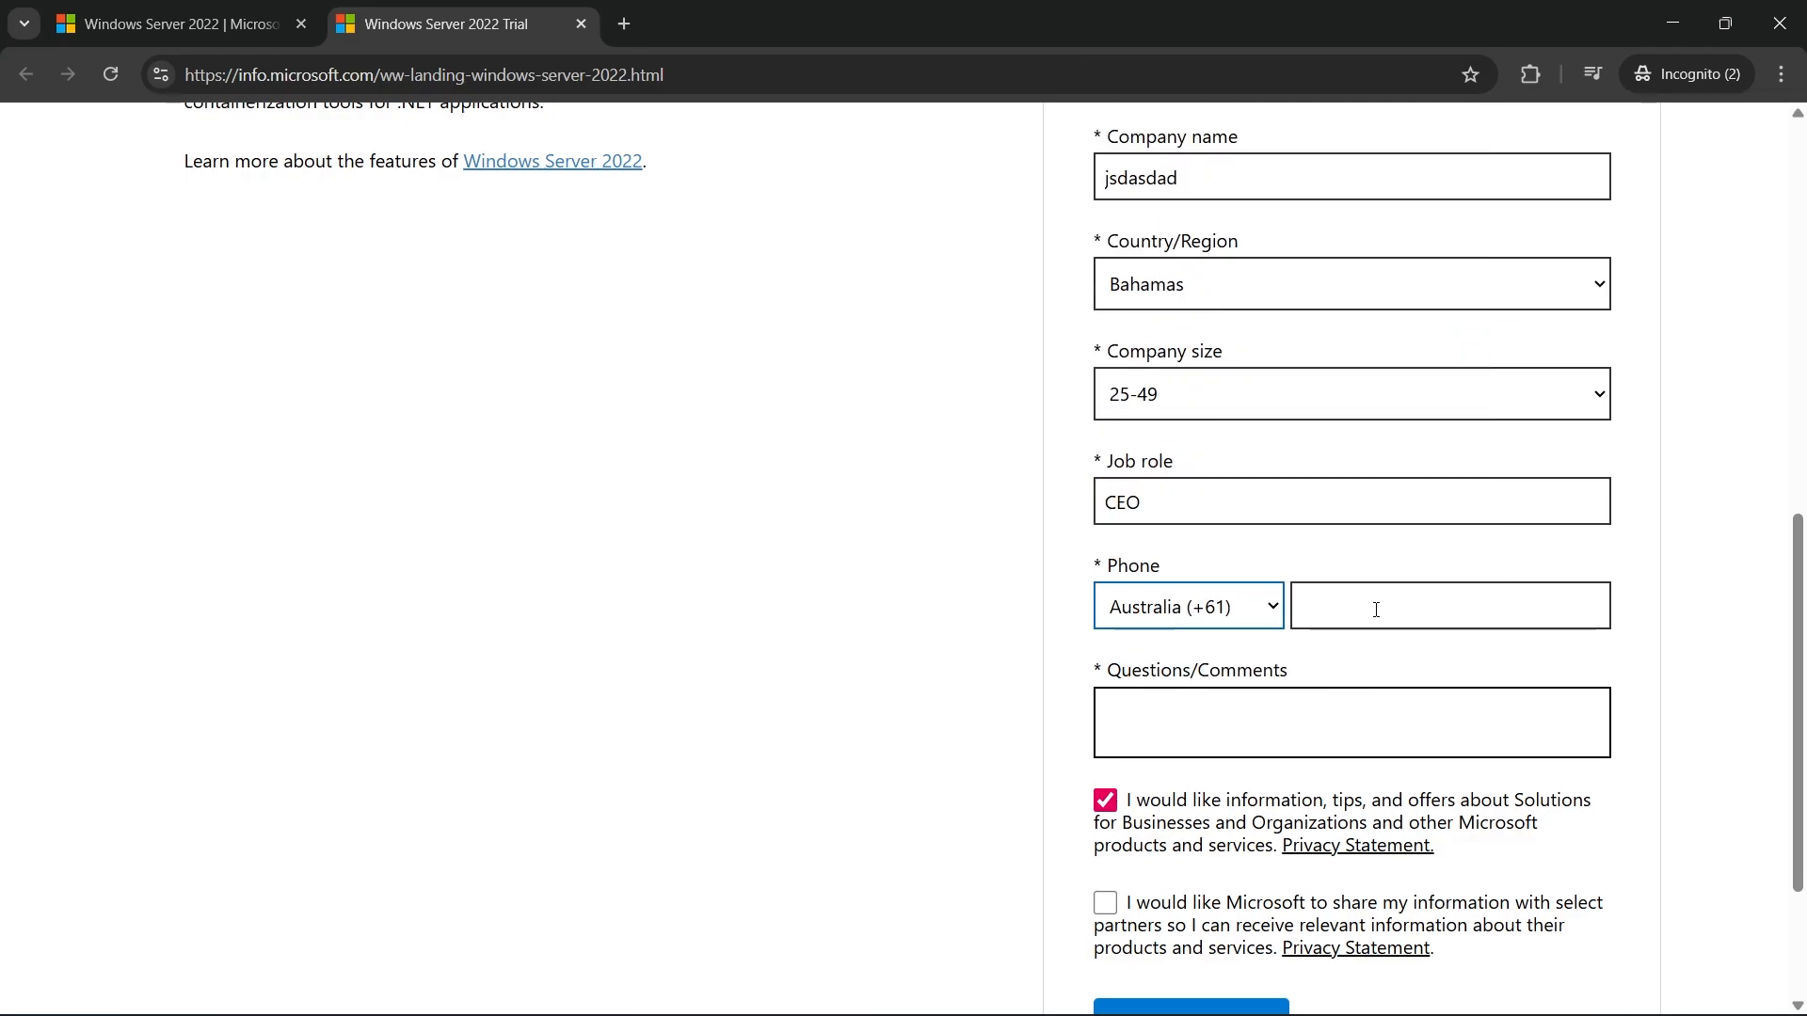
# Fill in the phone number and enter N/A as the comment in the Windows Server 2022 trial form
pyautogui.click(1377, 605)
pyautogui.write('231255231')
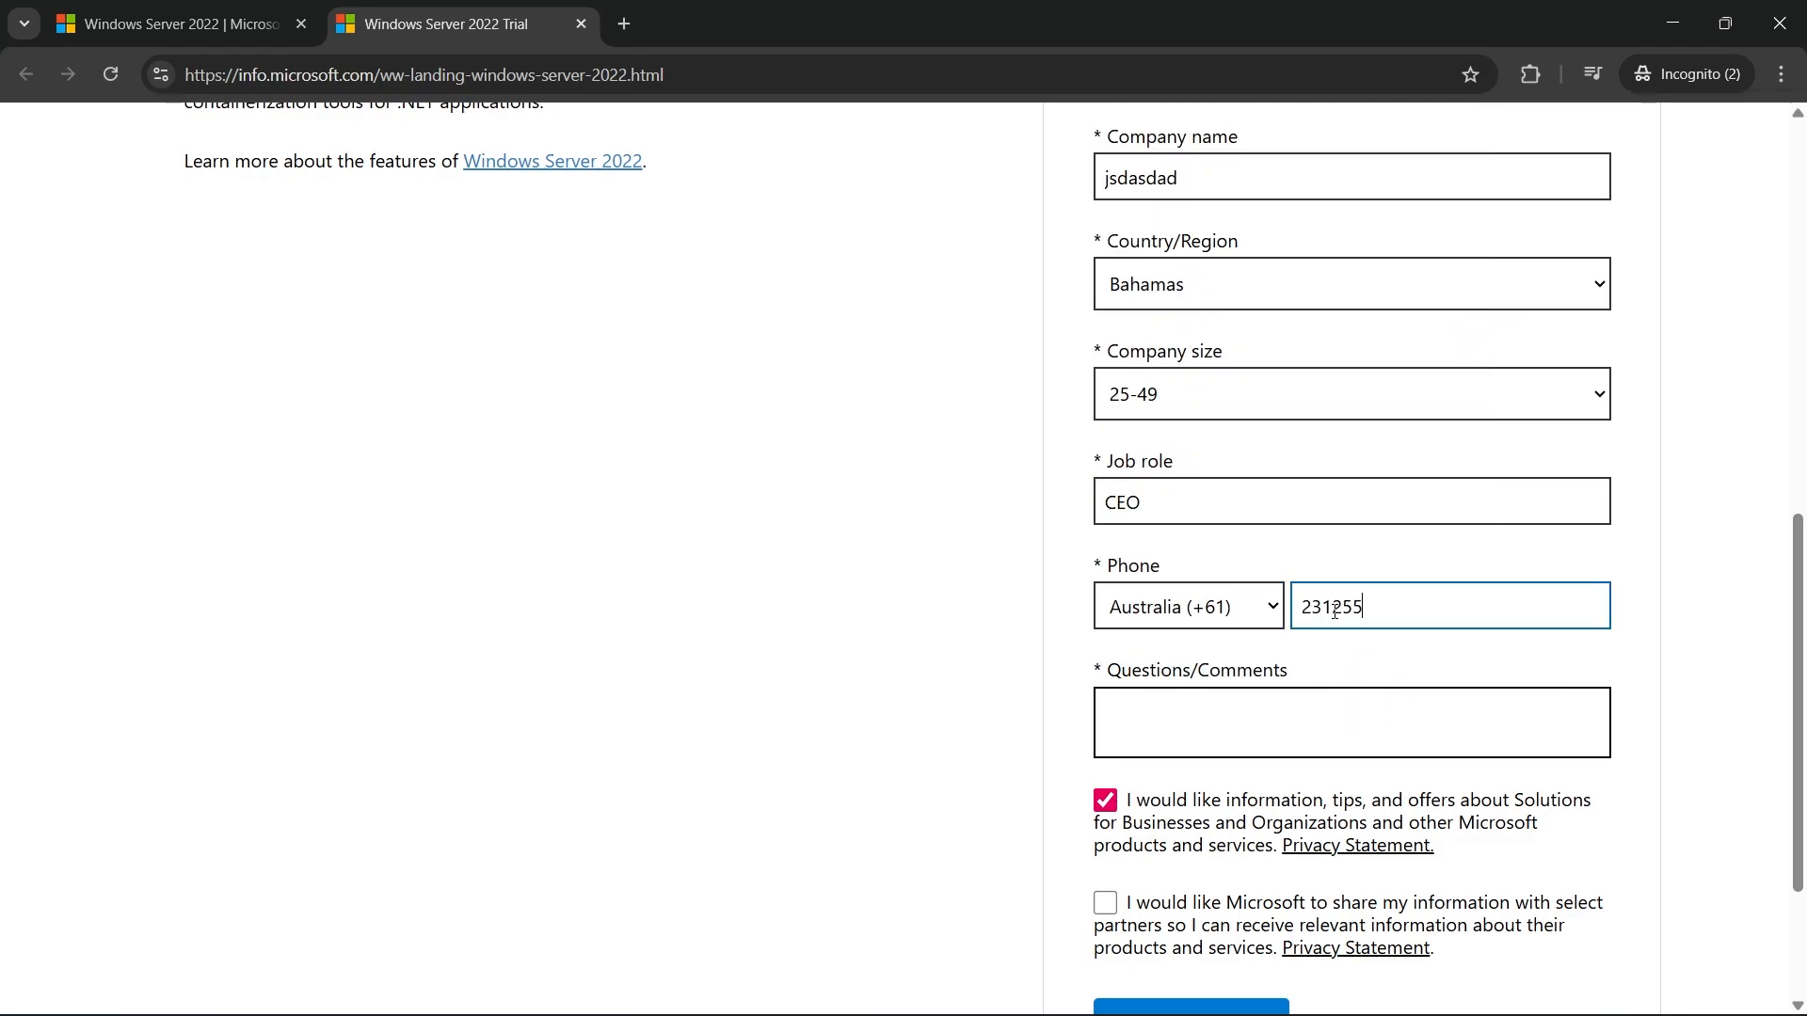
pyautogui.click(1220, 736)
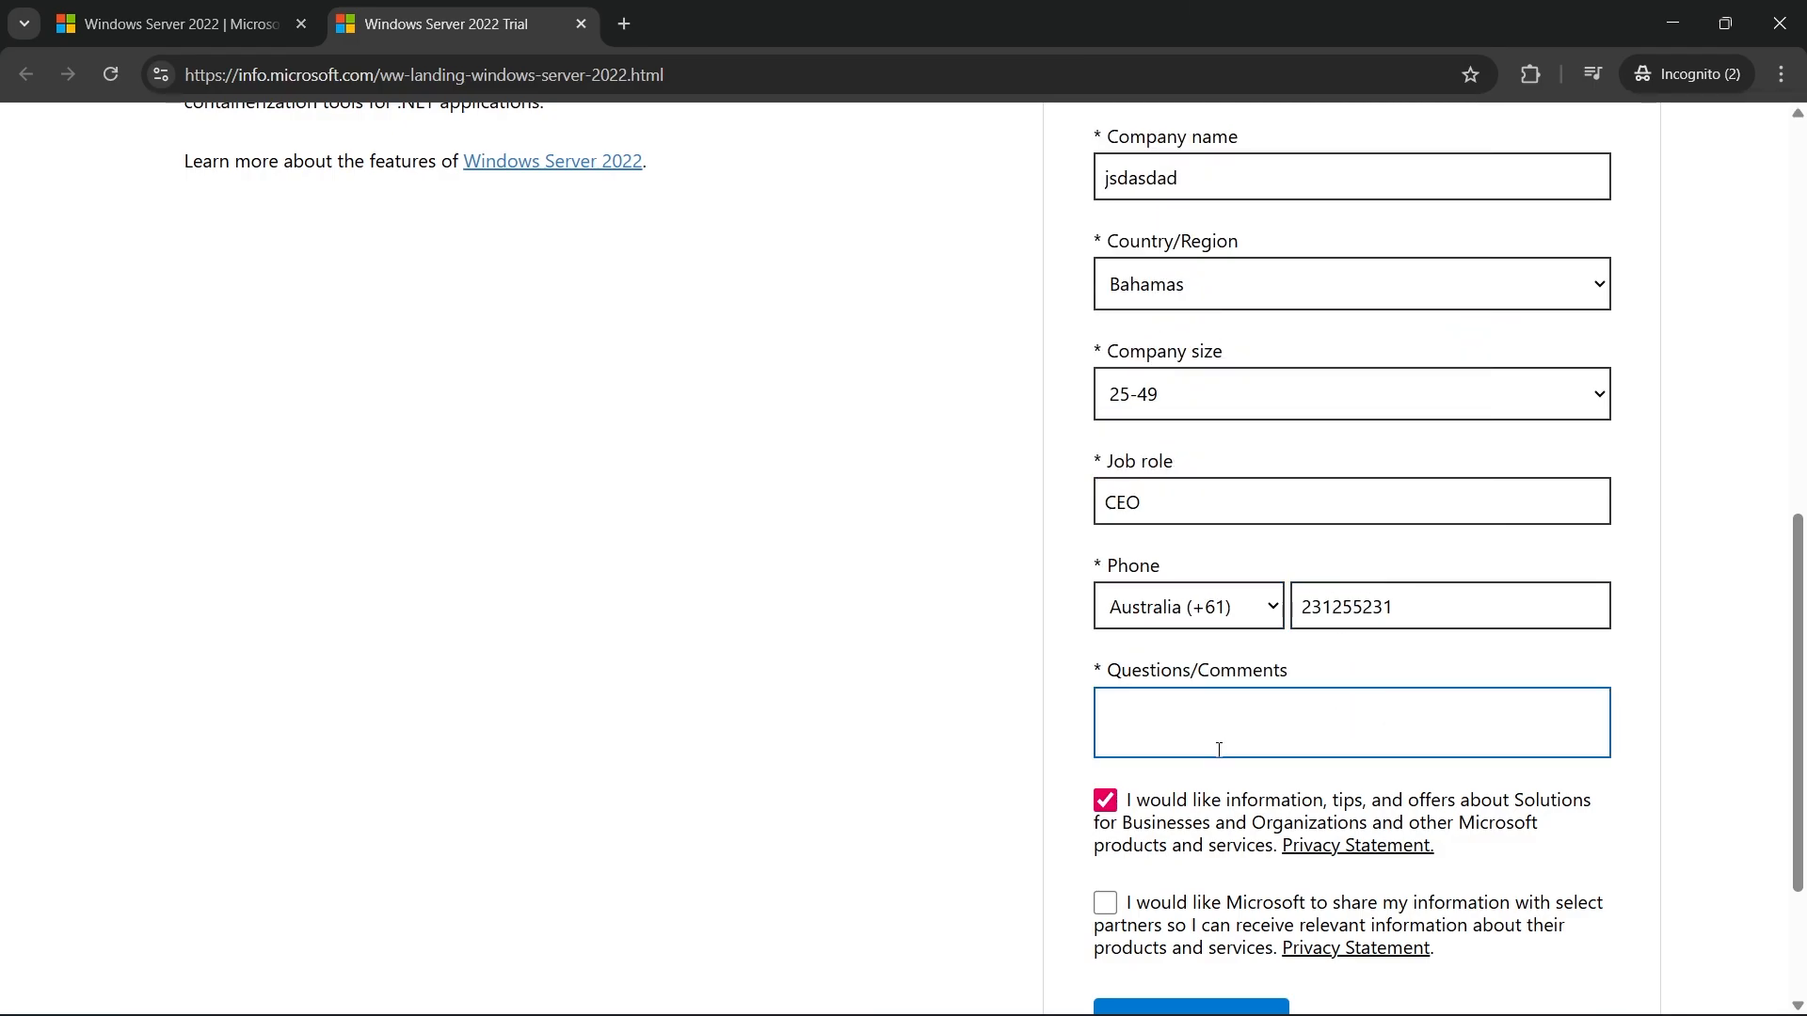
pyautogui.write('N/A')
# Opt out of Microsoft information, tips and offers, and submit the trial form to reach the downloads
pyautogui.scroll(-3, 1219, 748)
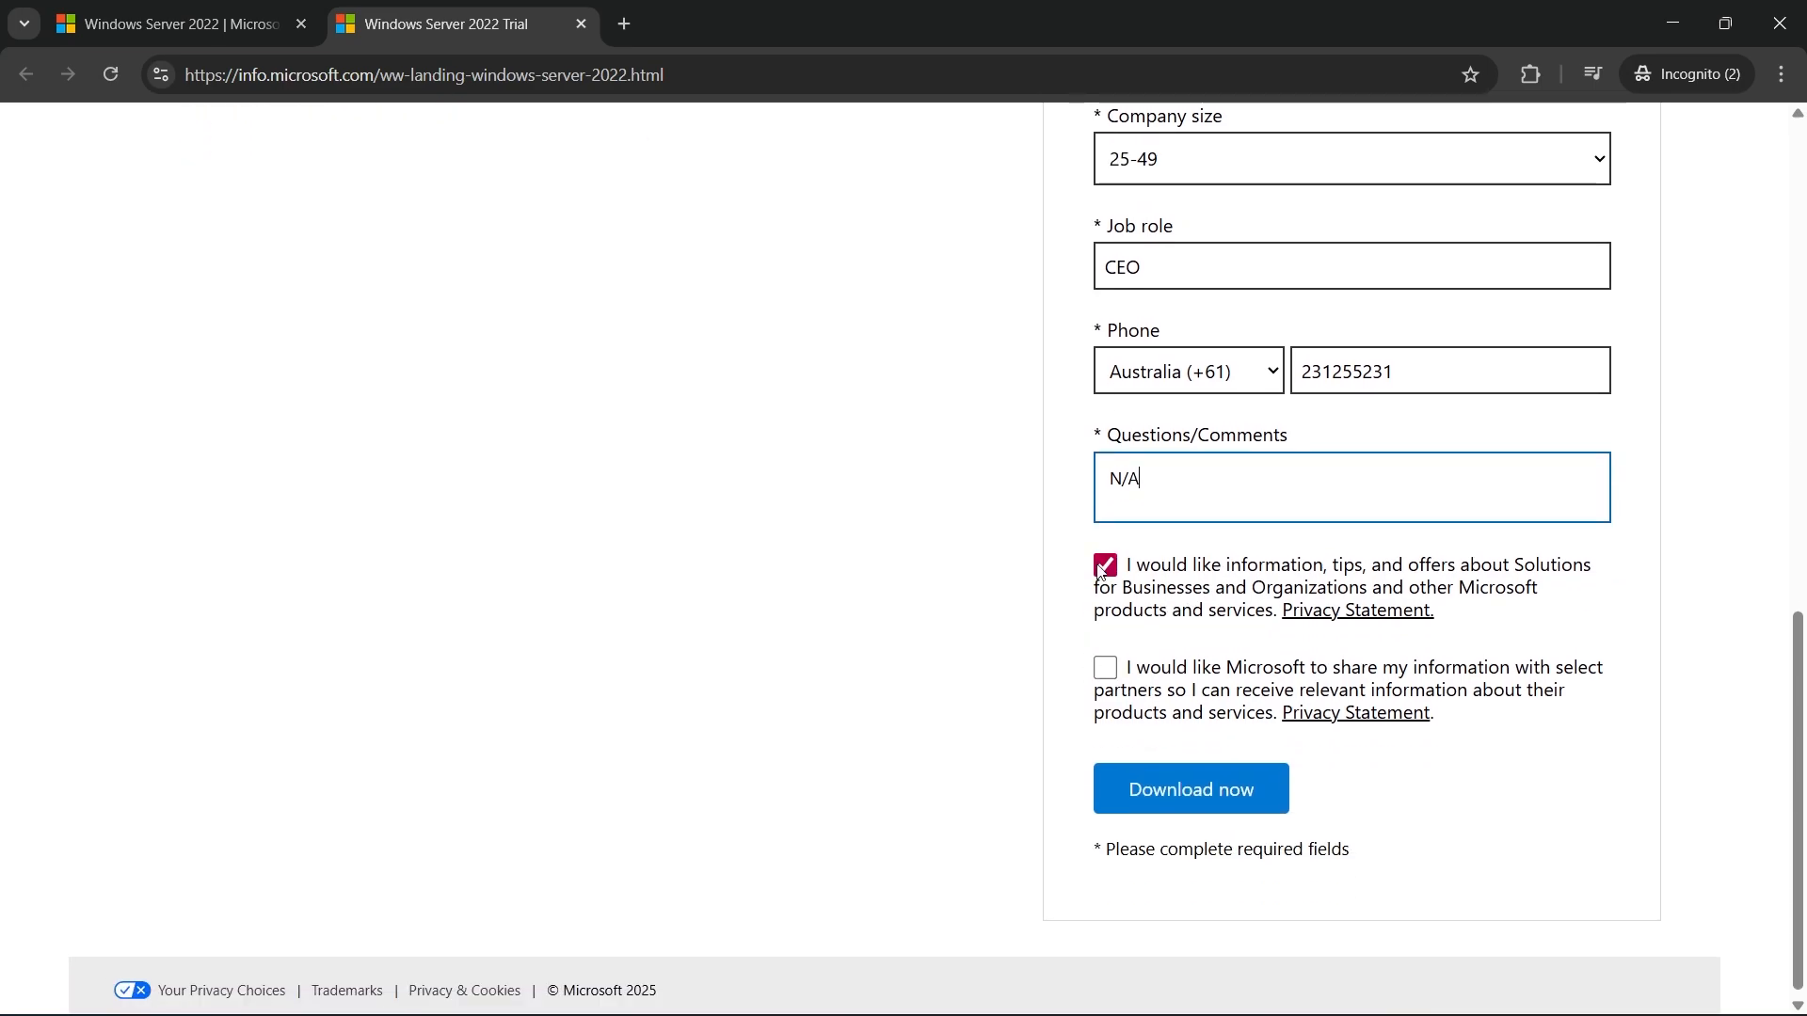
pyautogui.click(1106, 562)
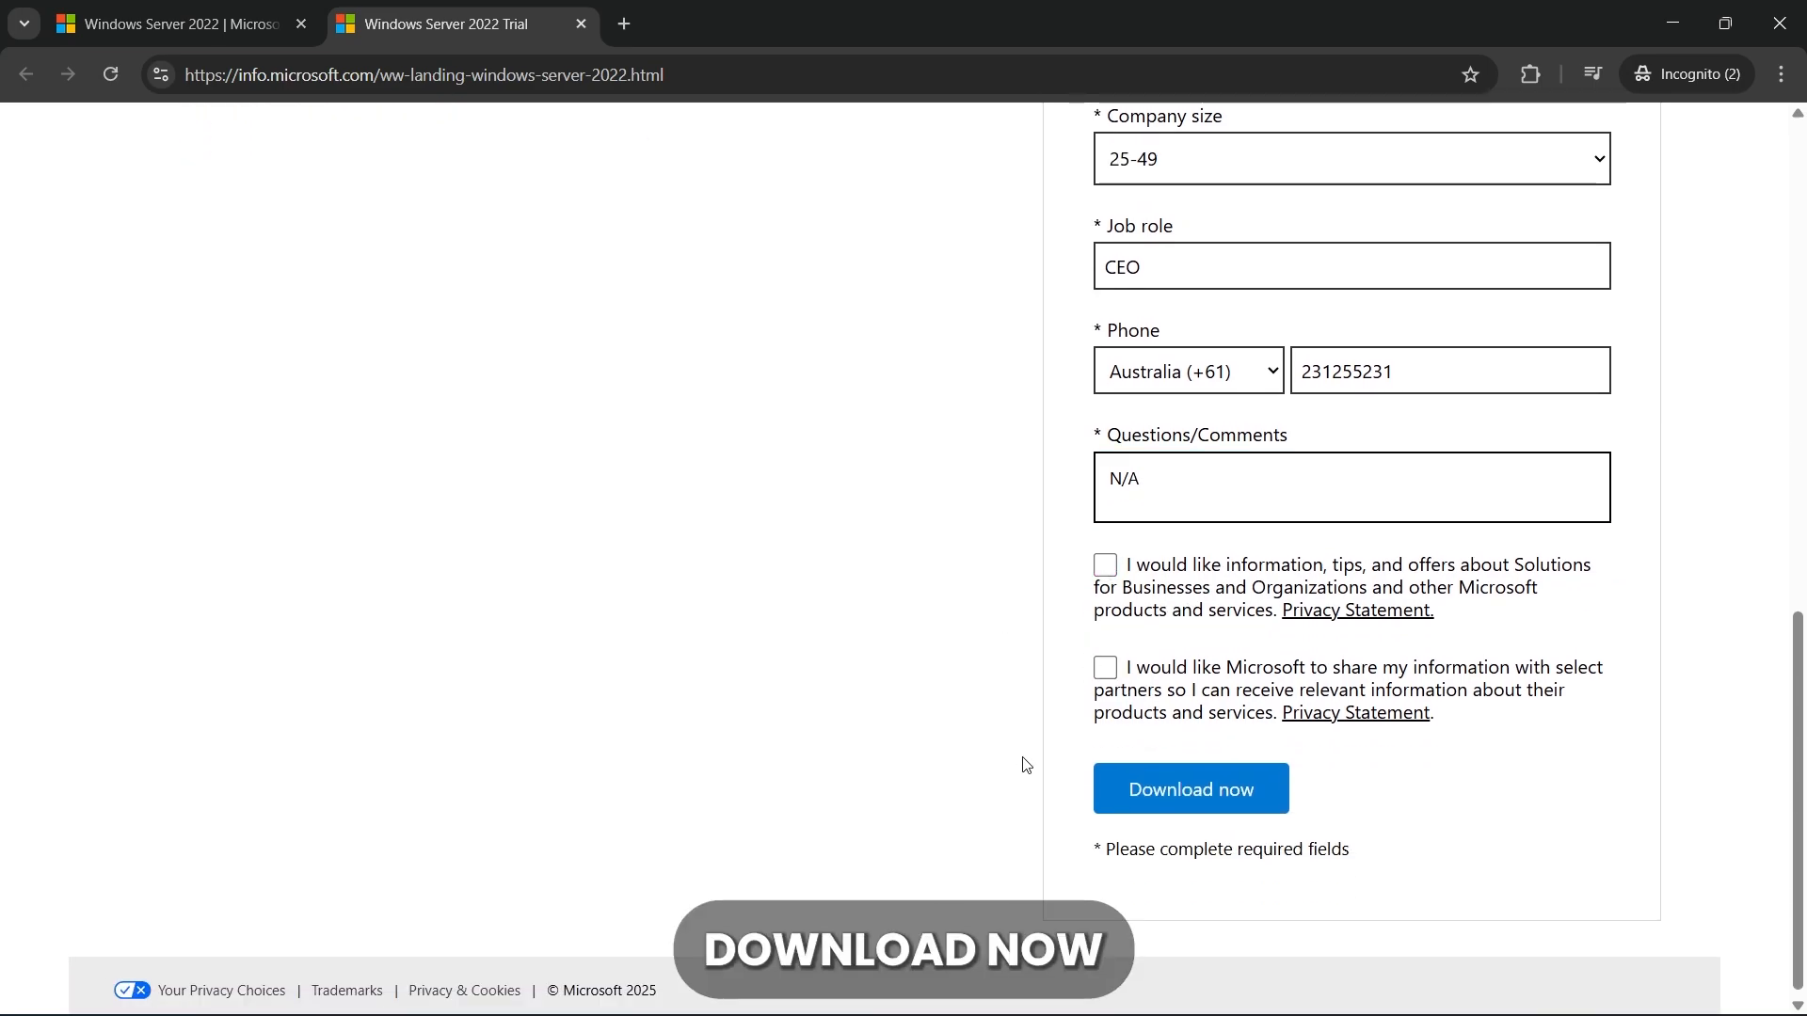
pyautogui.click(1221, 777)
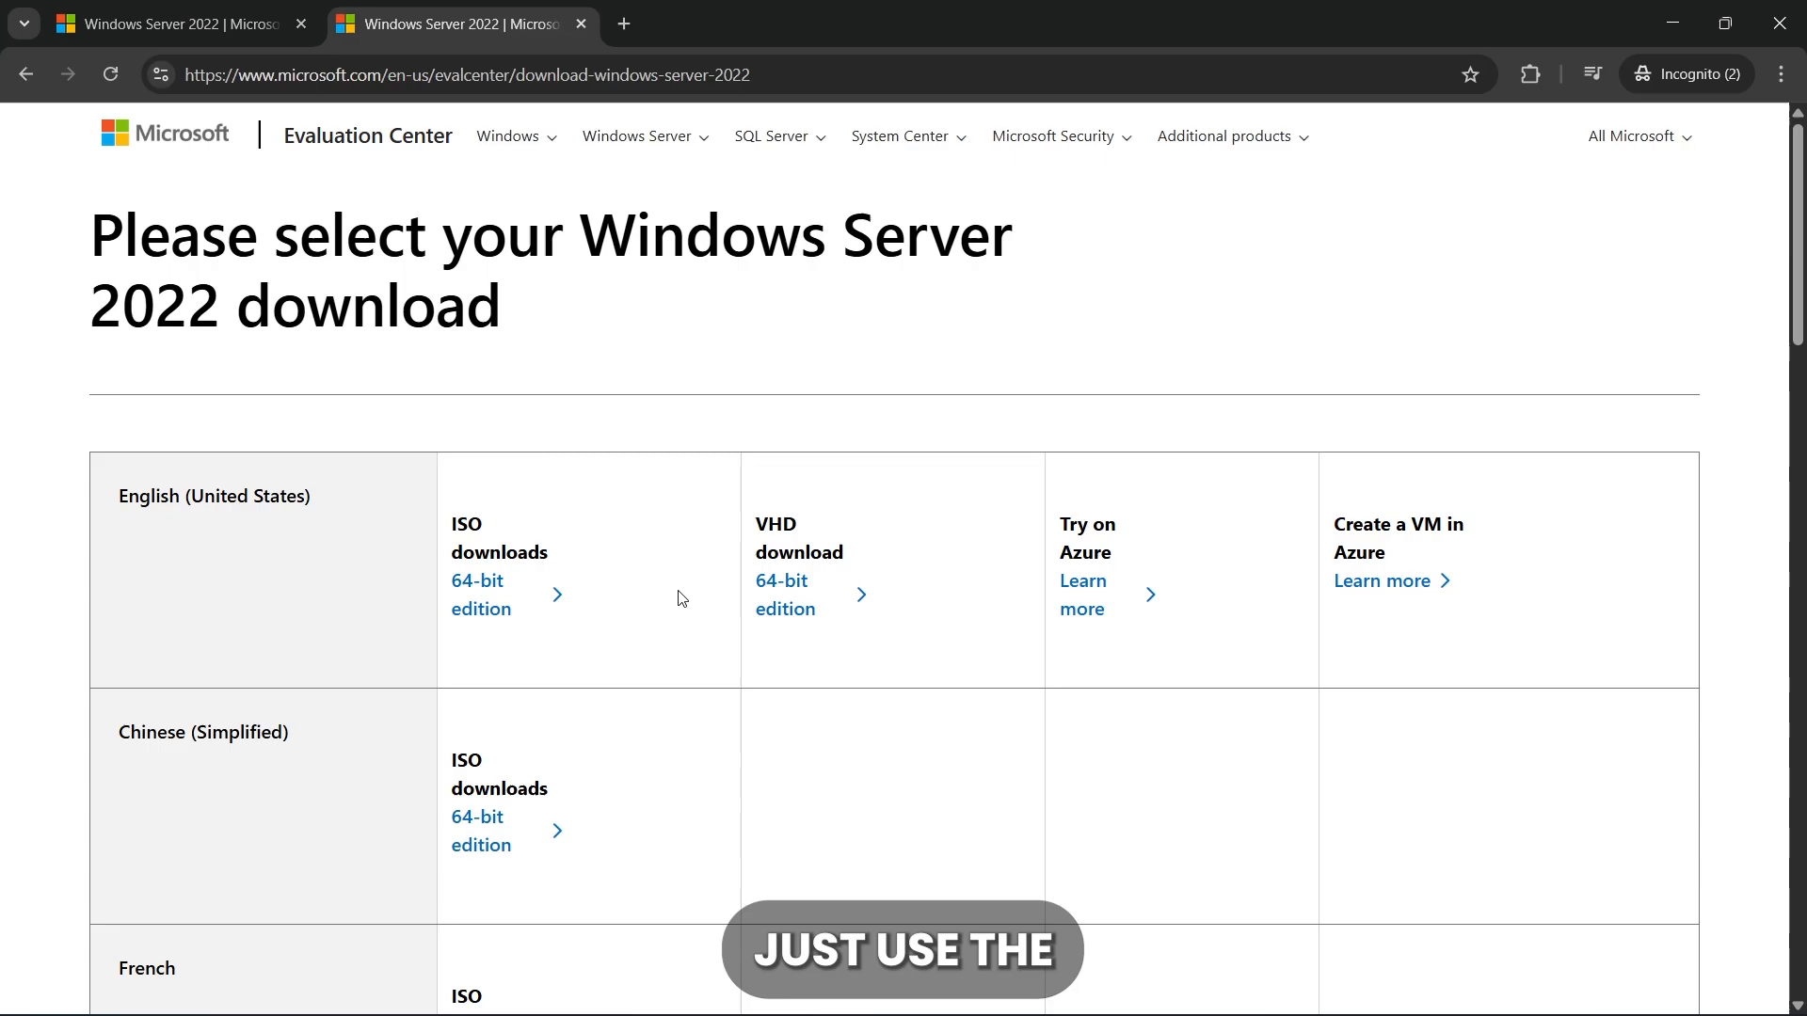
# Download the English (United States) 64-bit ISO and save it as SERVER_EVAL_x64FRE_en-us.iso in the Downloads folder
pyautogui.scroll(-1, 678, 596)
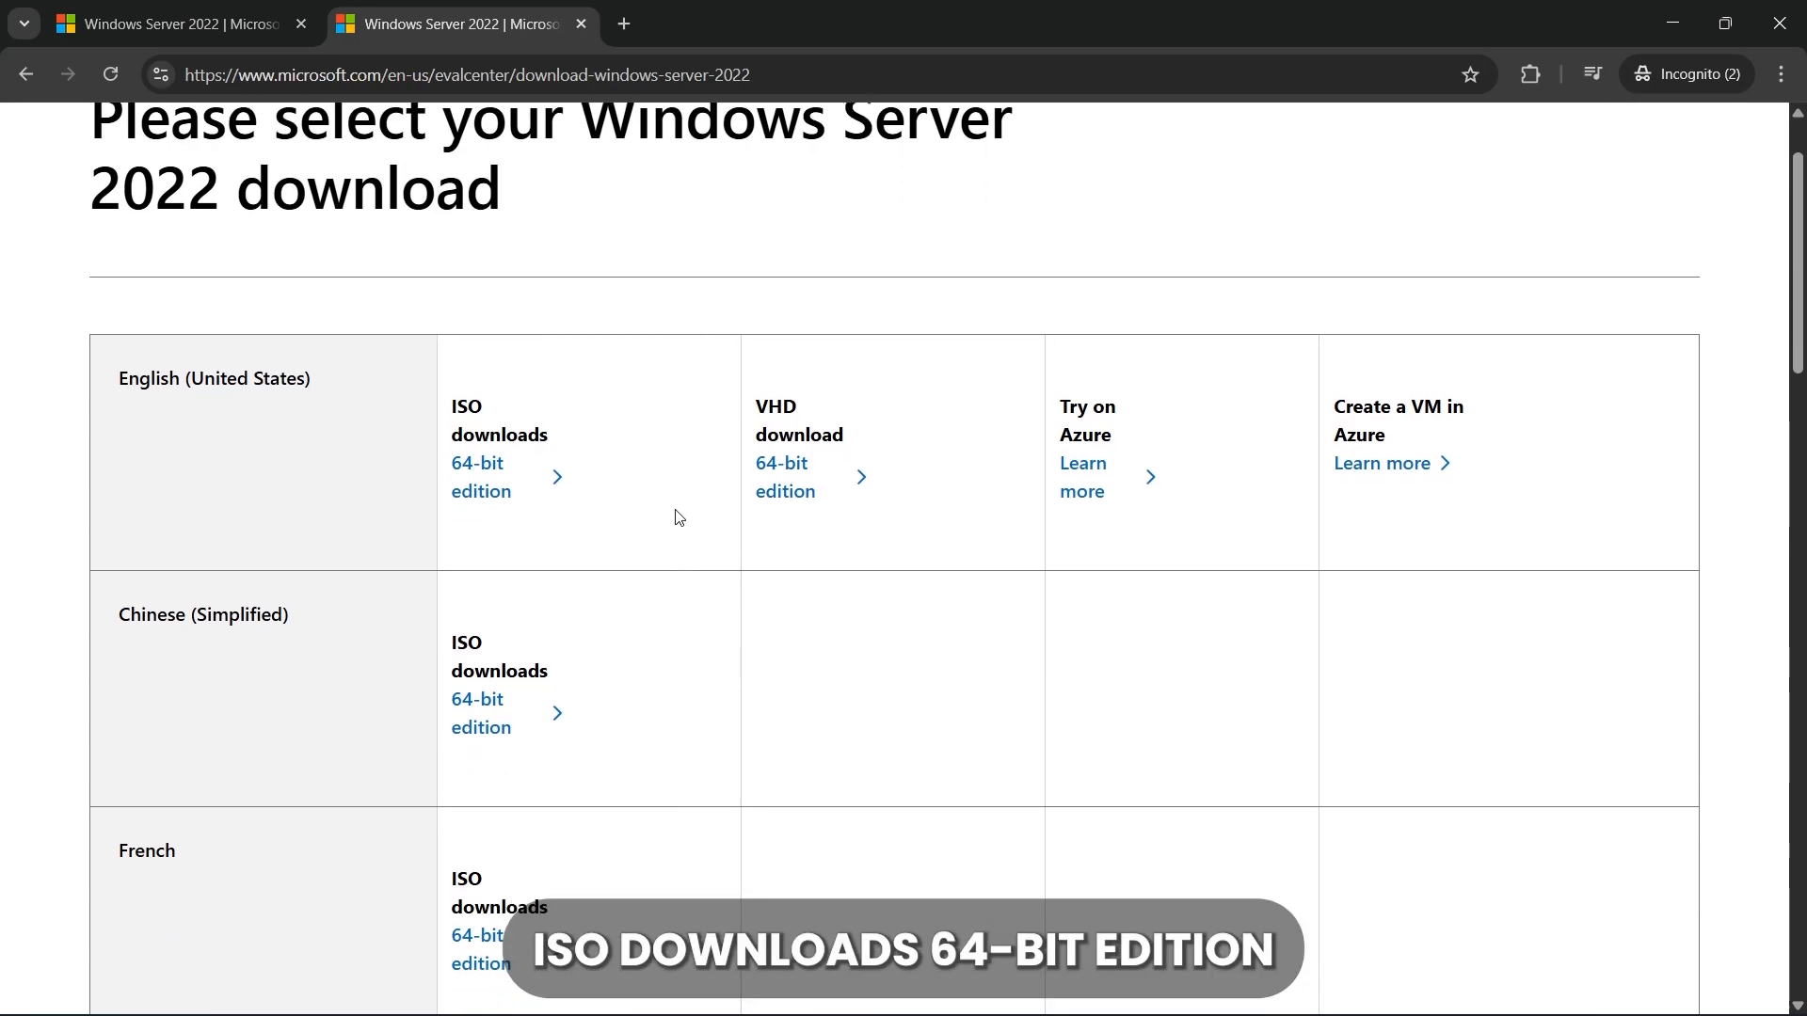
pyautogui.click(508, 490)
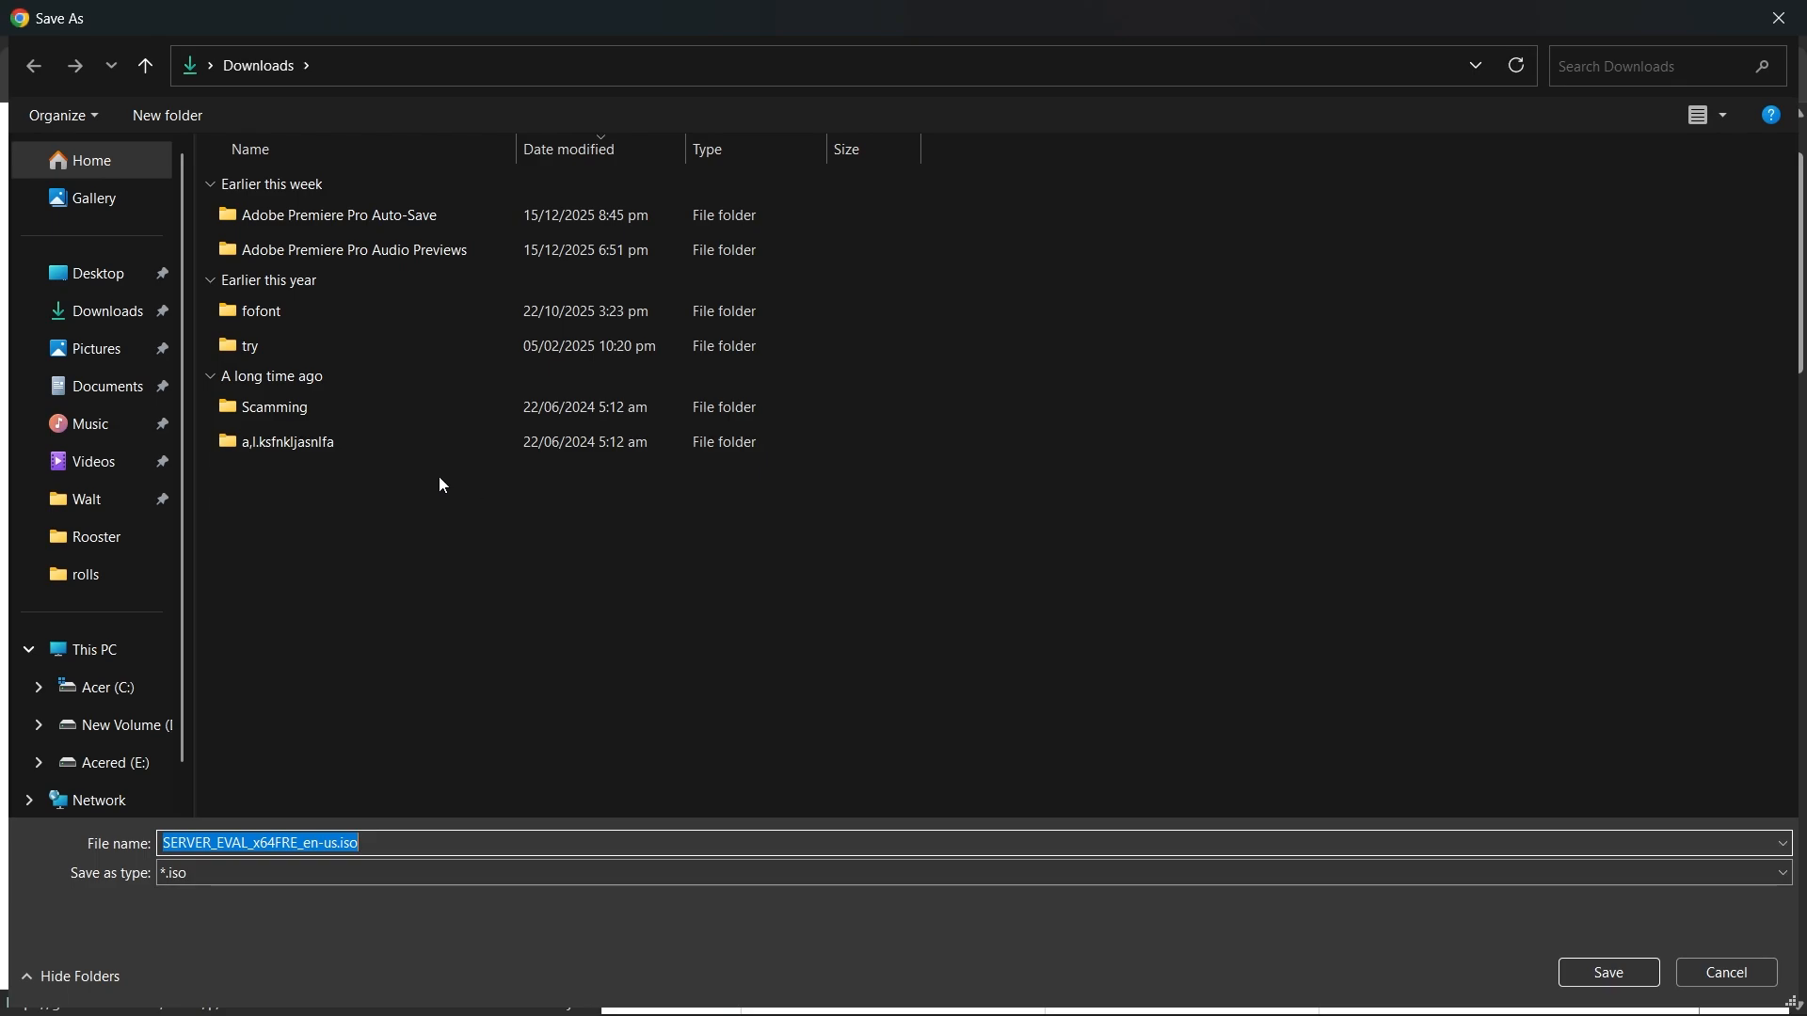
pyautogui.click(114, 316)
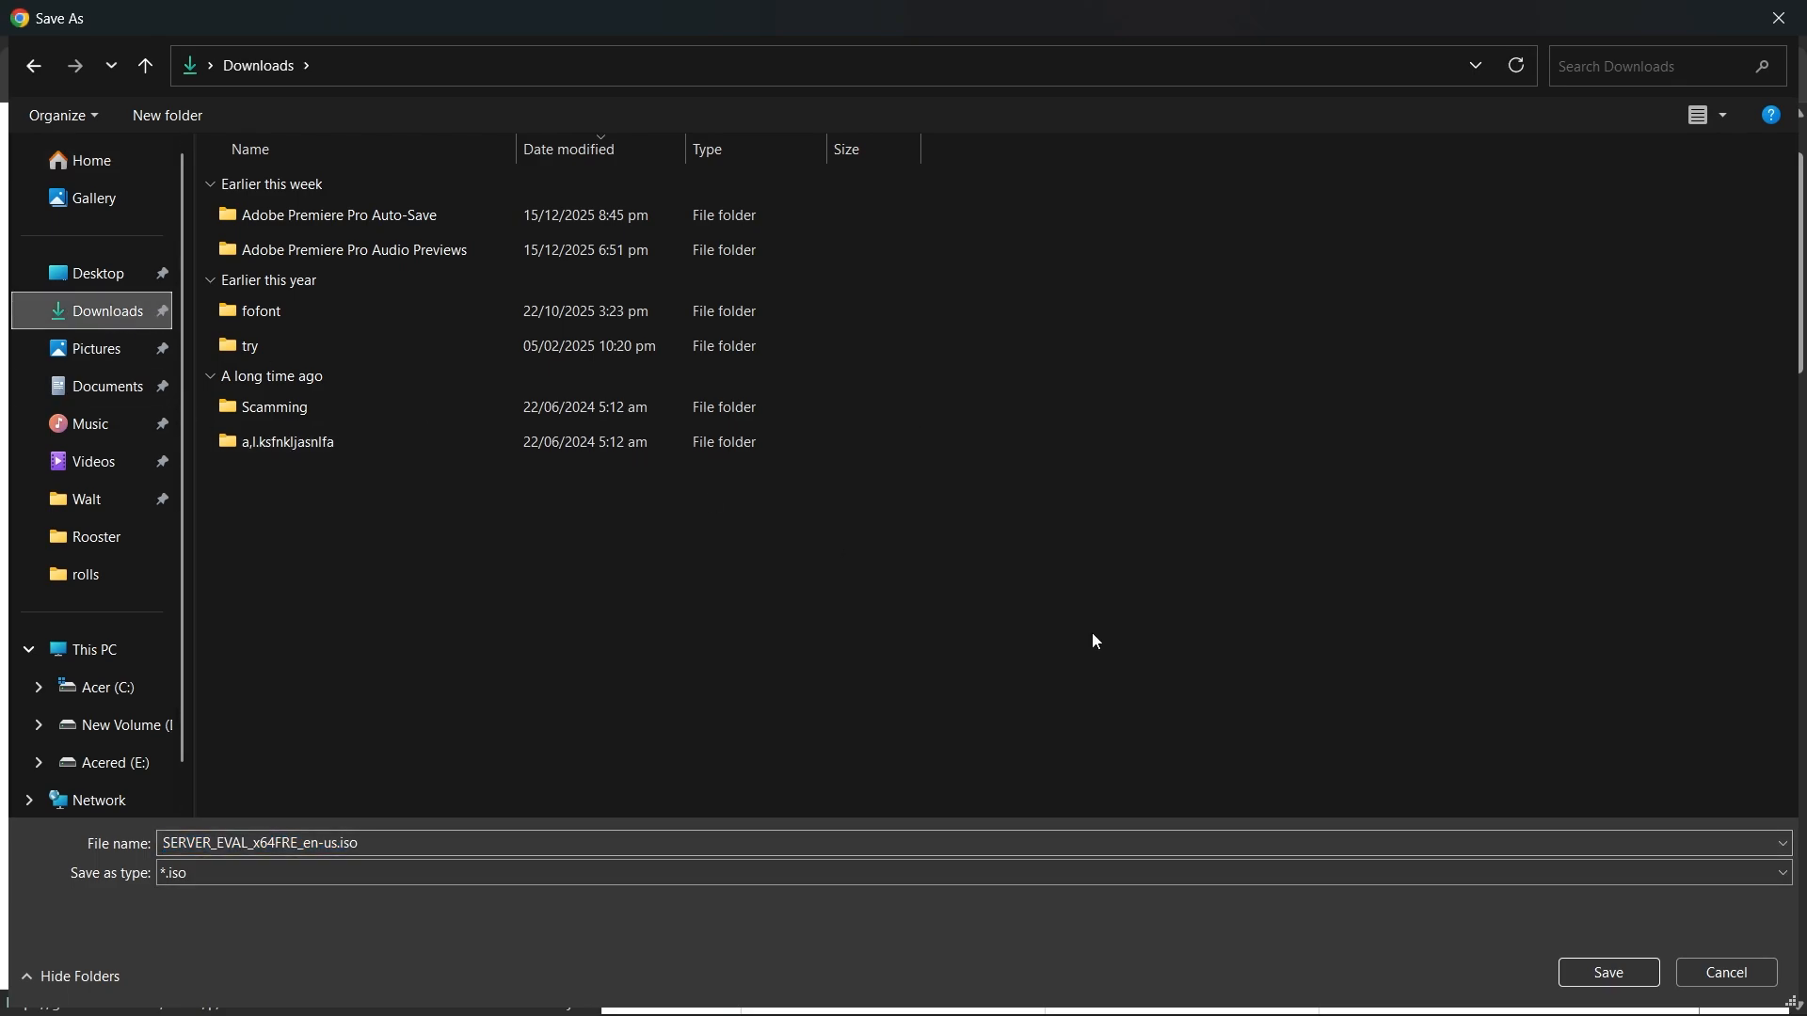
pyautogui.click(1584, 978)
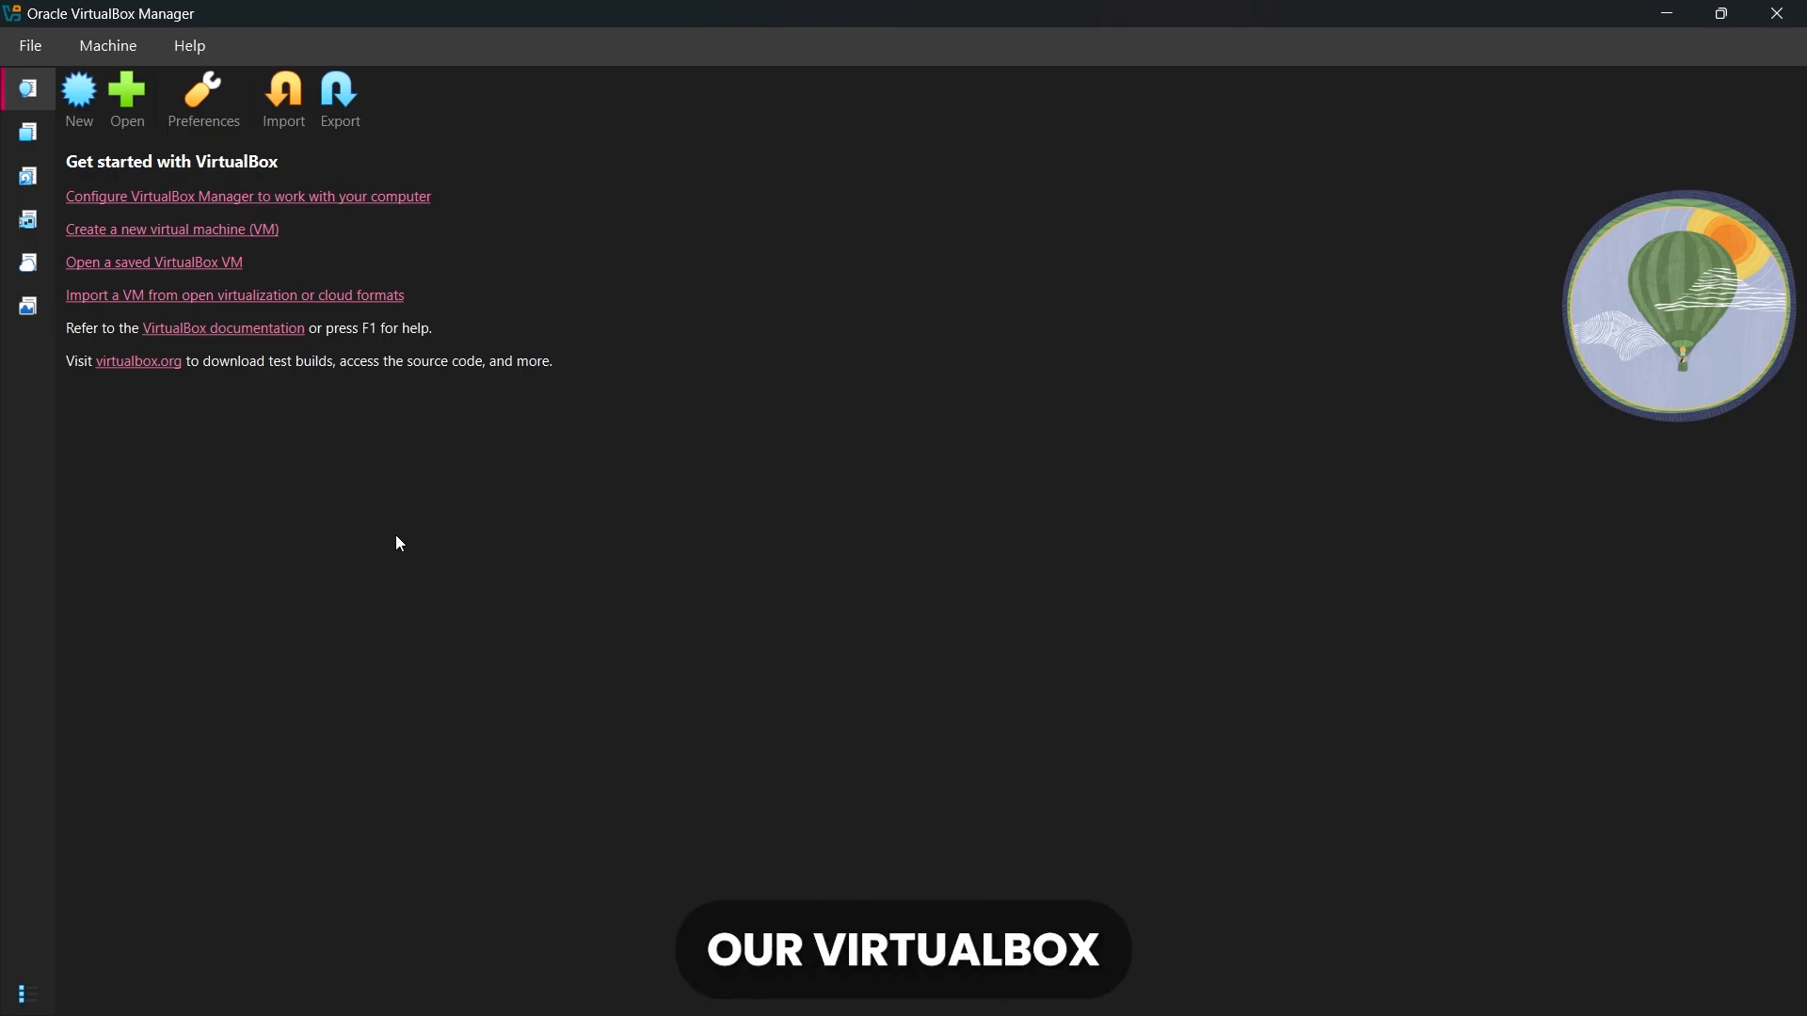
# Switch to Oracle VirtualBox Manager and start a new virtual machine named Windows Server 2022
pyautogui.click(92, 83)
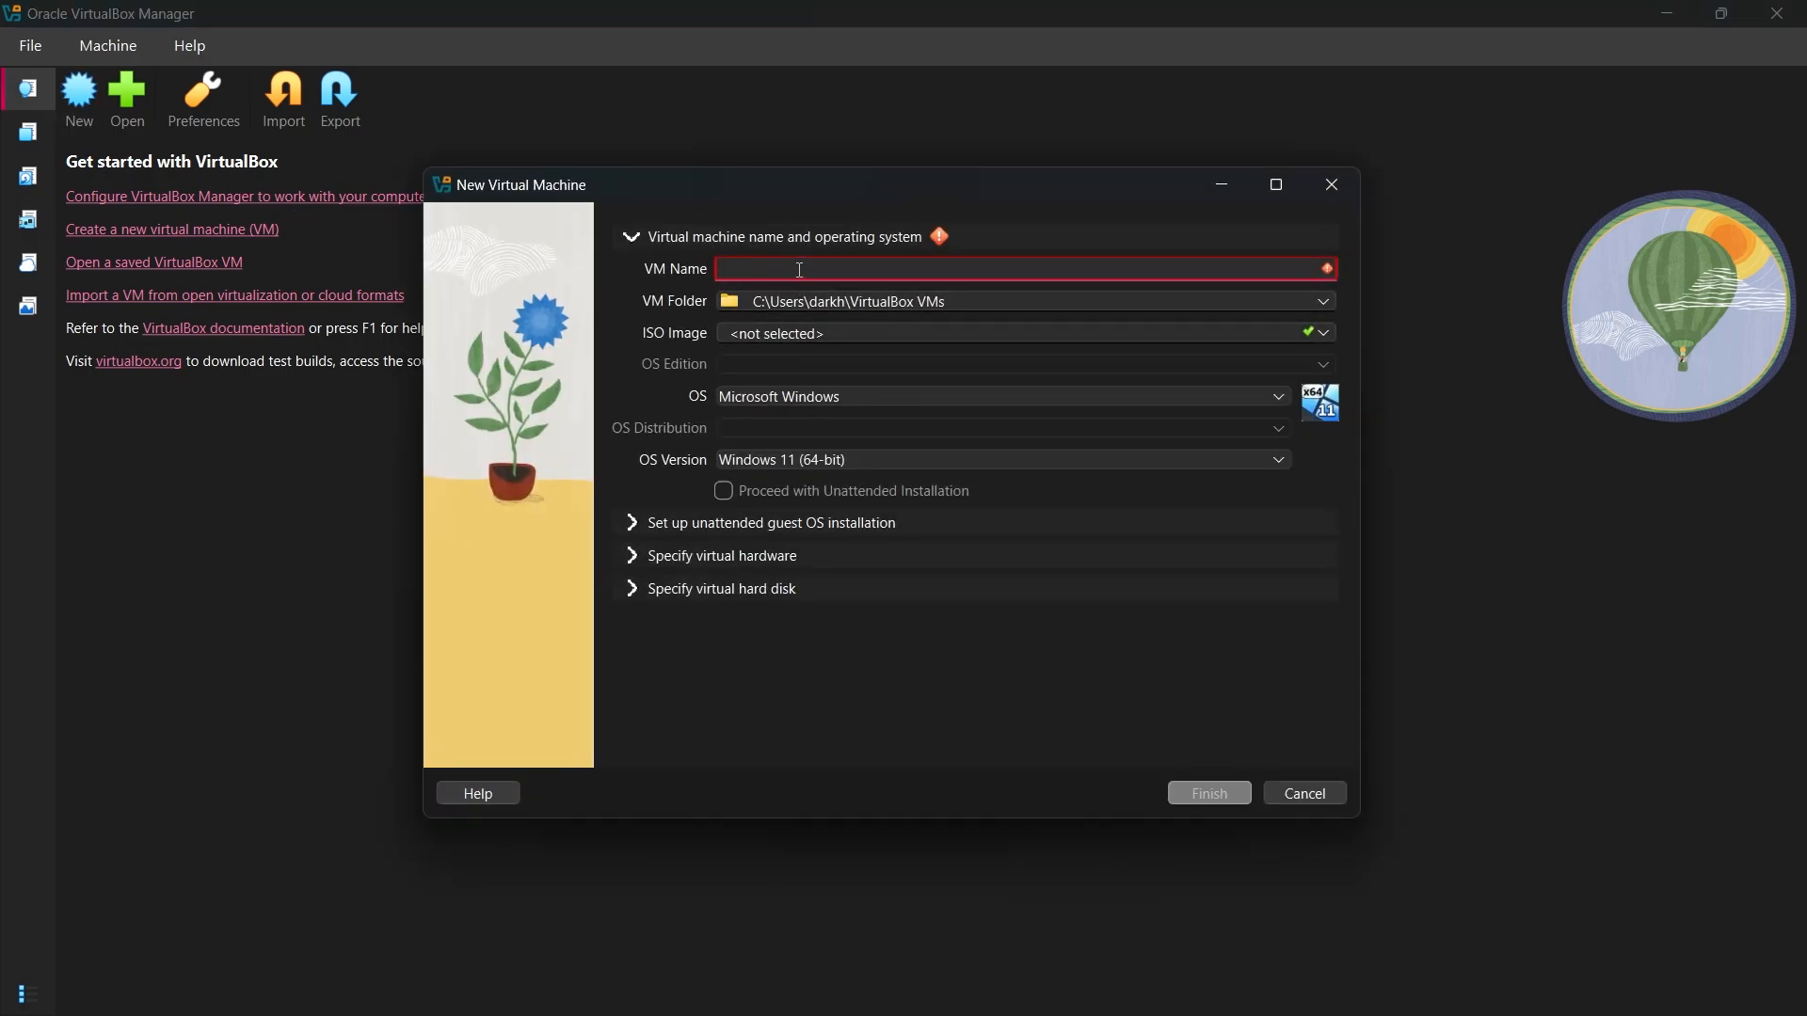
pyautogui.write('Window')
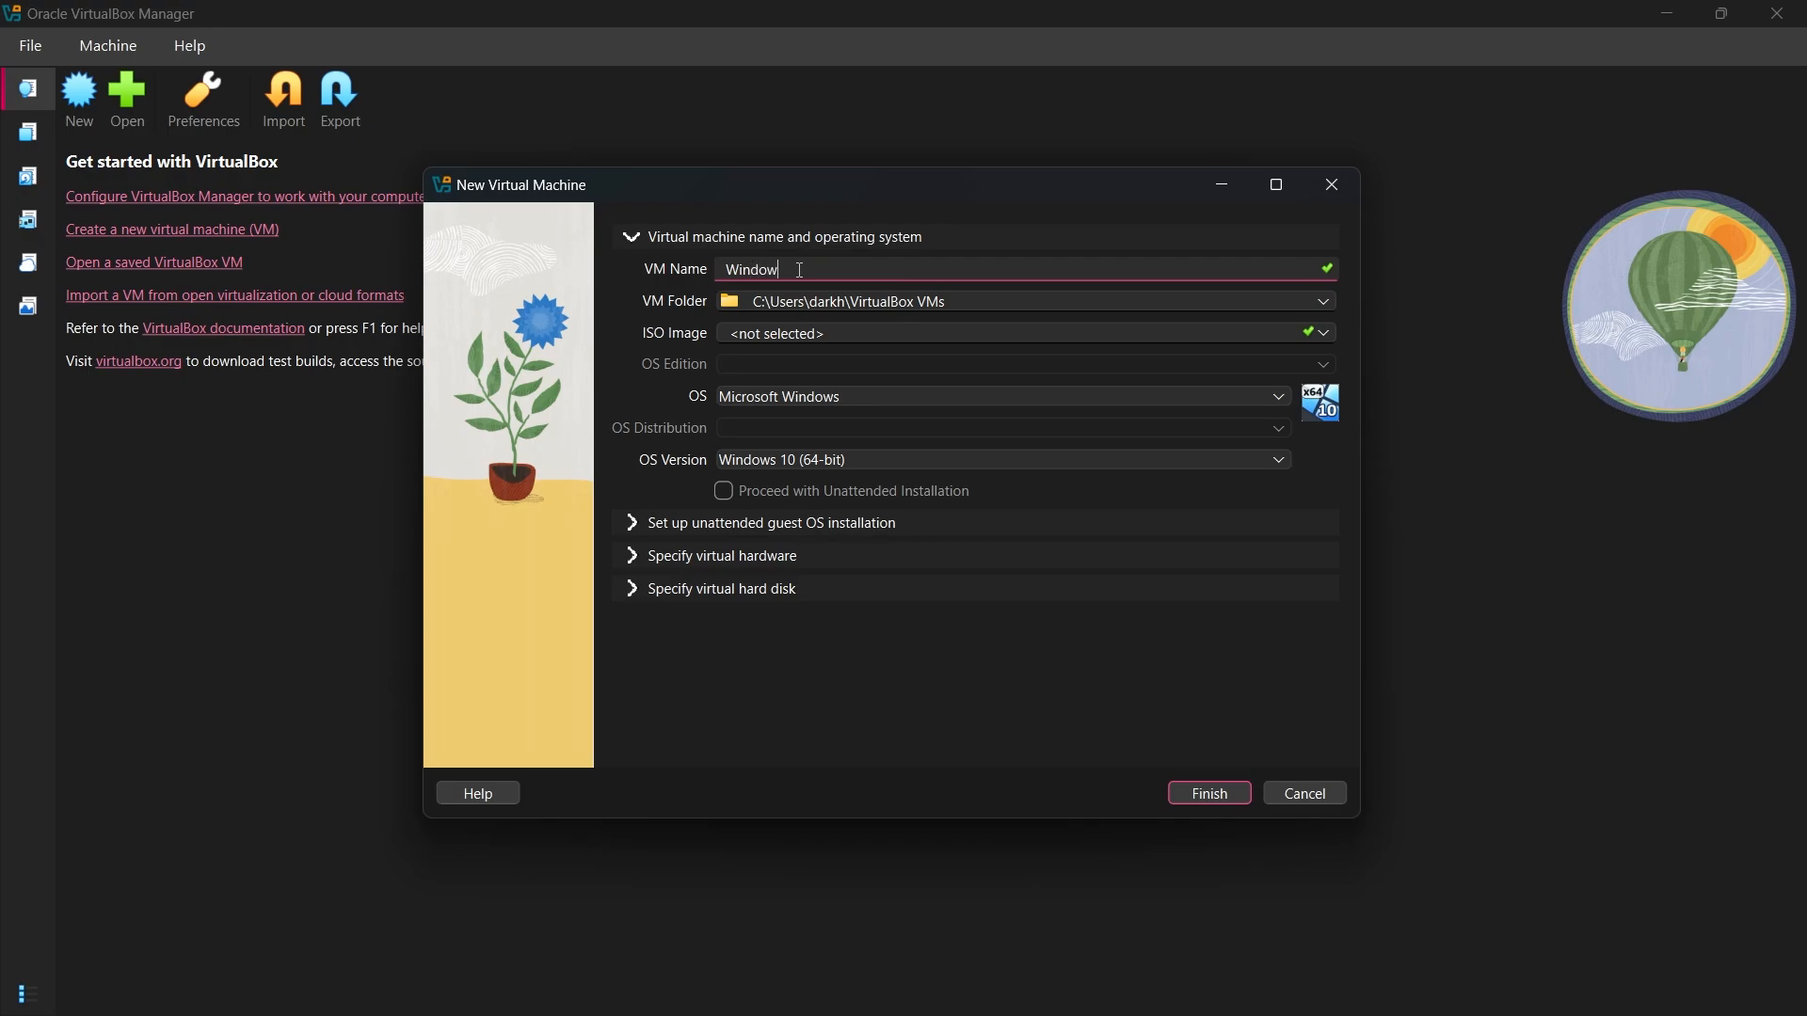
pyautogui.write('s Server 2022')
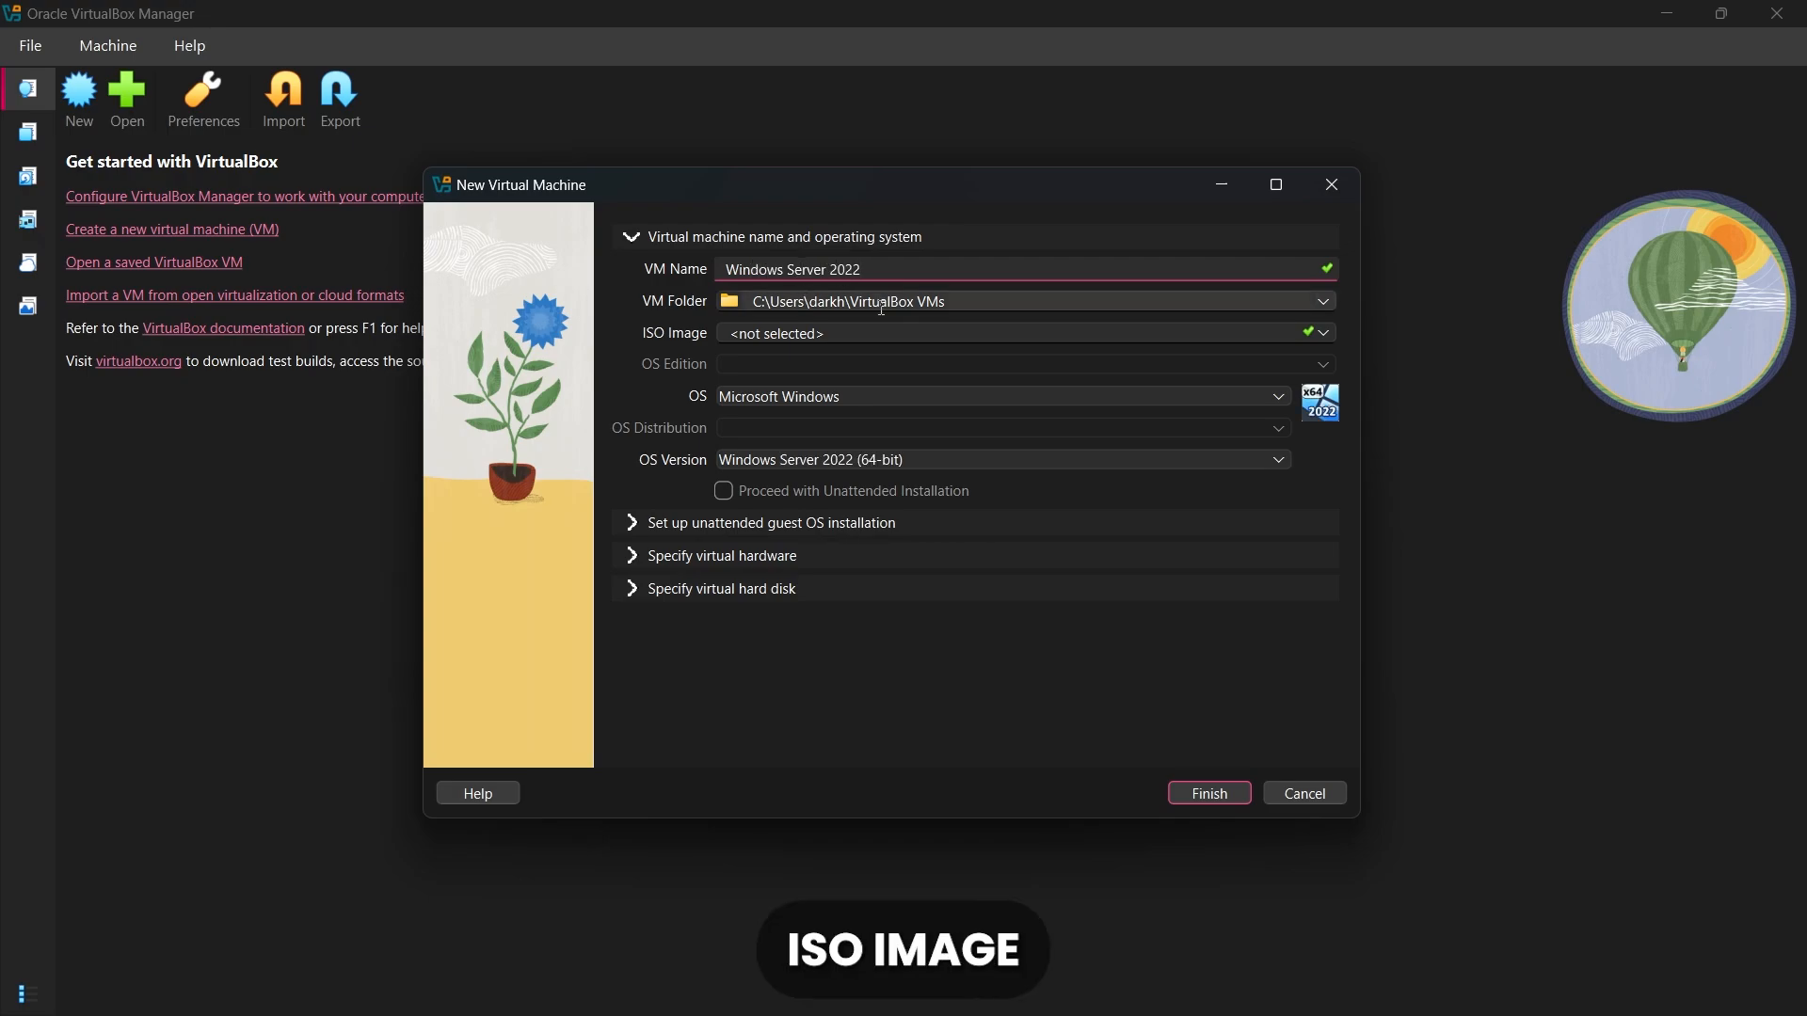
# Choose SERVER_EVAL_x64FRE_en-us.iso from the Downloads folder as the virtual machine's ISO image
pyautogui.click(1324, 335)
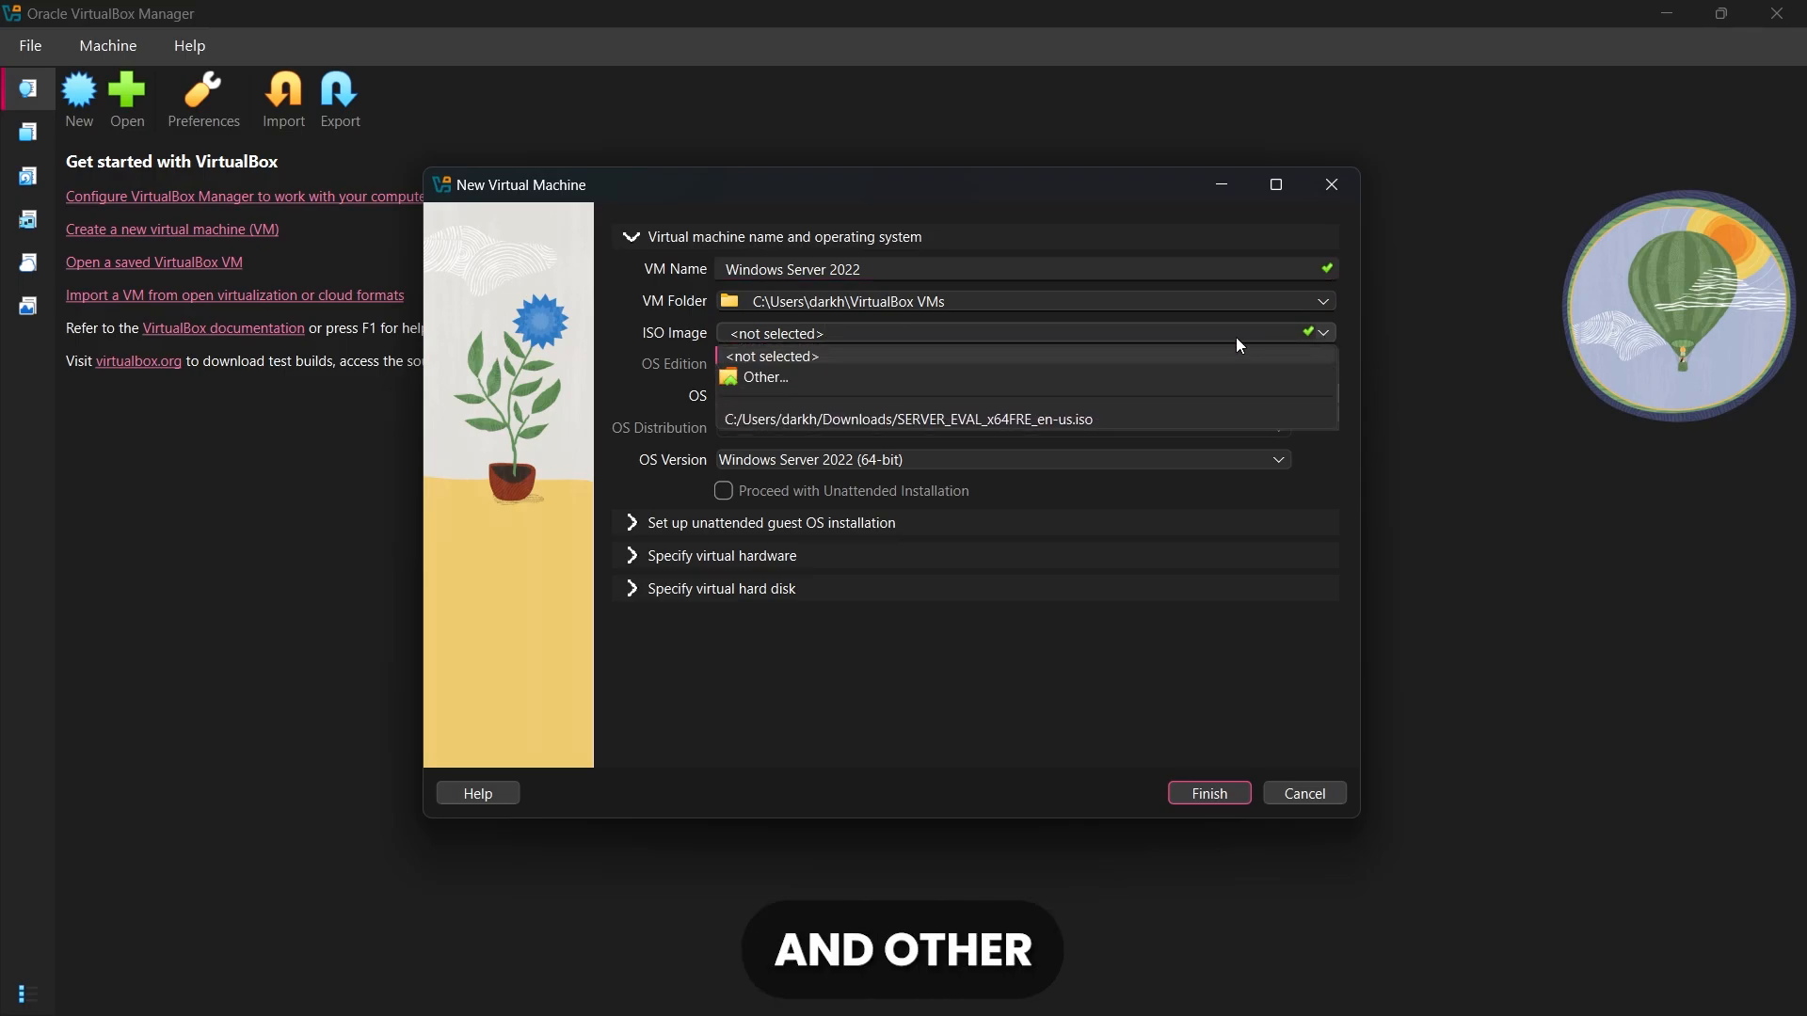
pyautogui.click(759, 372)
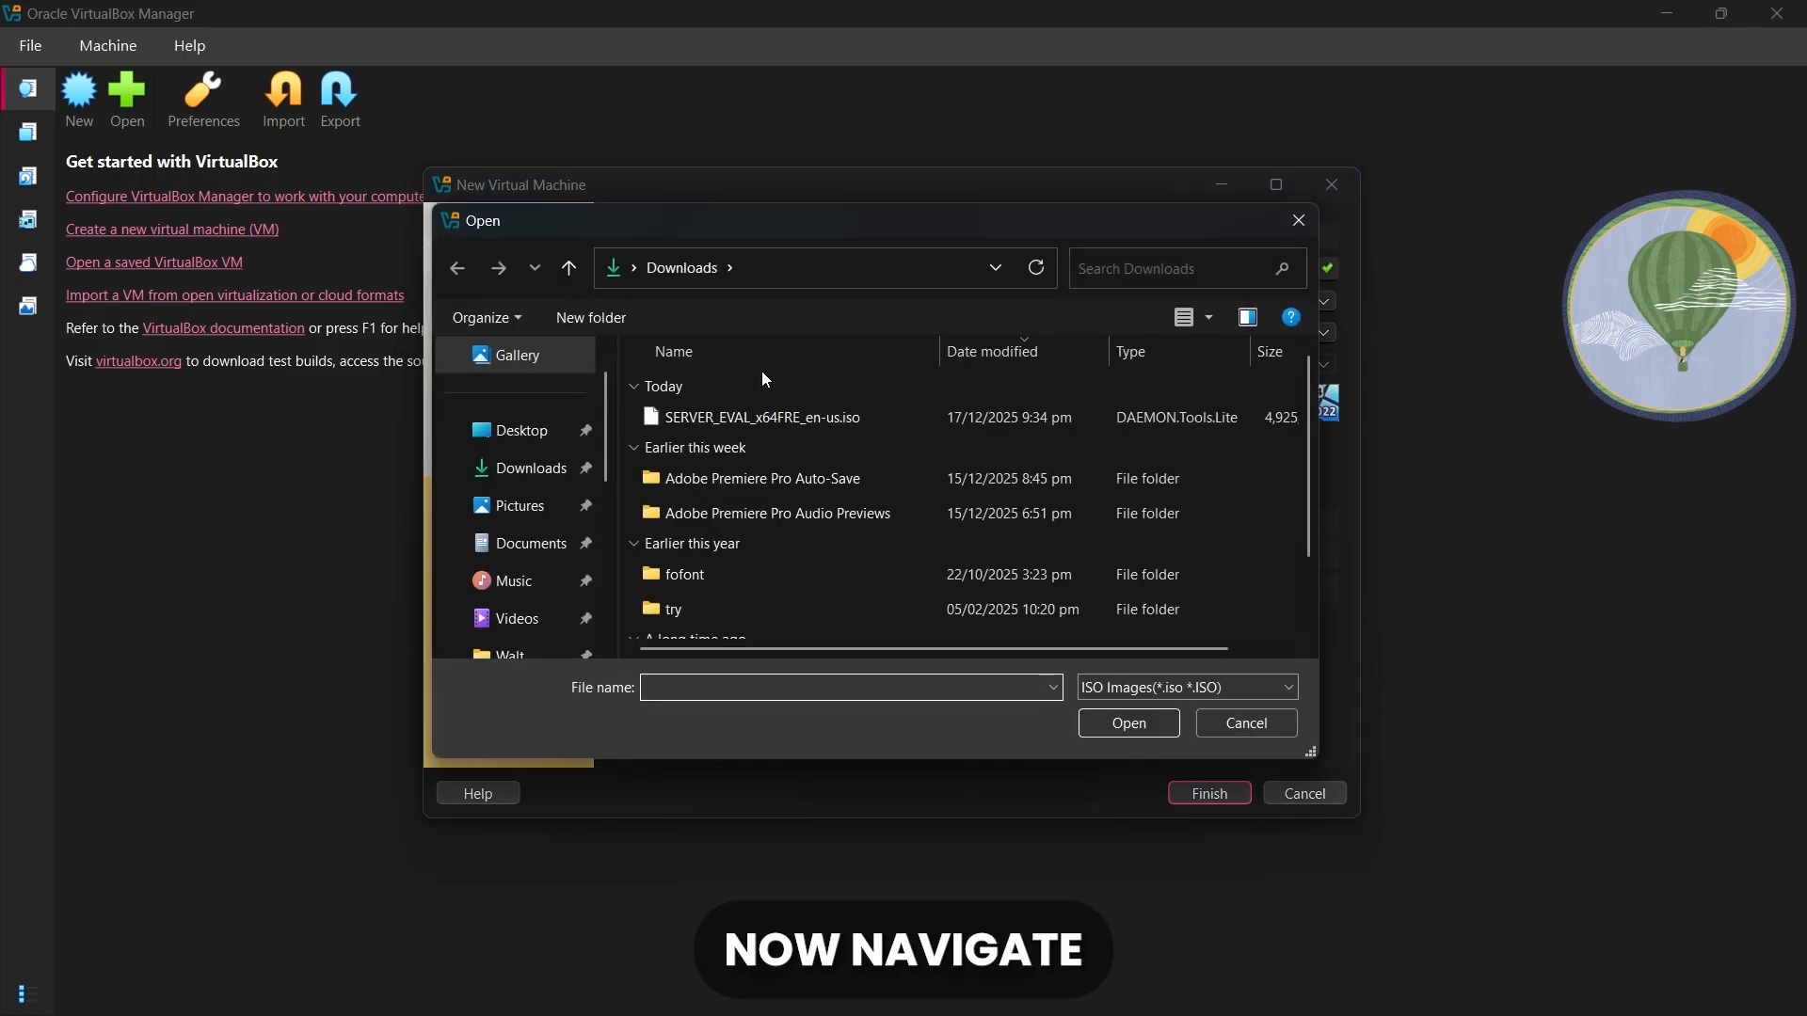
pyautogui.doubleClick(862, 422)
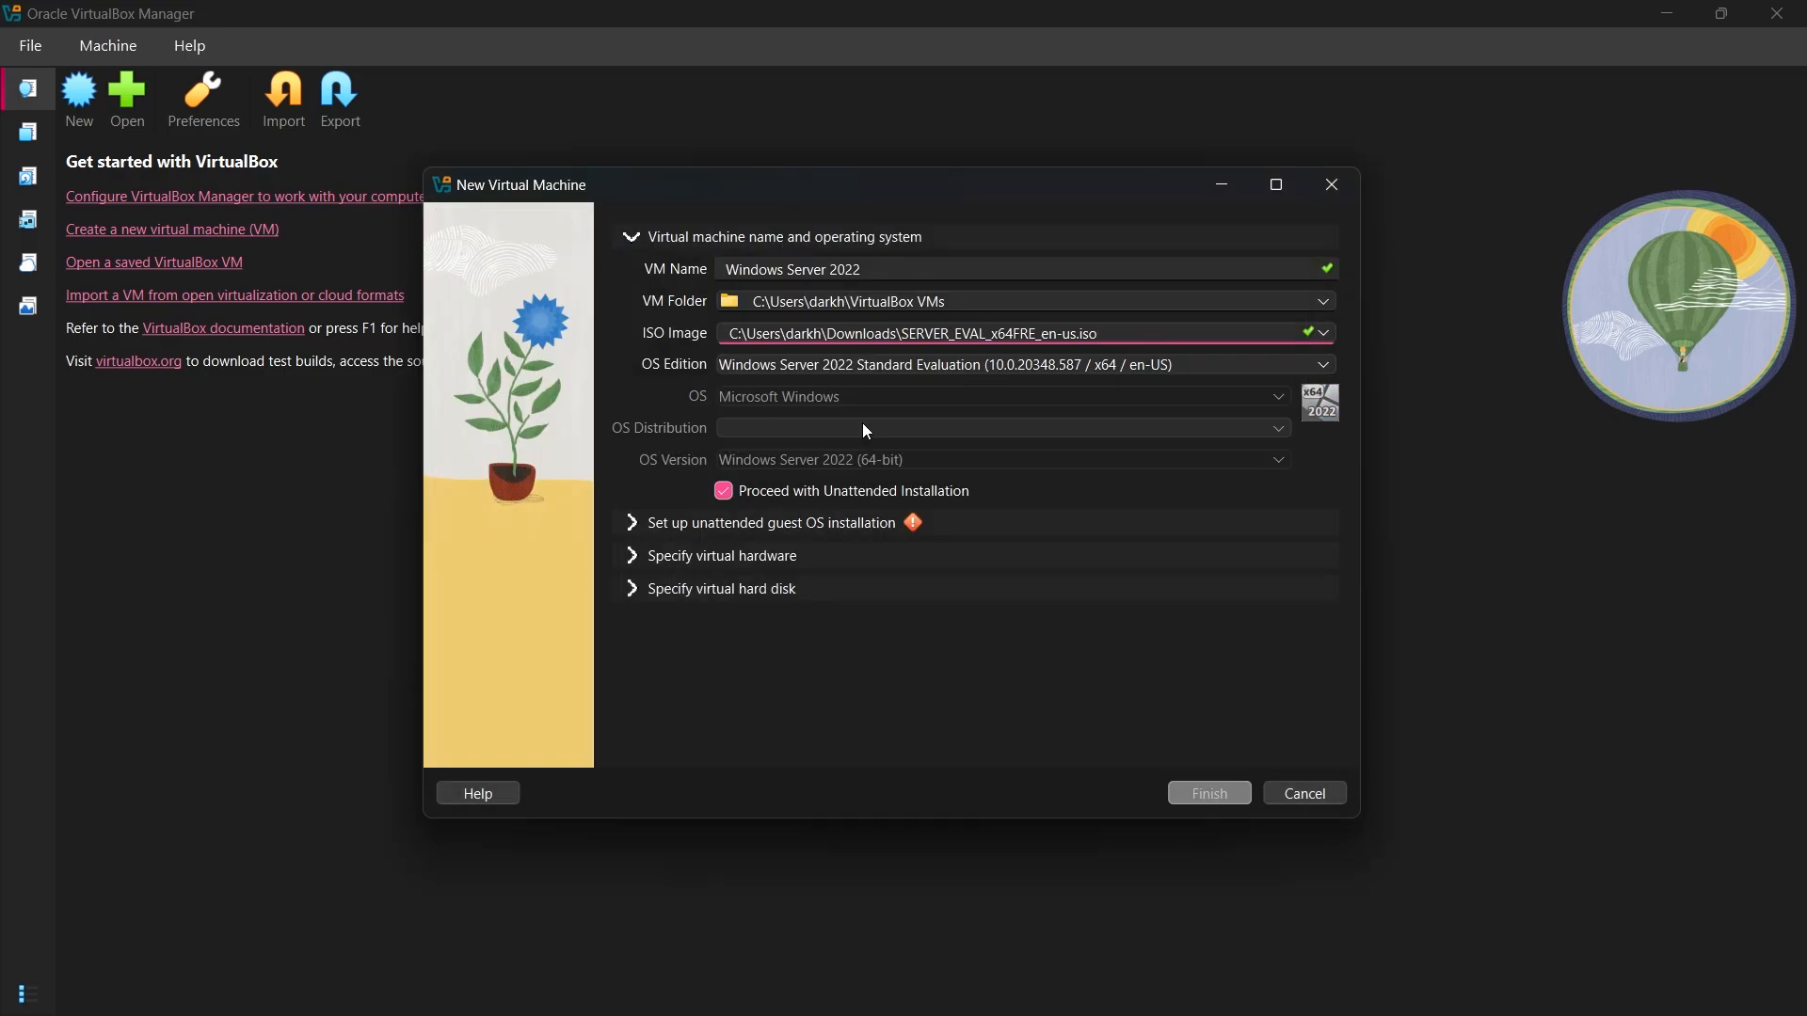
# Turn off unattended installation and set the OS version to Windows Server 2025 (64-bit)
pyautogui.click(723, 491)
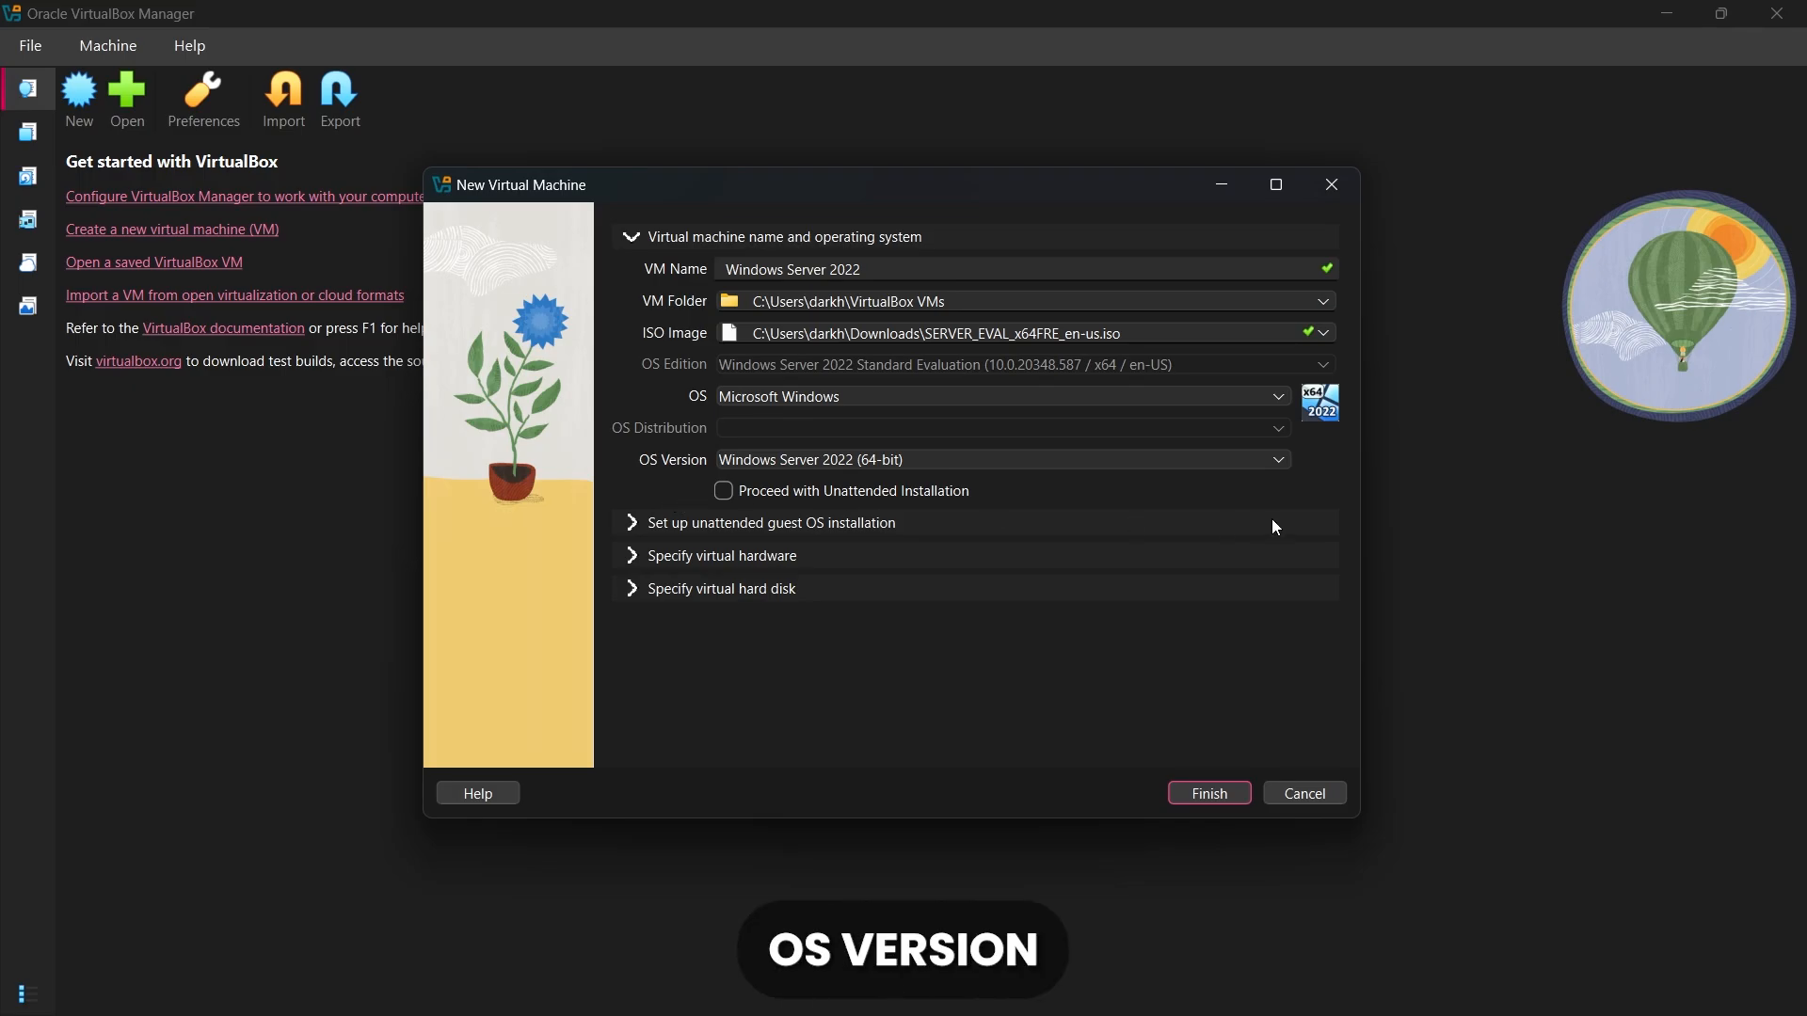
pyautogui.click(1267, 468)
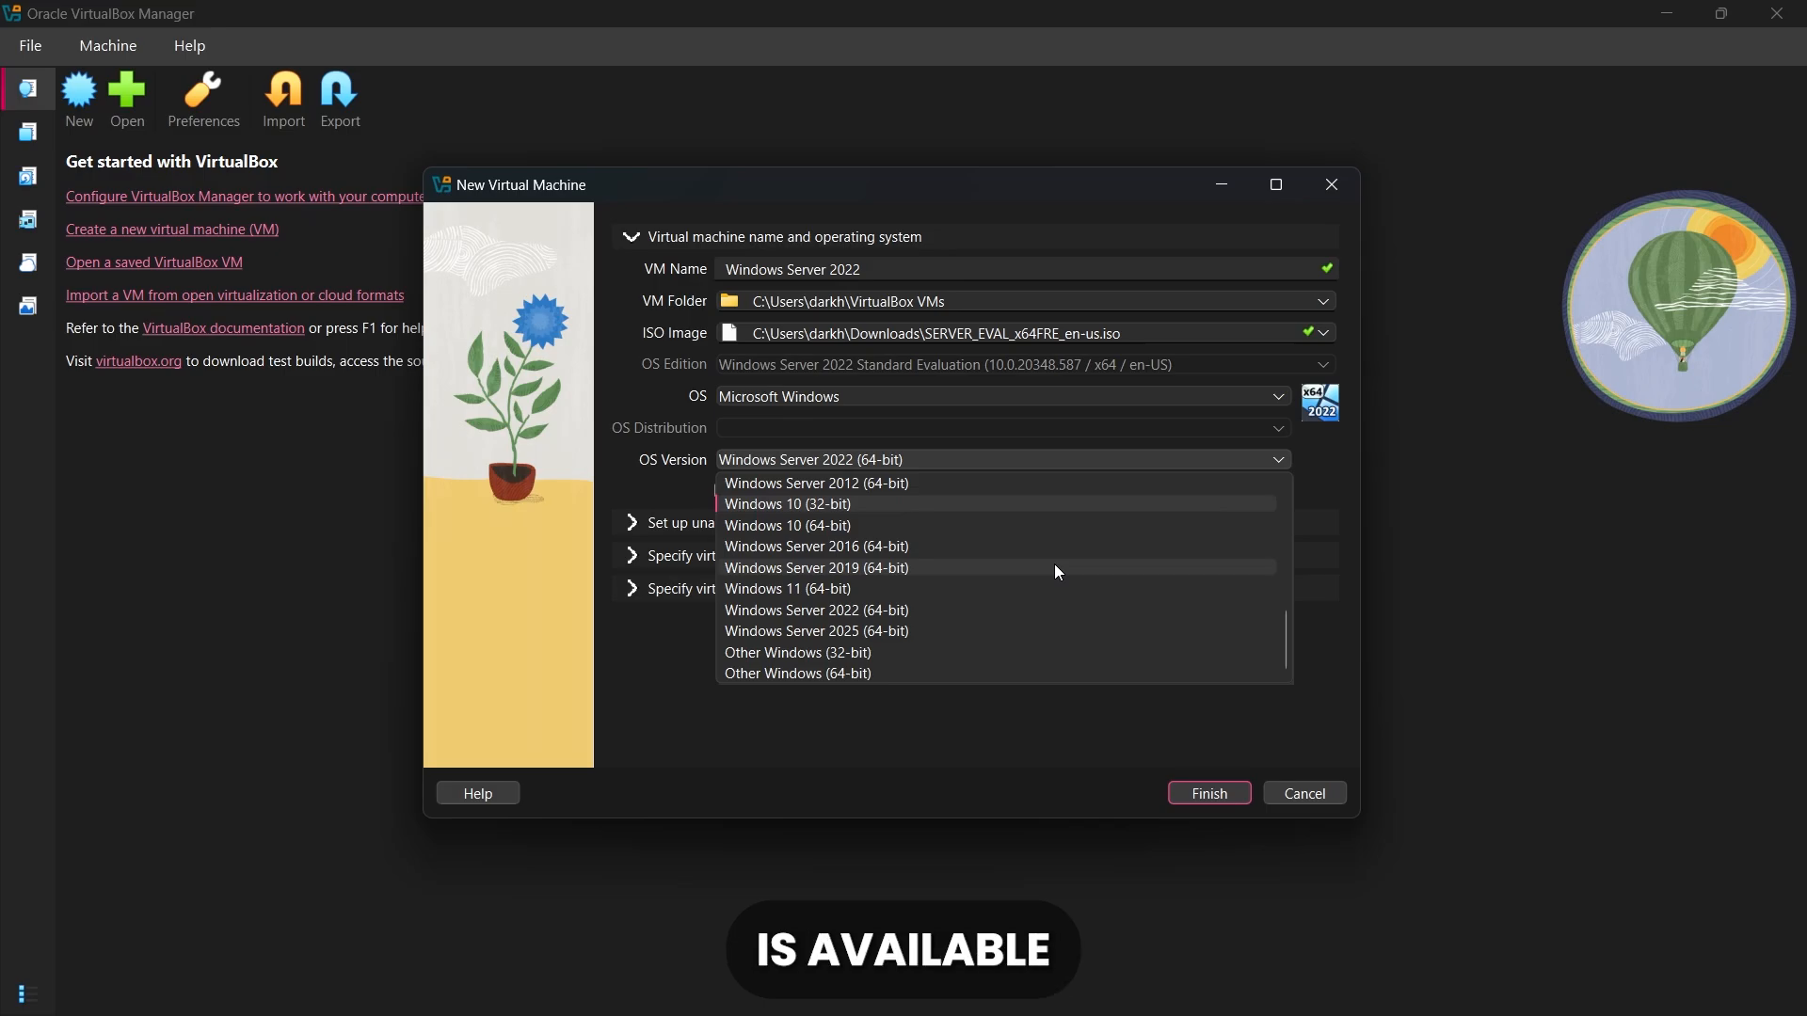
pyautogui.click(890, 633)
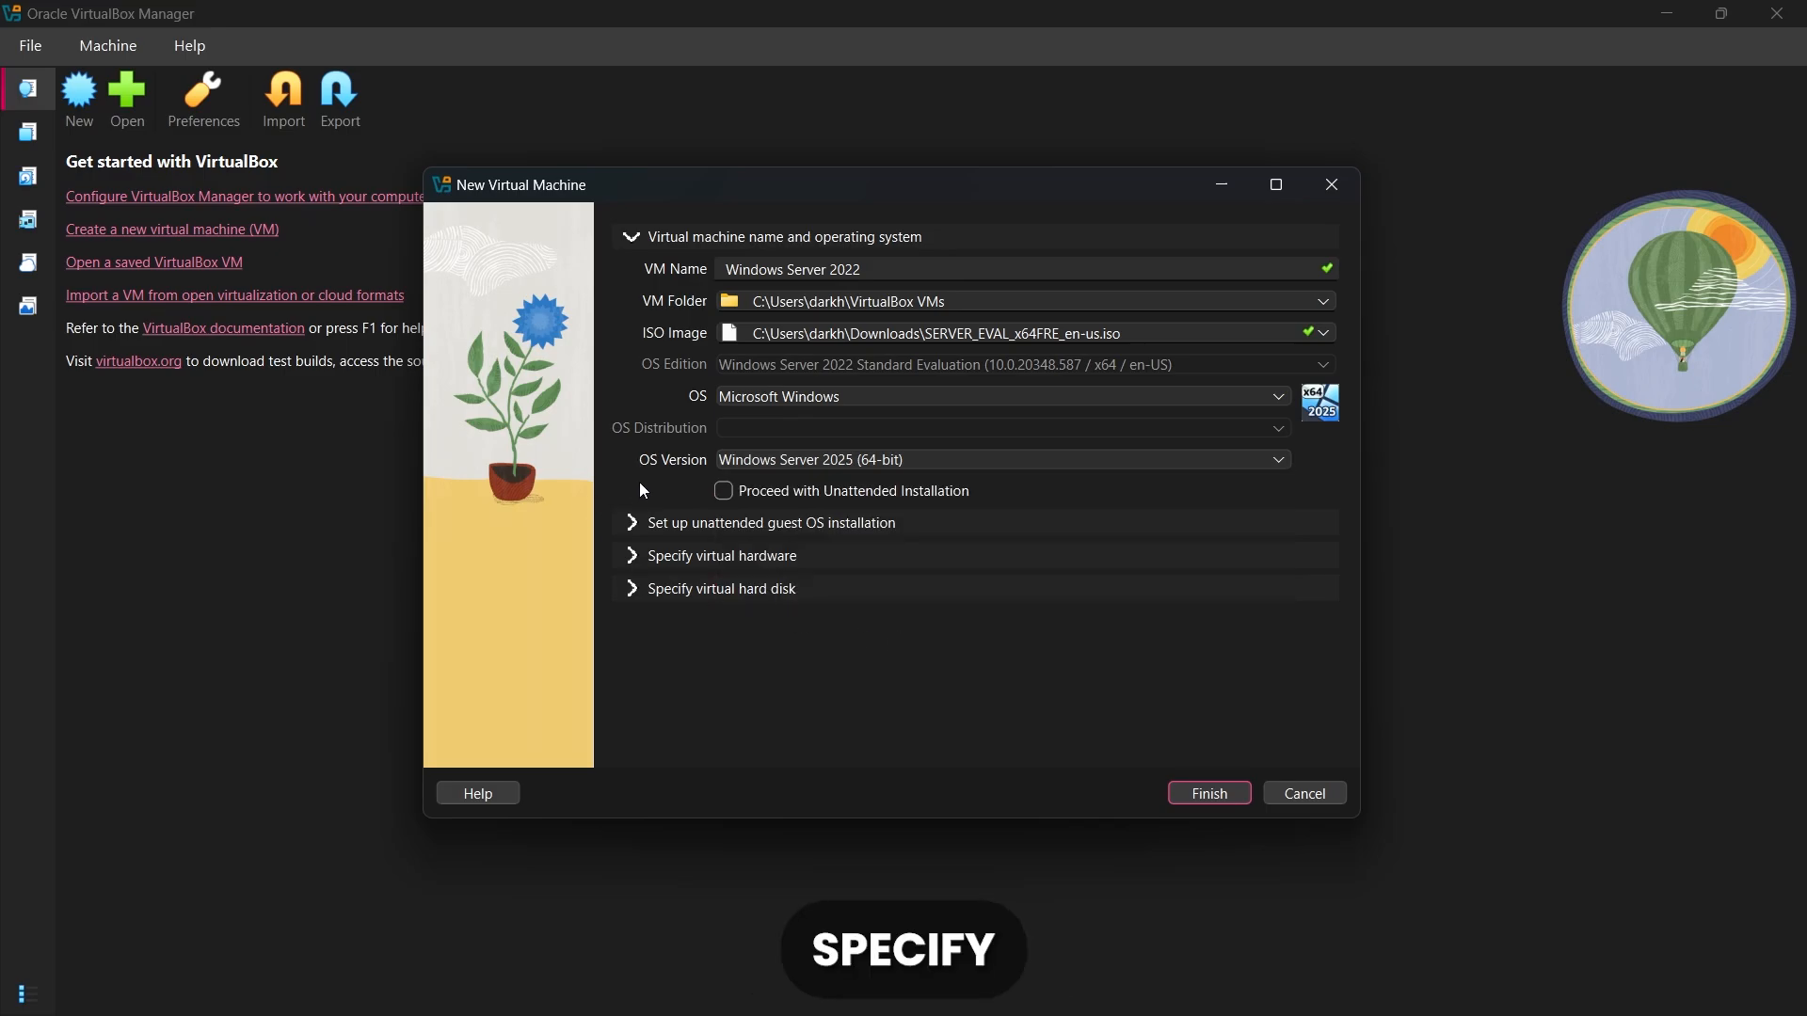
# Give the virtual machine 4096 MB of base memory and 3 CPUs, and finish creating it
pyautogui.click(627, 555)
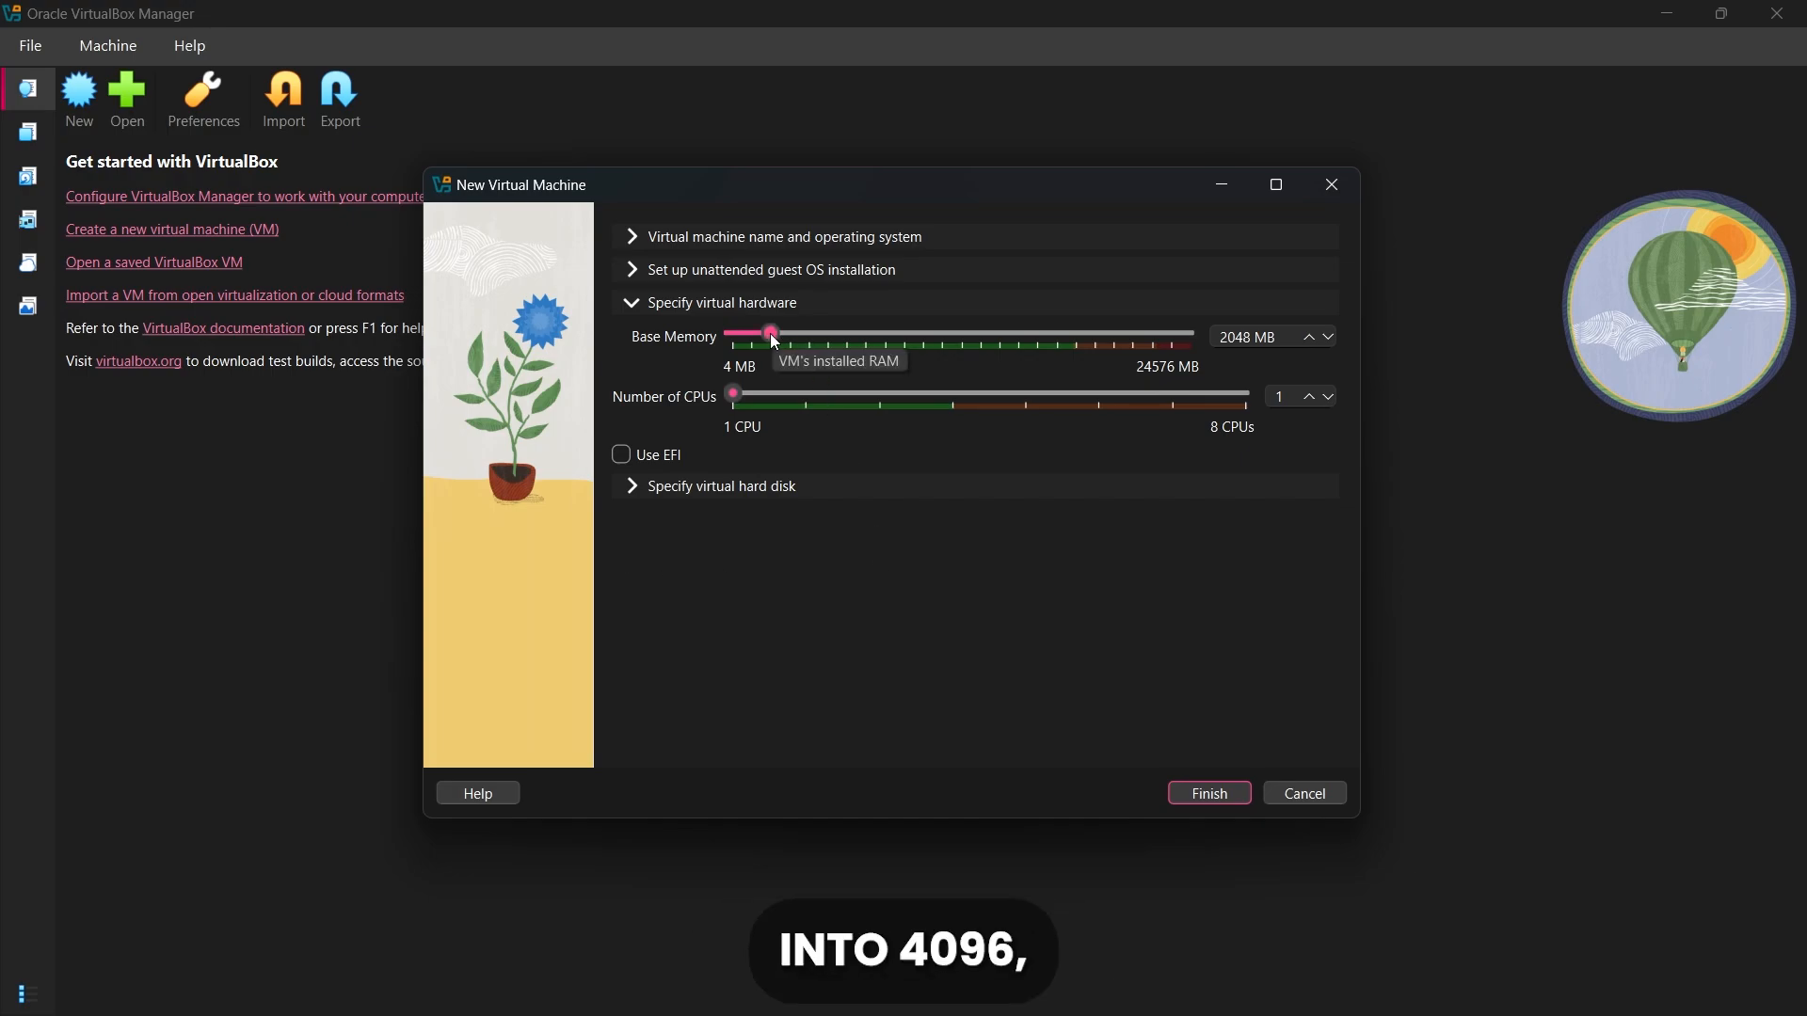
pyautogui.moveTo(775, 339); pyautogui.dragTo(812, 339)
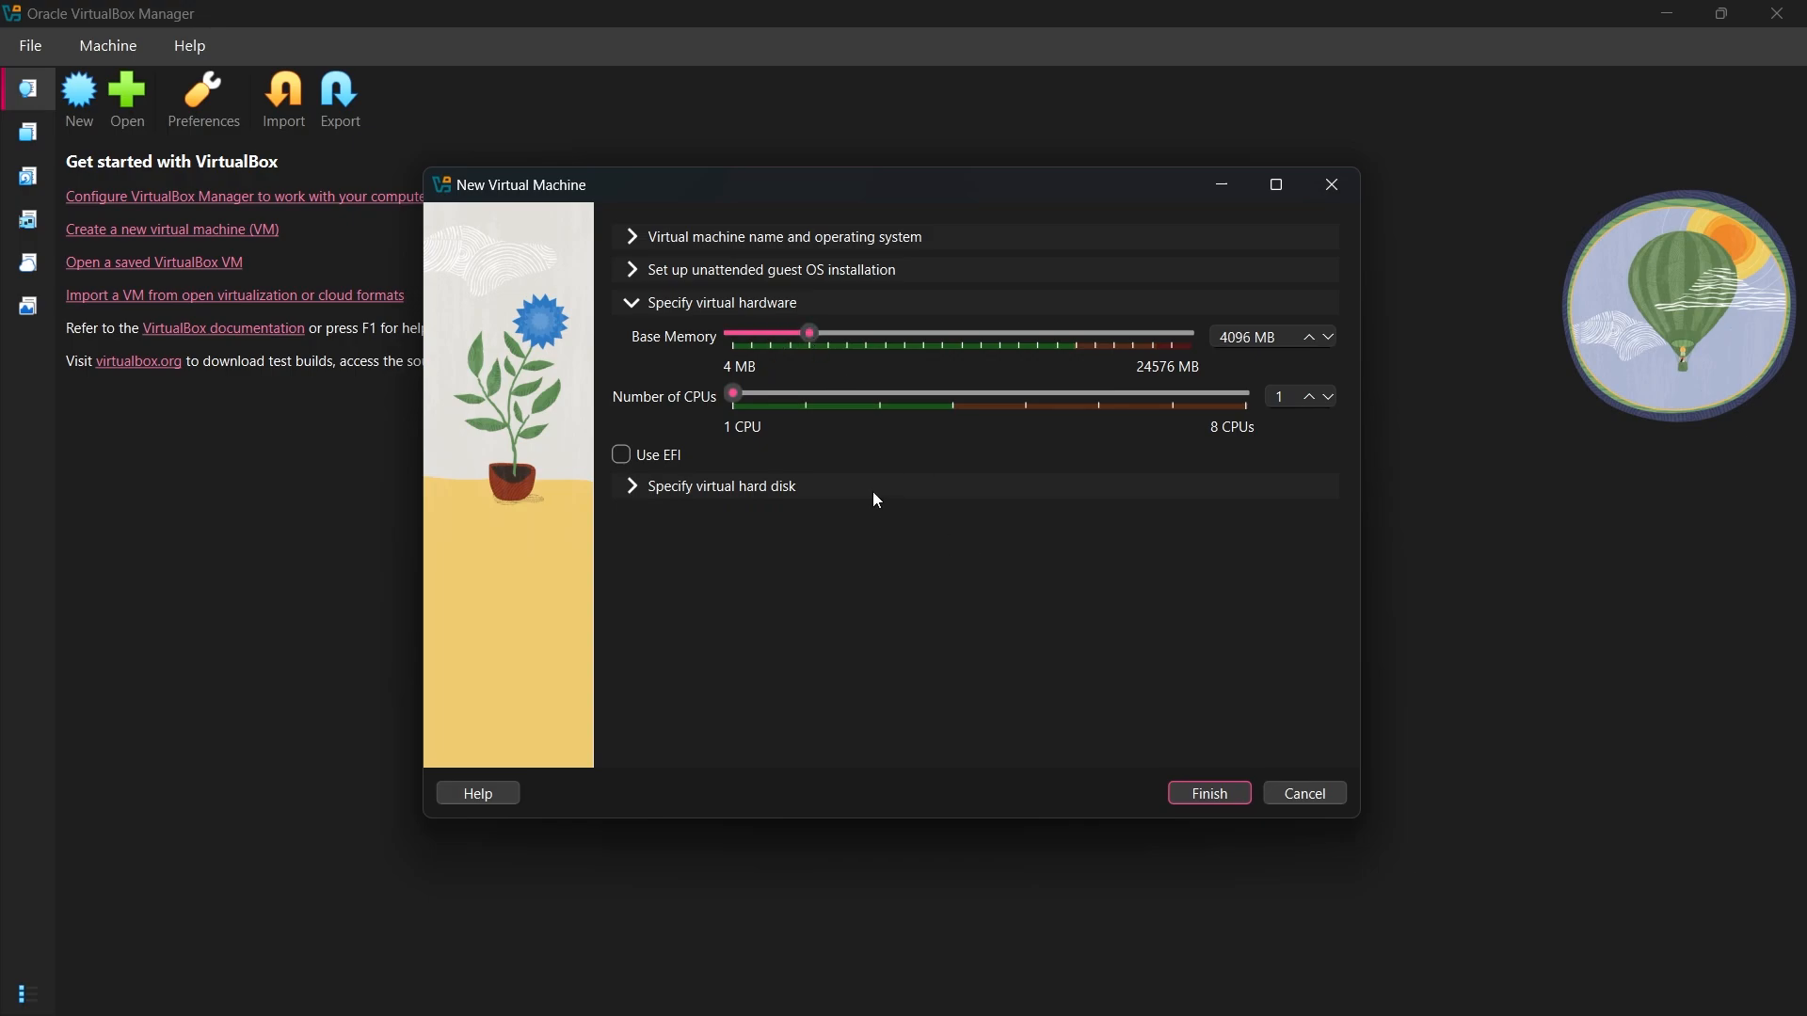
pyautogui.moveTo(732, 392); pyautogui.dragTo(821, 398)
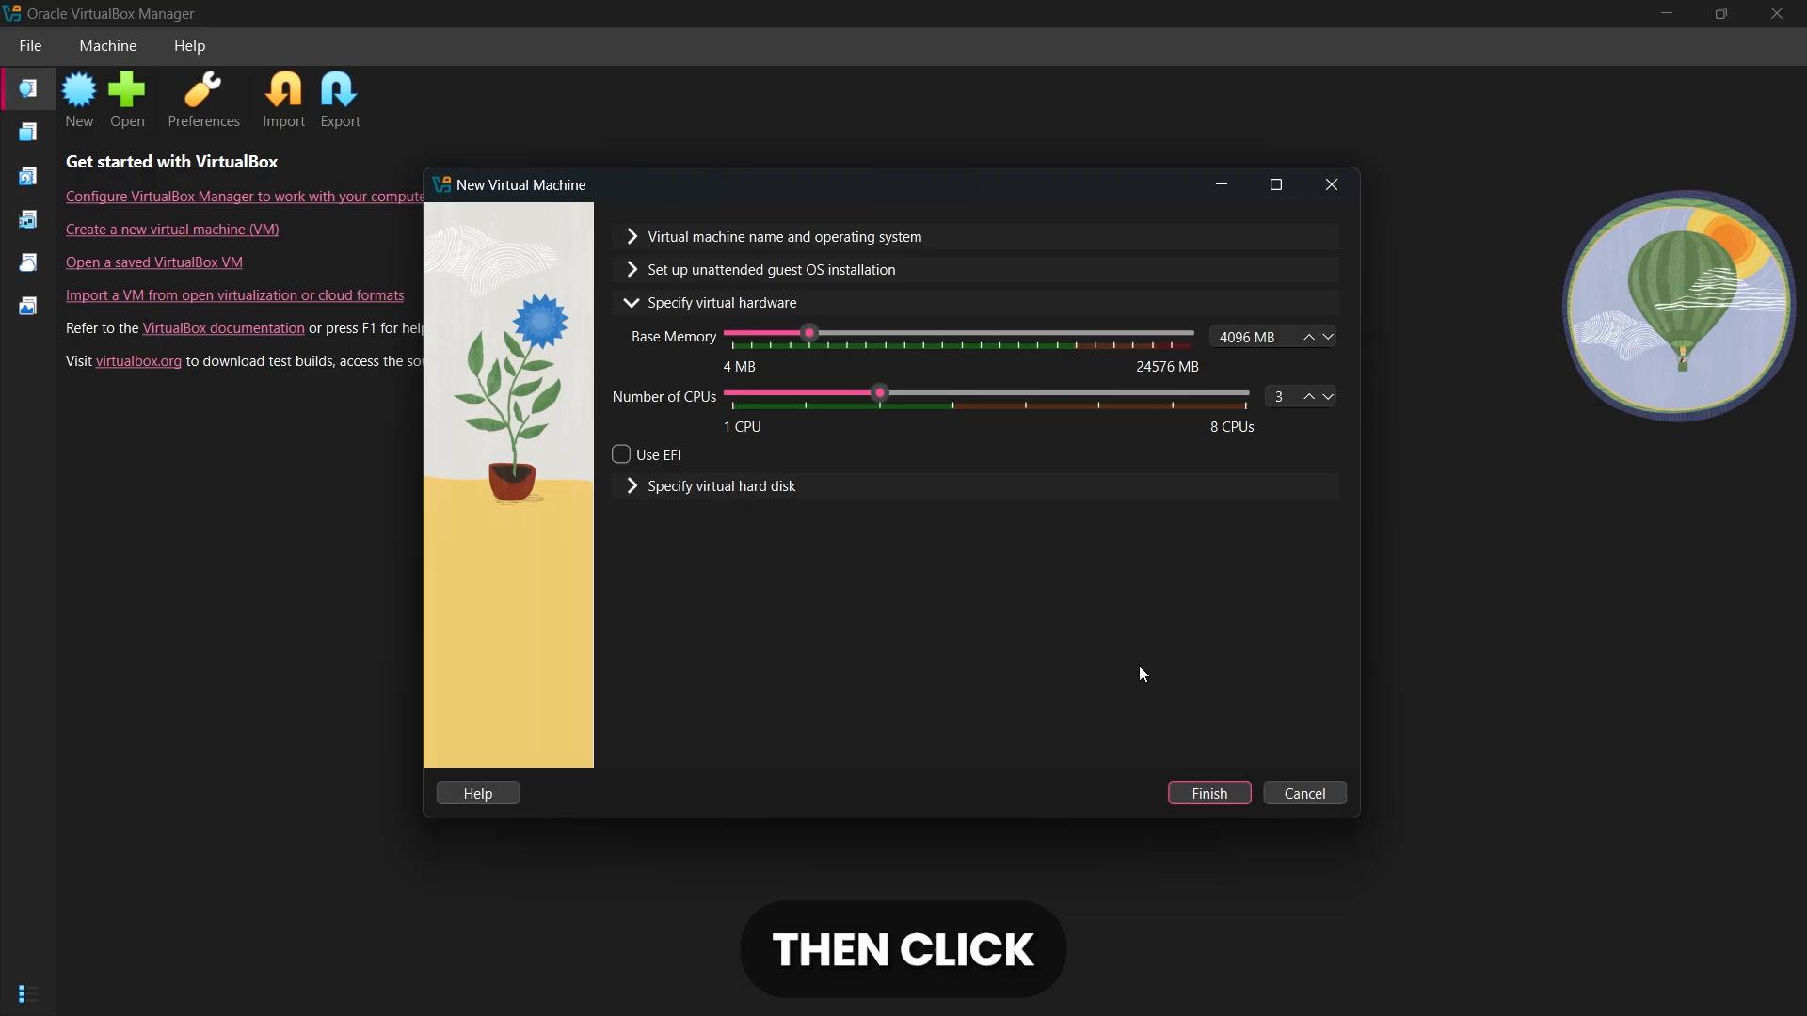
pyautogui.click(1196, 795)
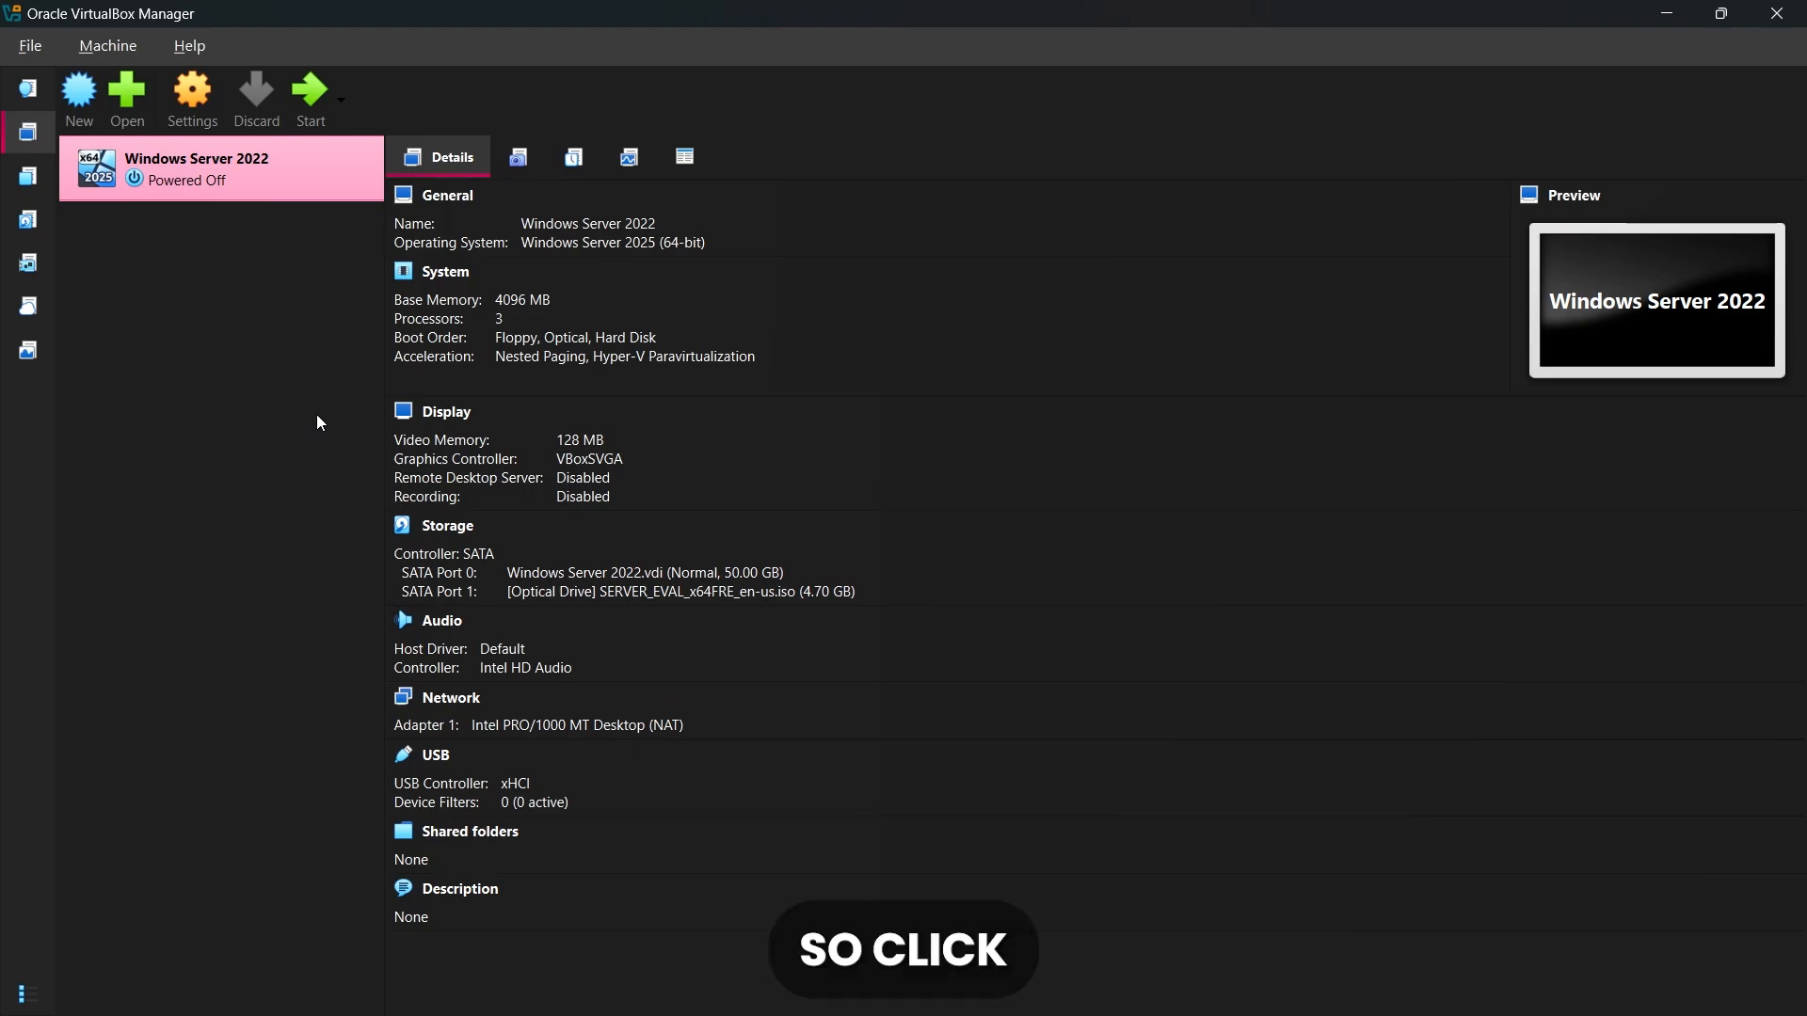
# Start the virtual machine in full-screen mode and dismiss the keyboard capture and mouse integration notices
pyautogui.click(312, 90)
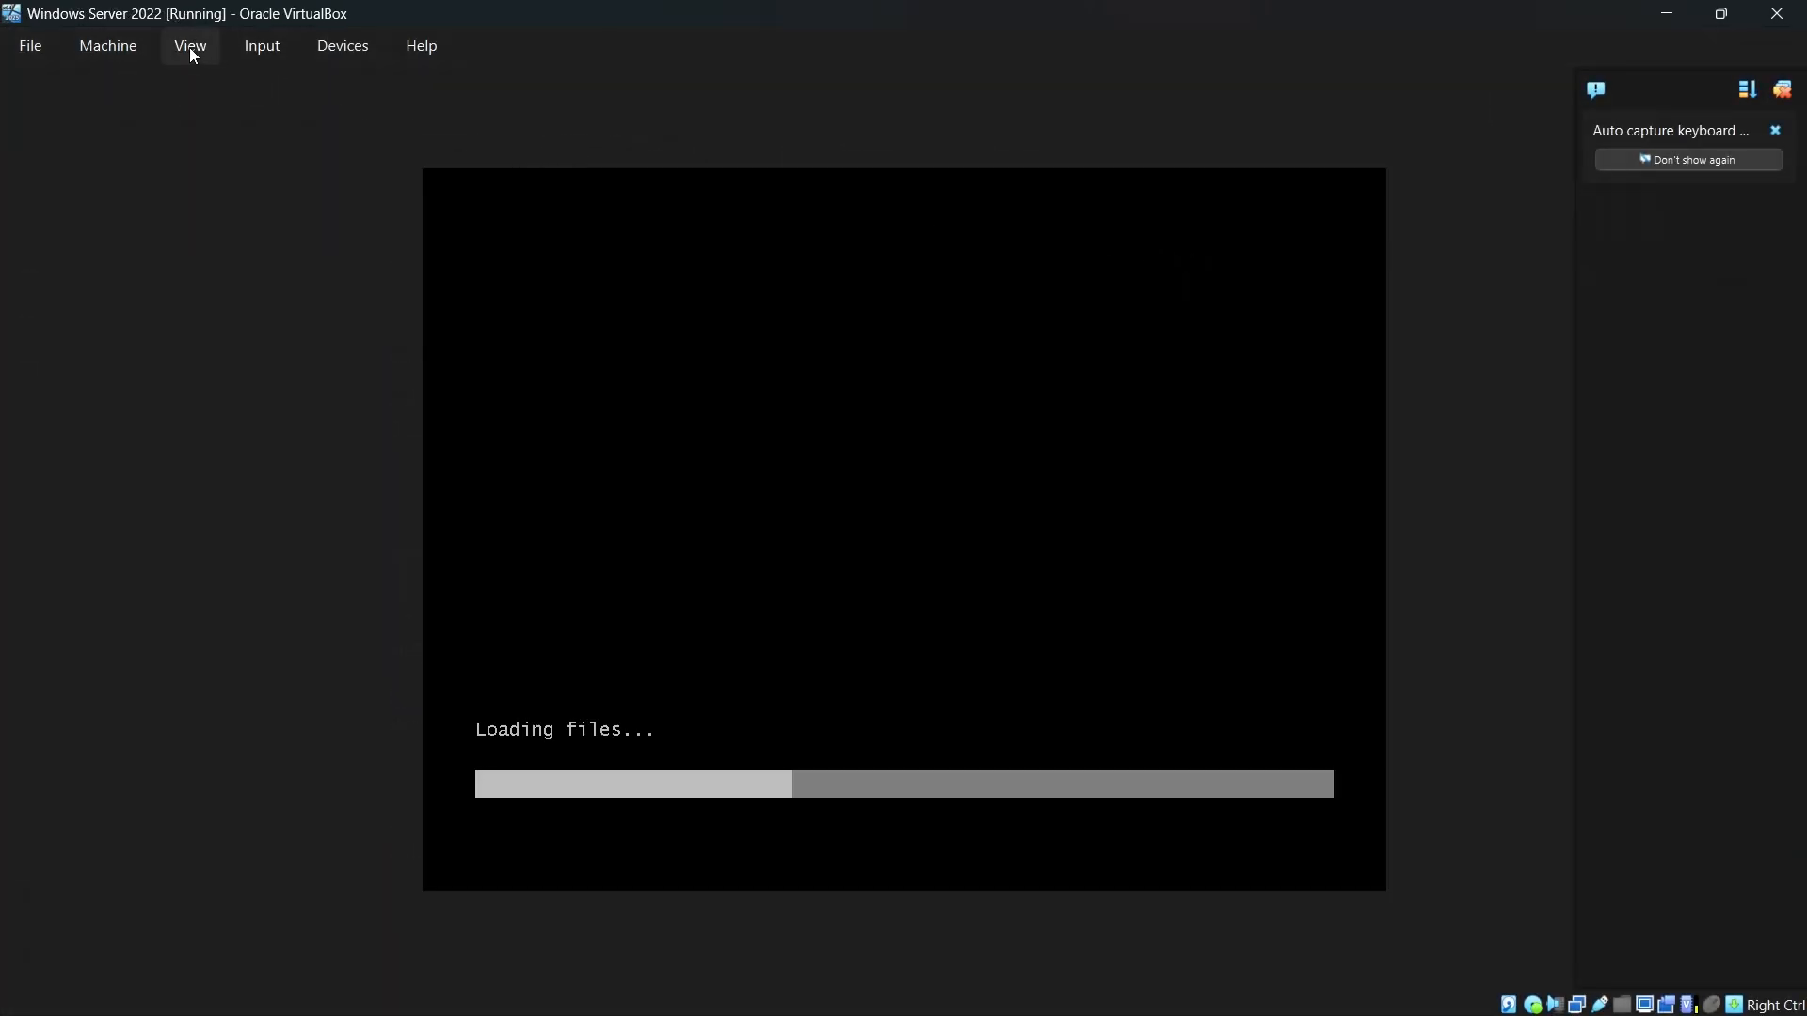
pyautogui.click(189, 47)
pyautogui.click(214, 87)
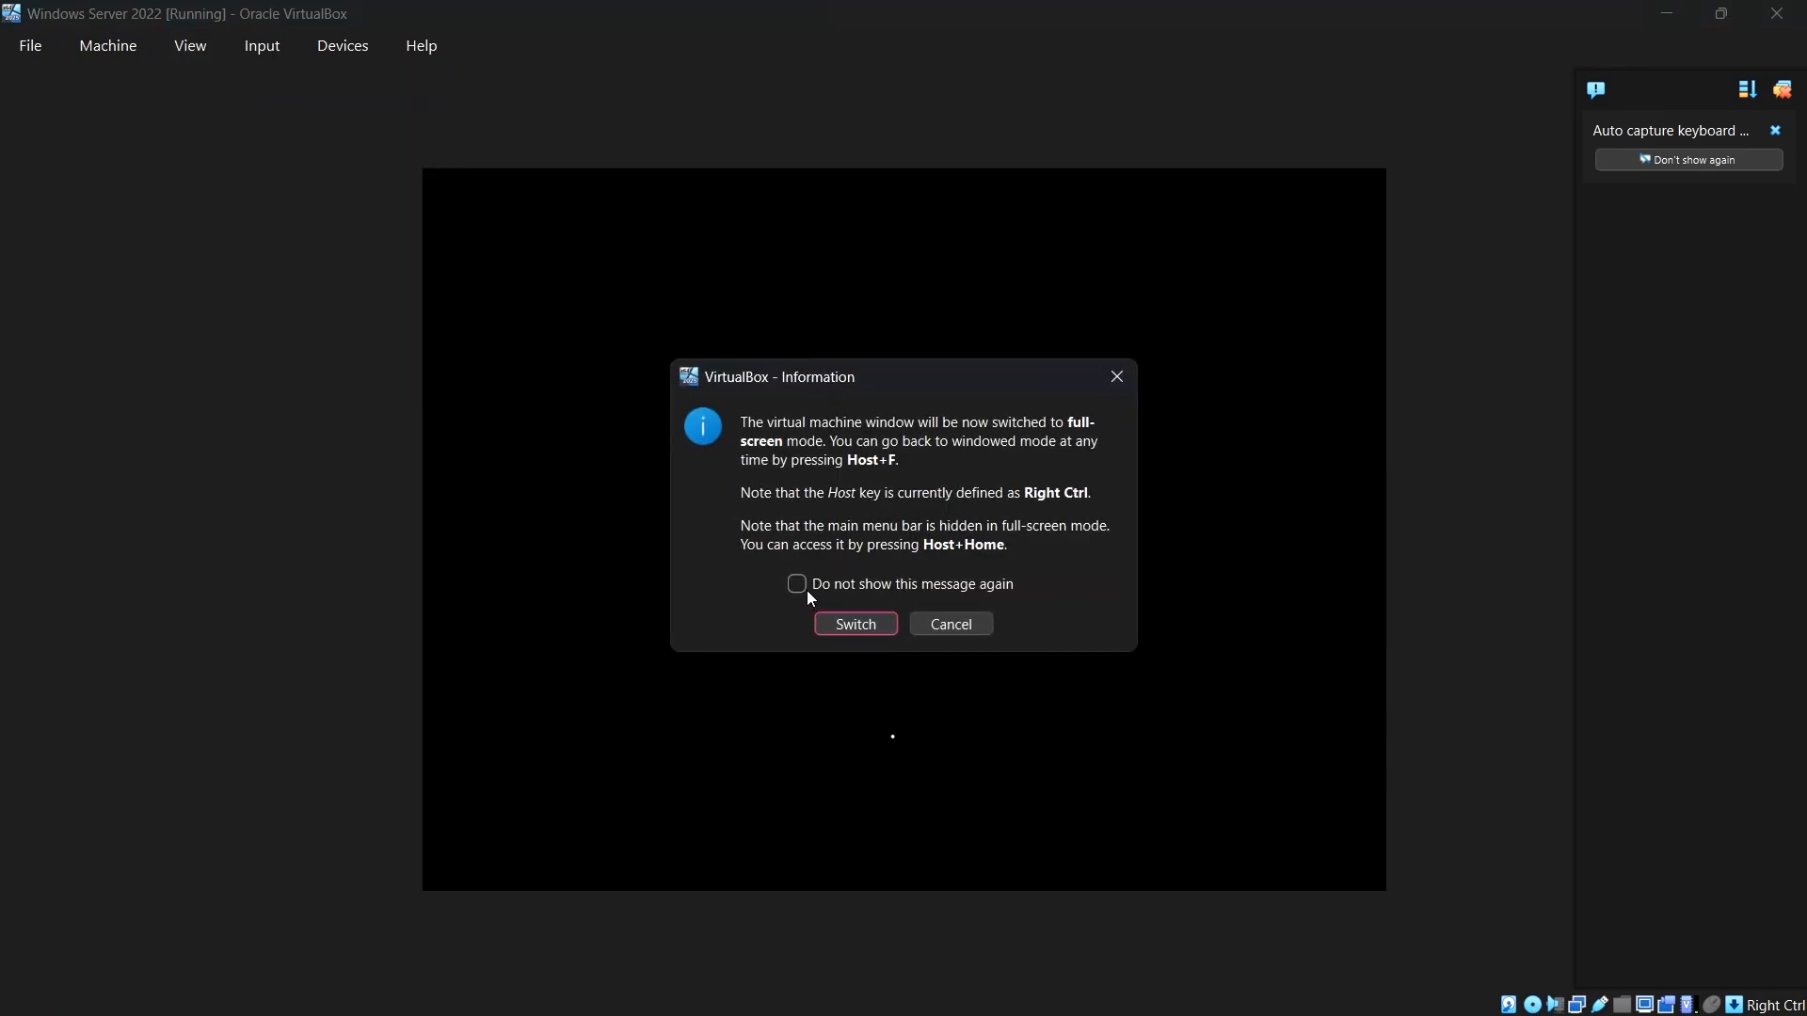
pyautogui.click(823, 617)
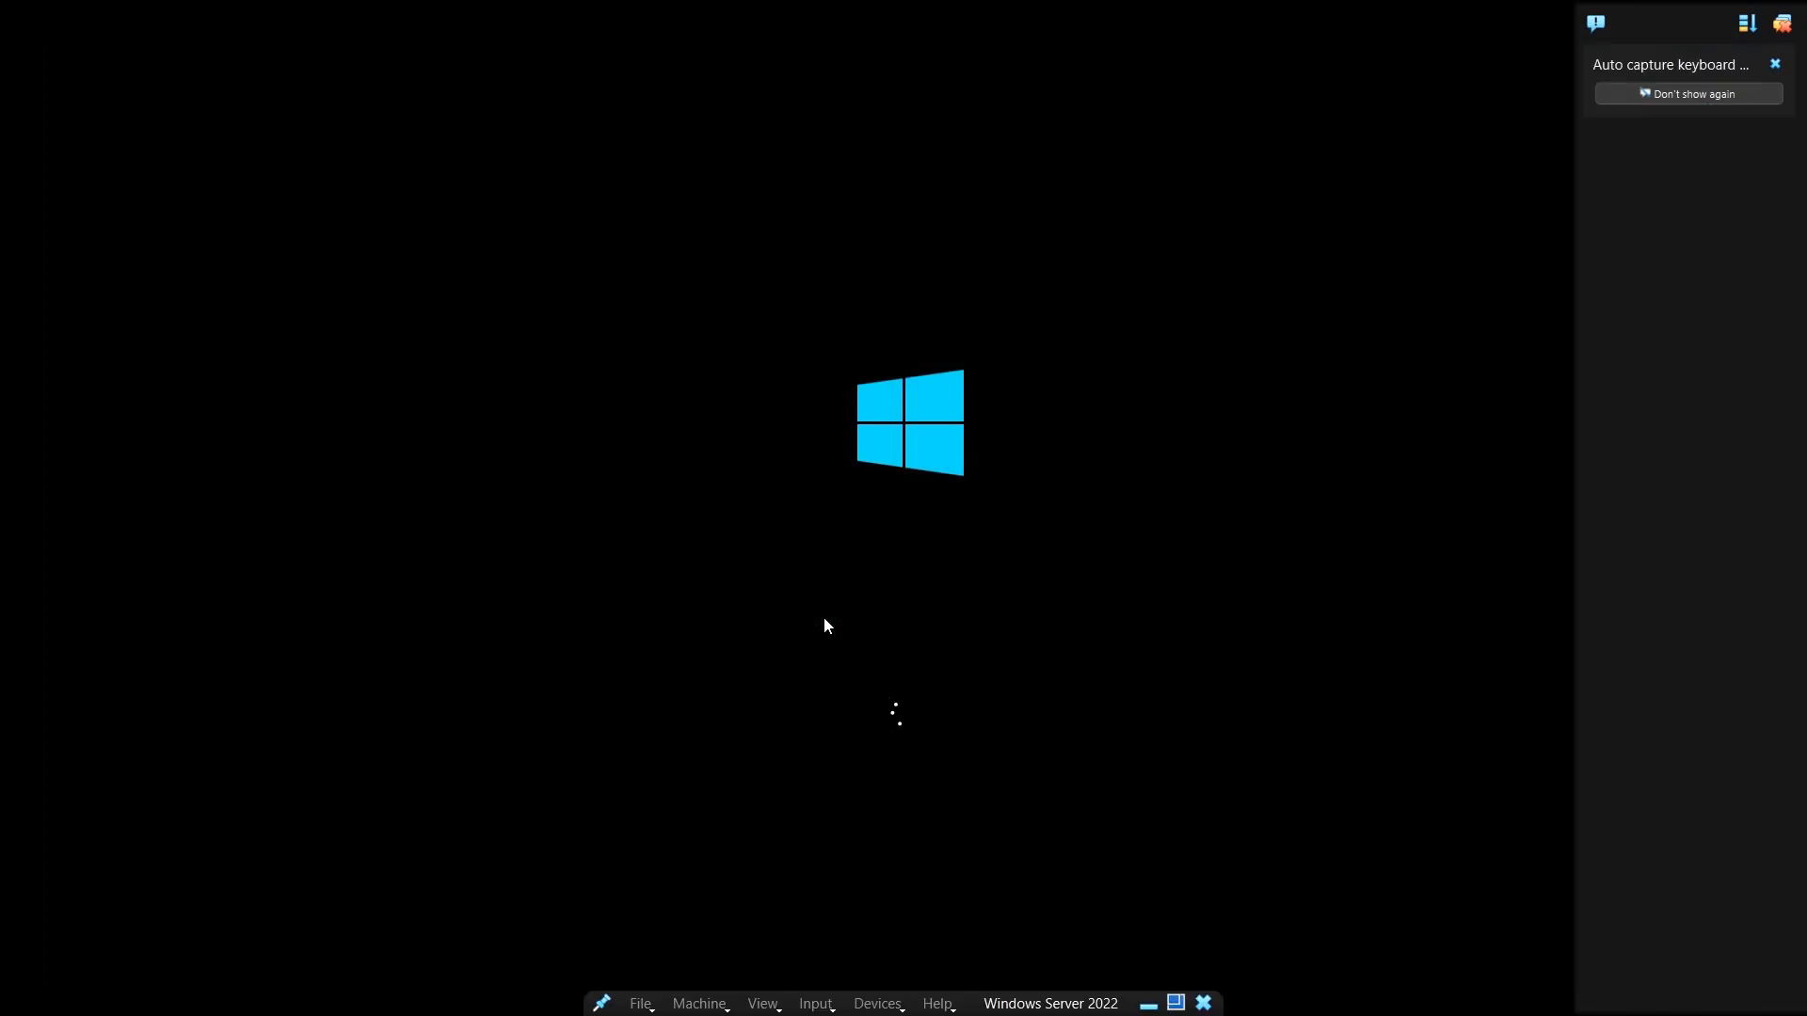
pyautogui.click(1726, 91)
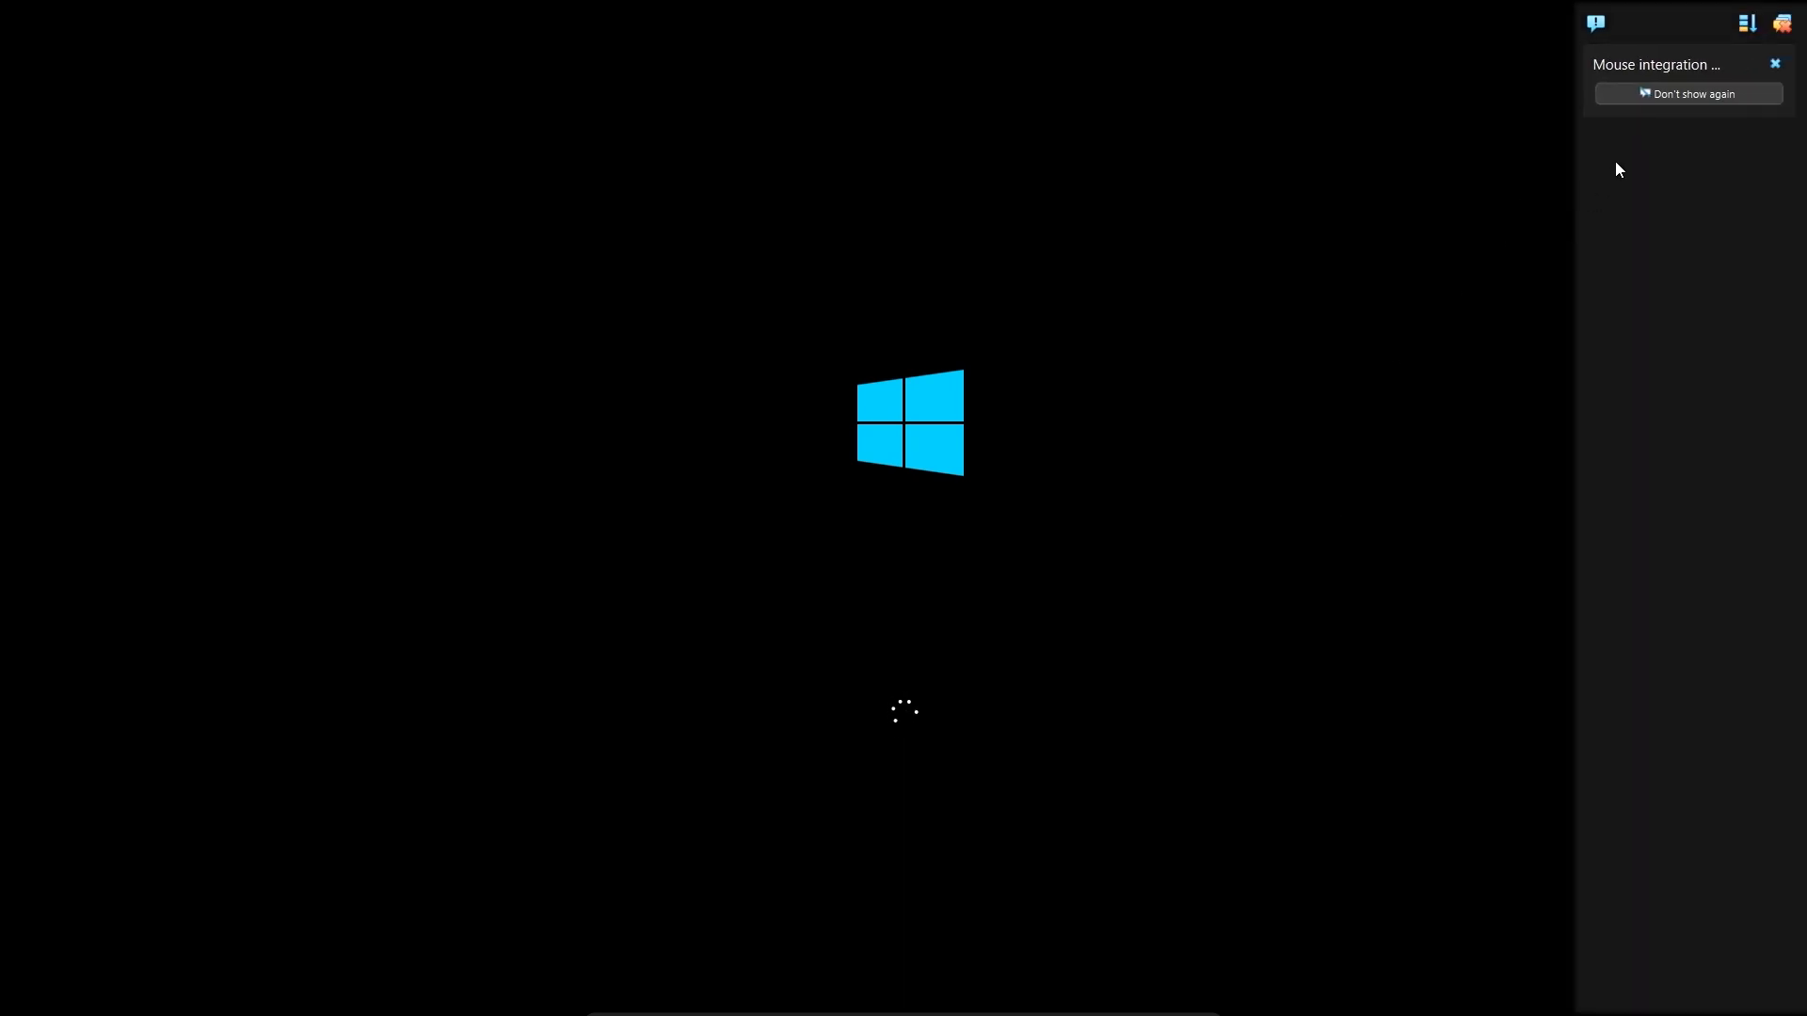
pyautogui.click(1774, 64)
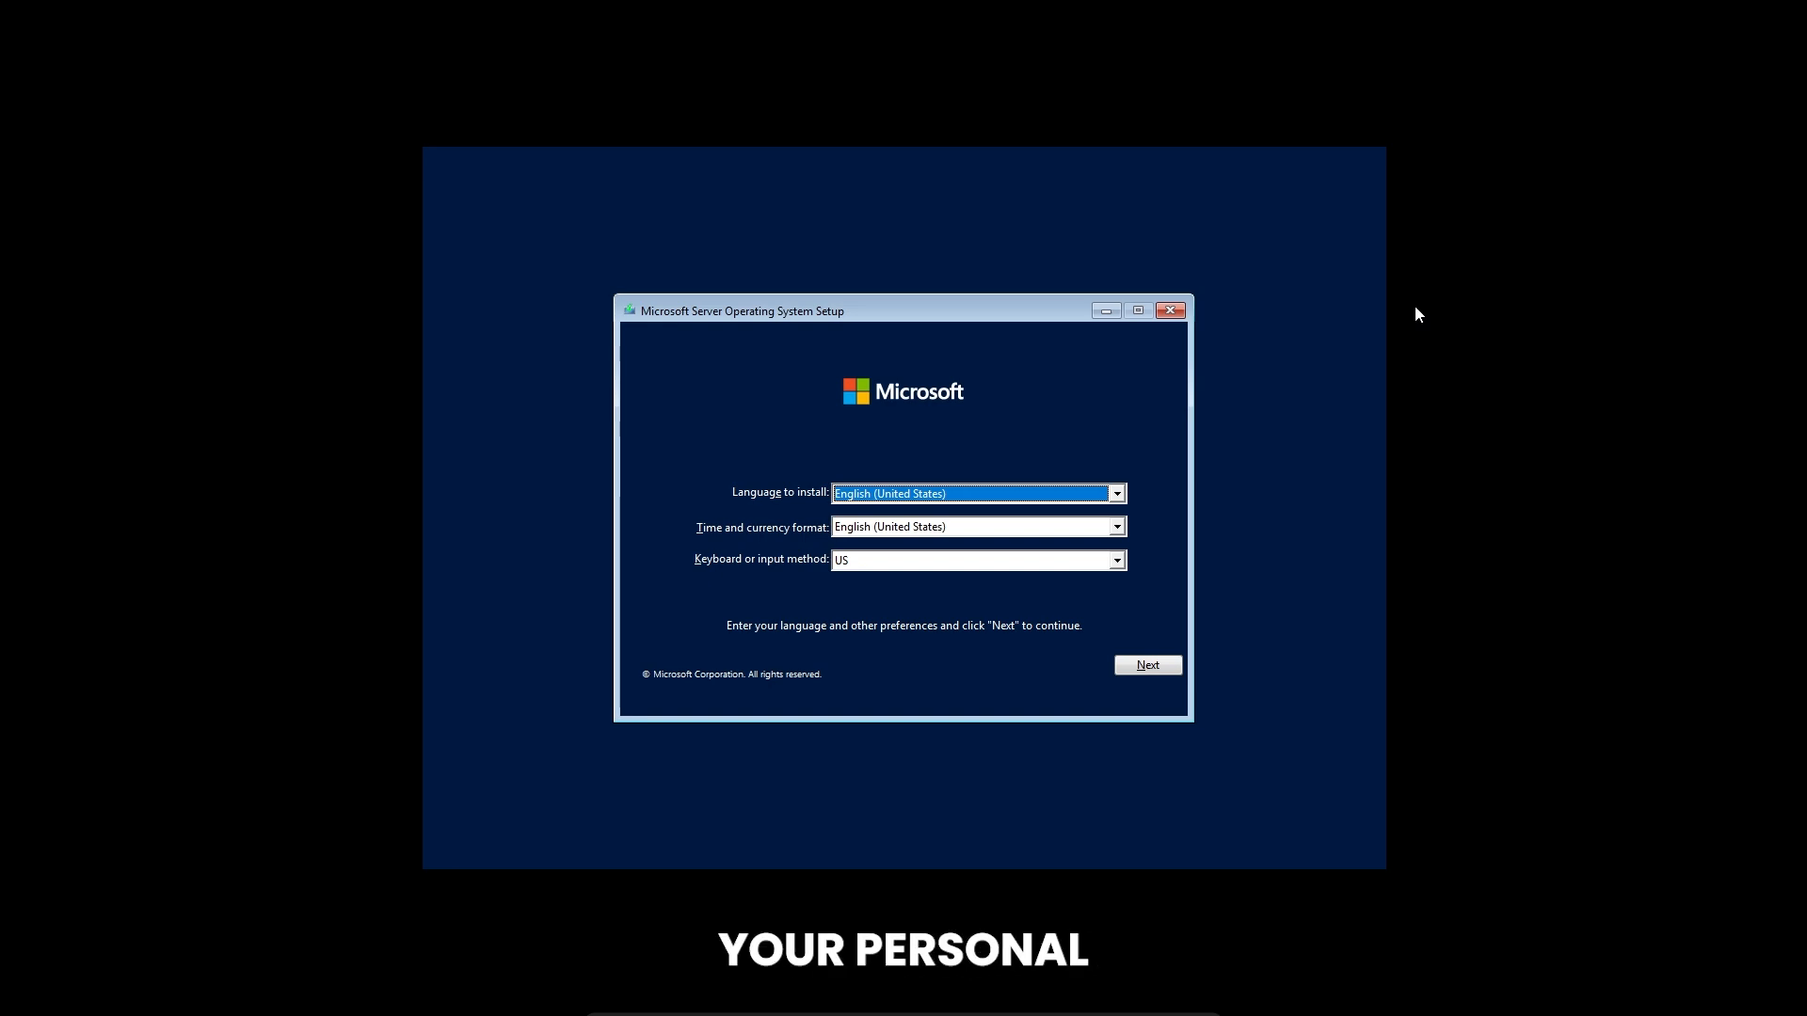
# Begin the server installation with the default English (United States) settings and choose Windows Server 2022 Datacenter Evaluation (Desktop Experience)
pyautogui.click(1150, 665)
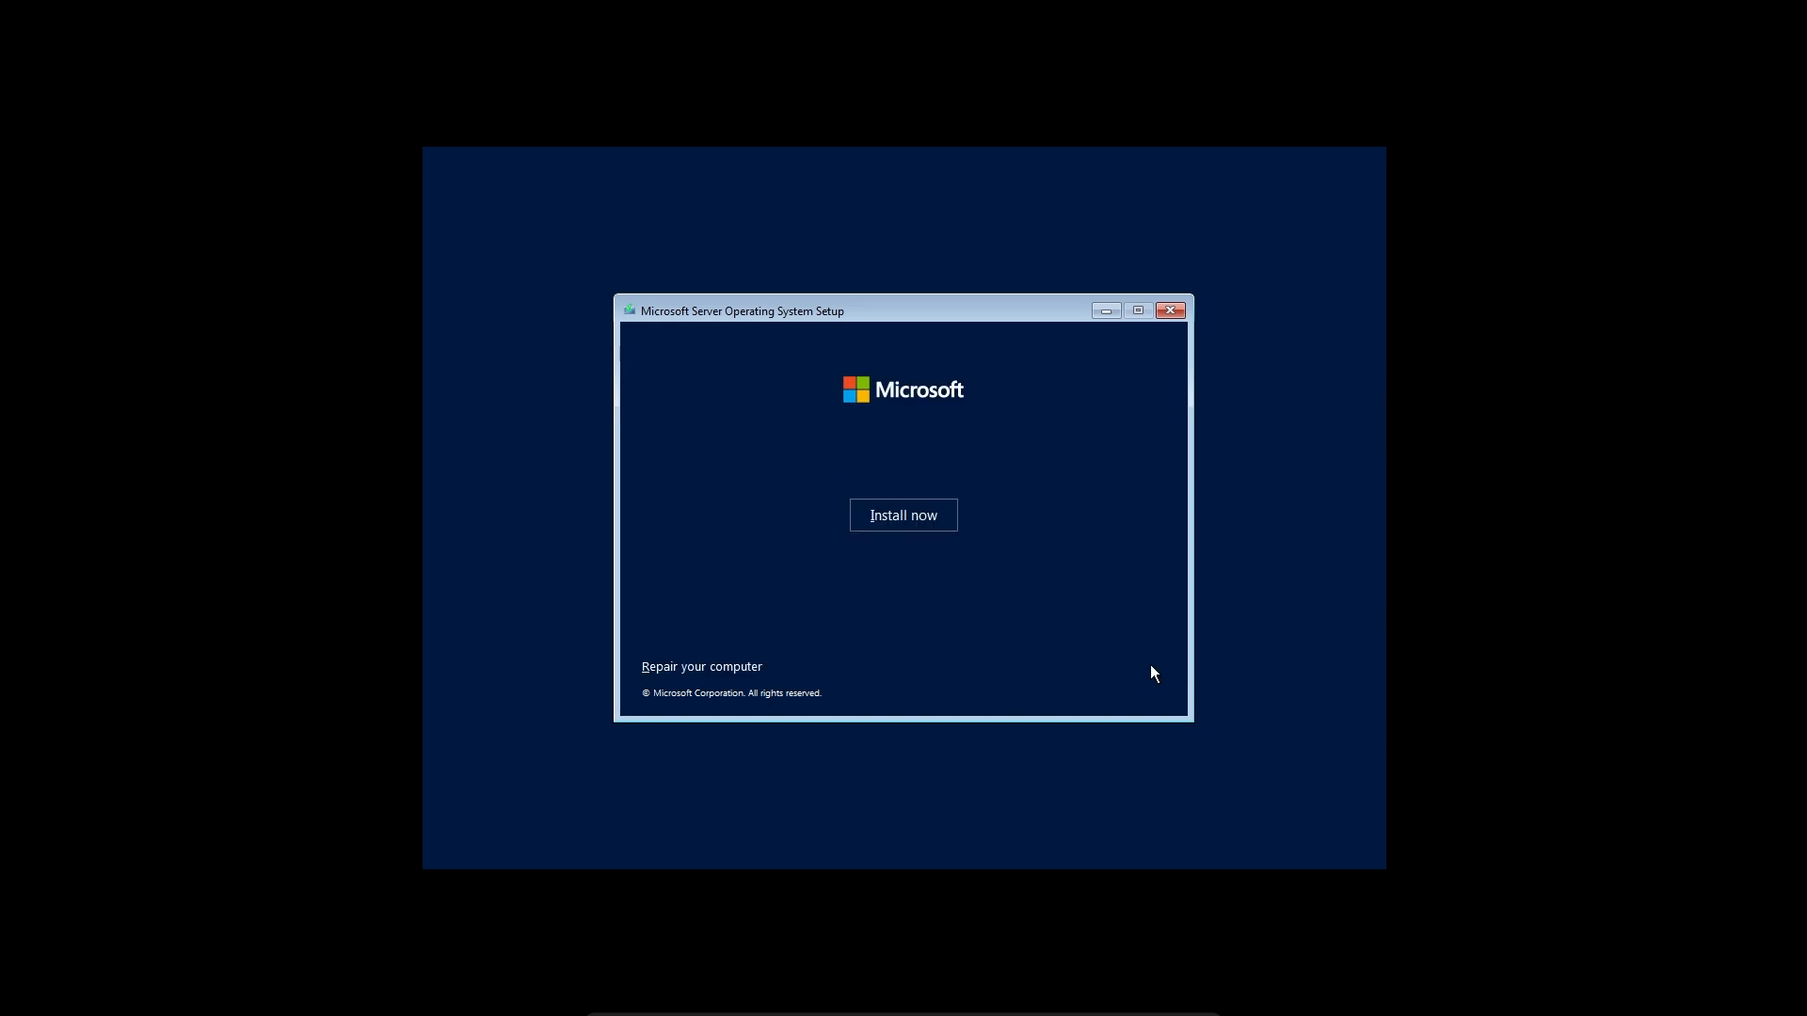
pyautogui.click(906, 525)
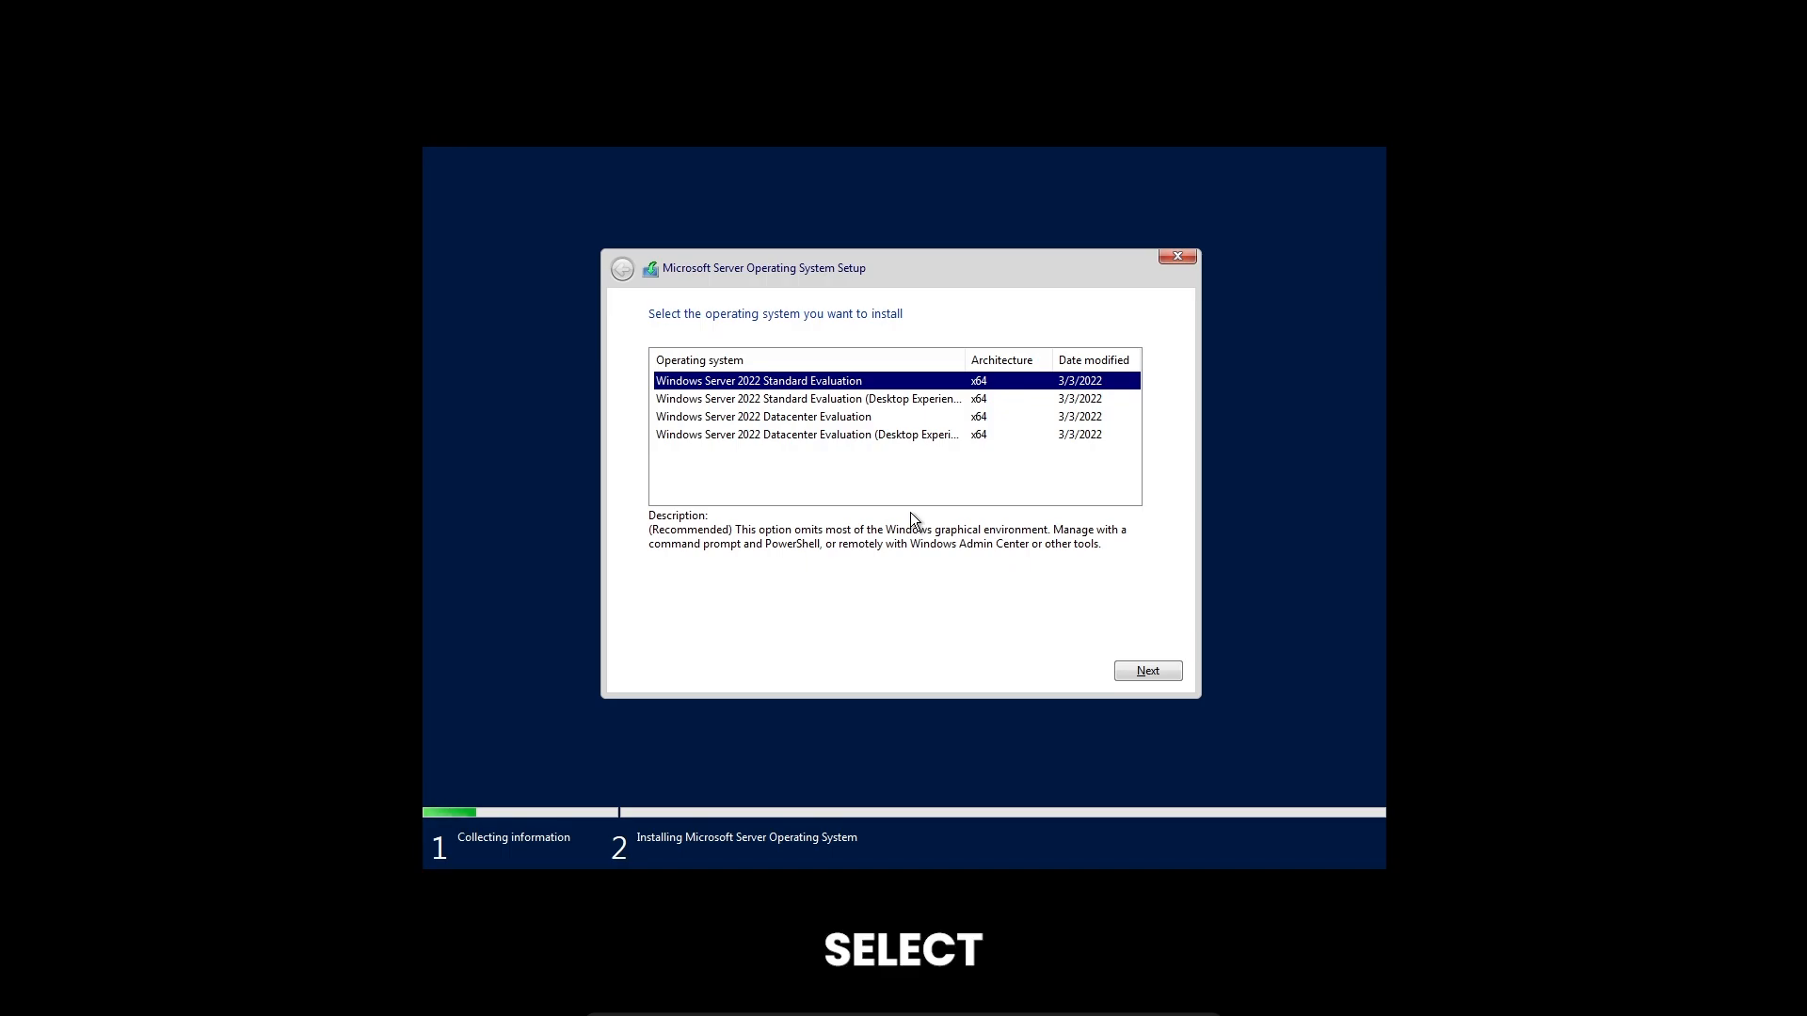
pyautogui.click(854, 436)
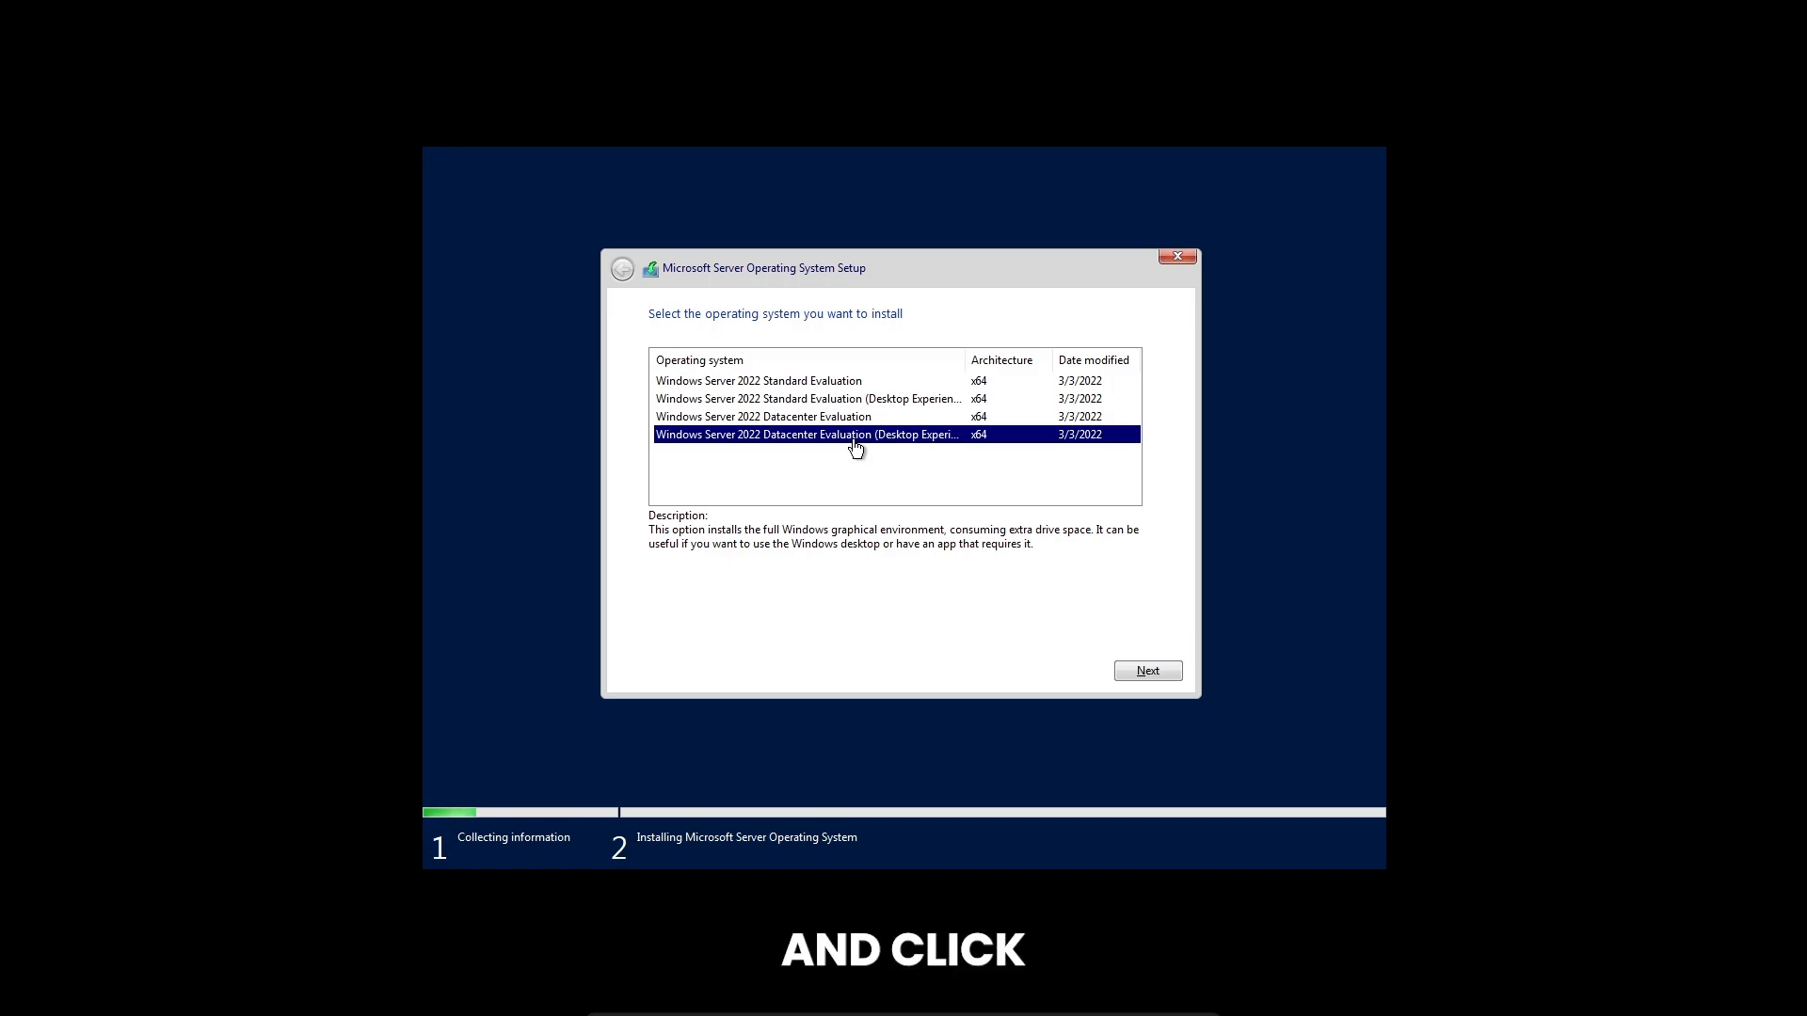
pyautogui.click(1148, 672)
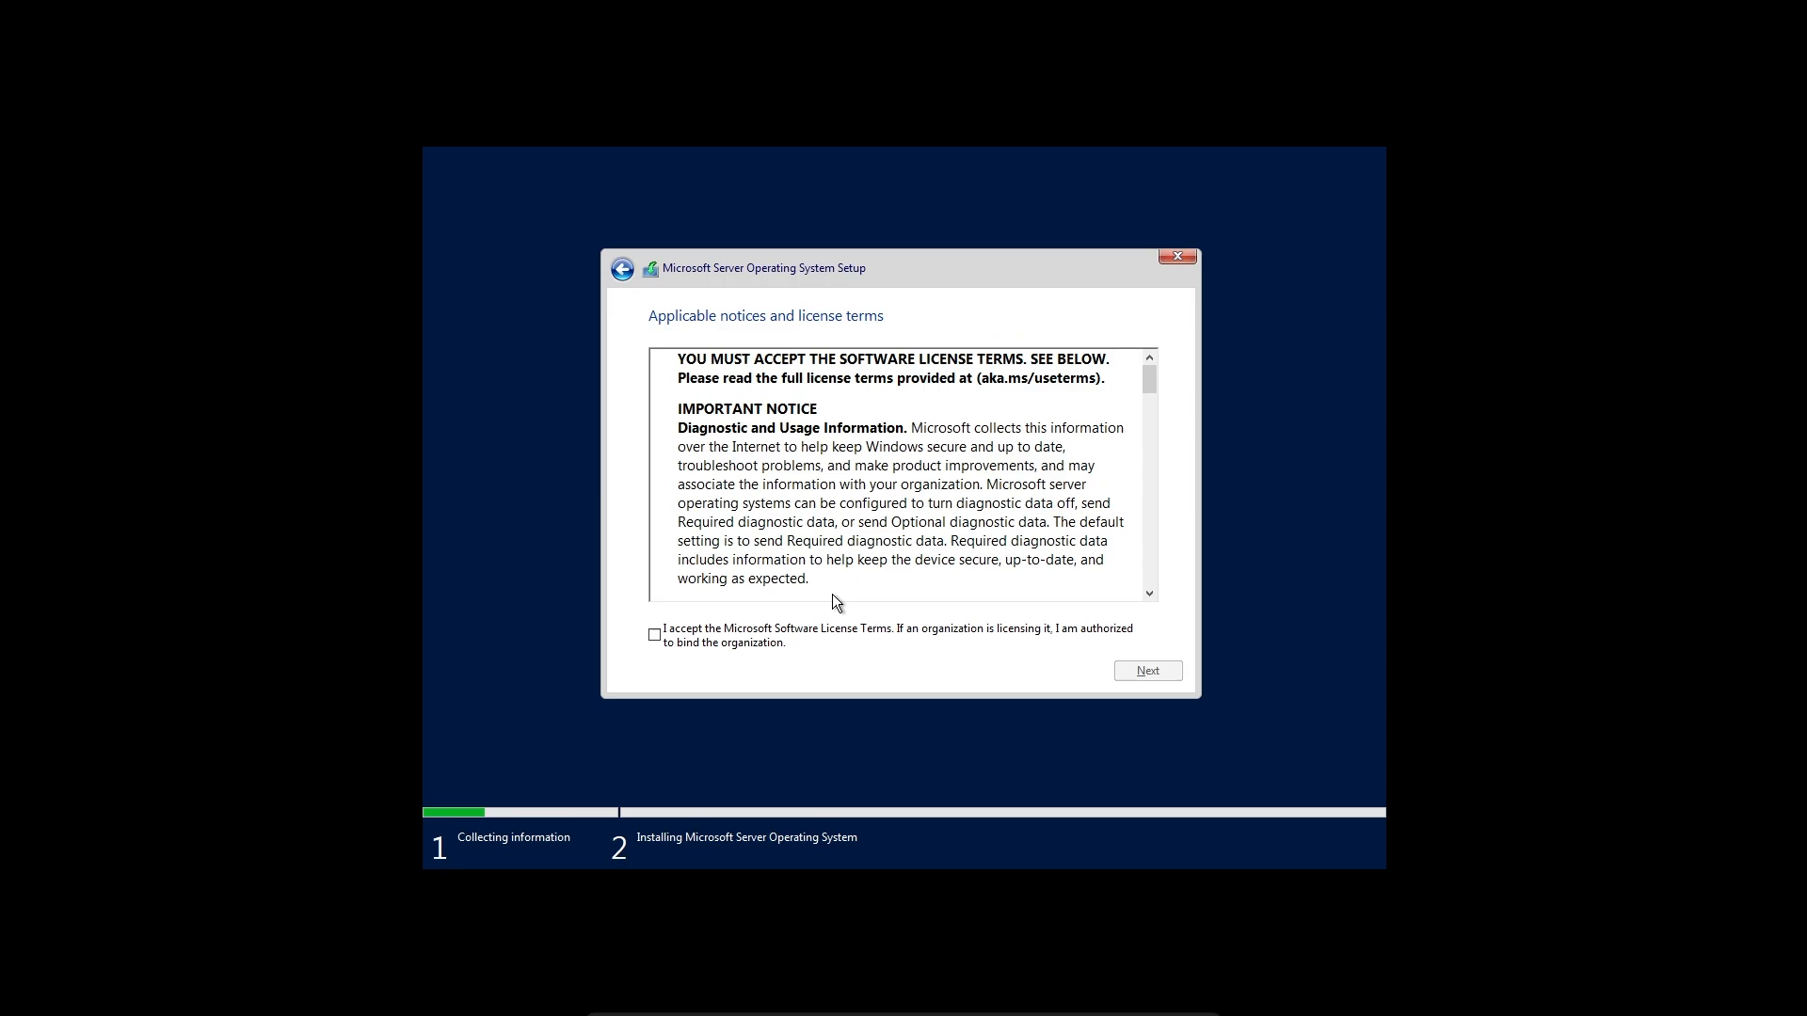
# Accept the license terms and run a custom installation on the Drive 0 unallocated space
pyautogui.click(654, 635)
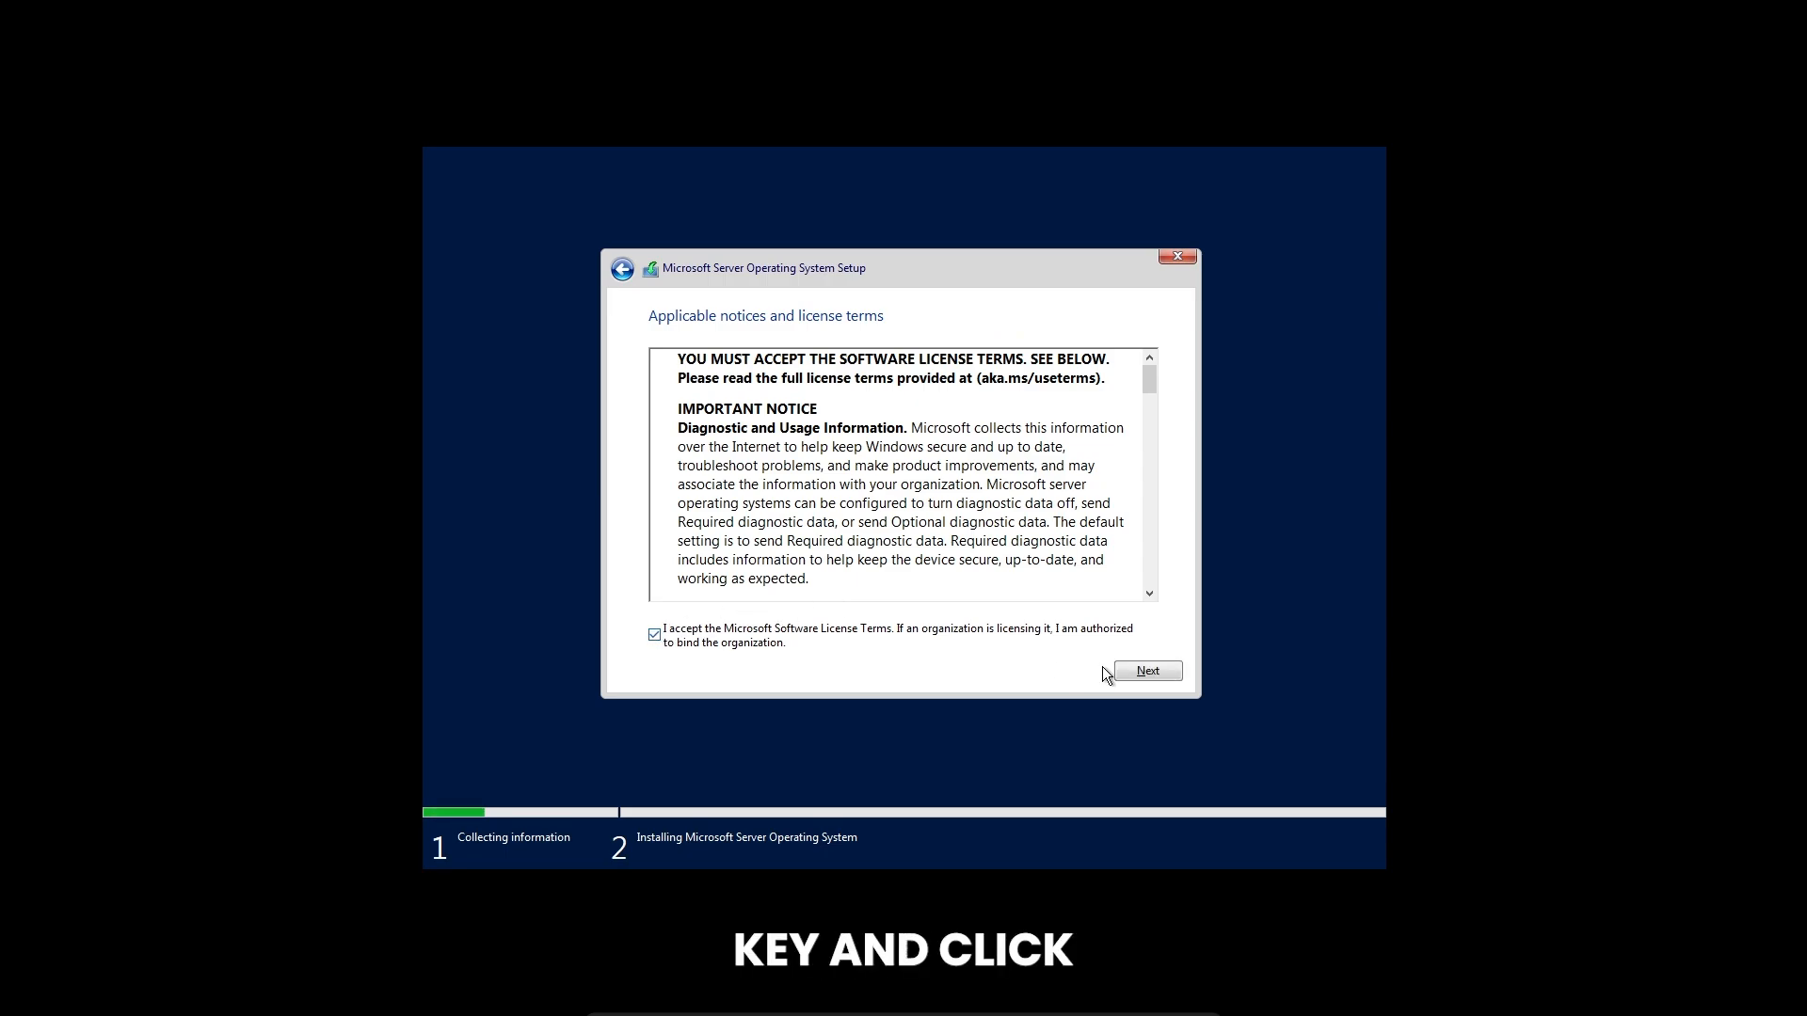
pyautogui.click(1129, 672)
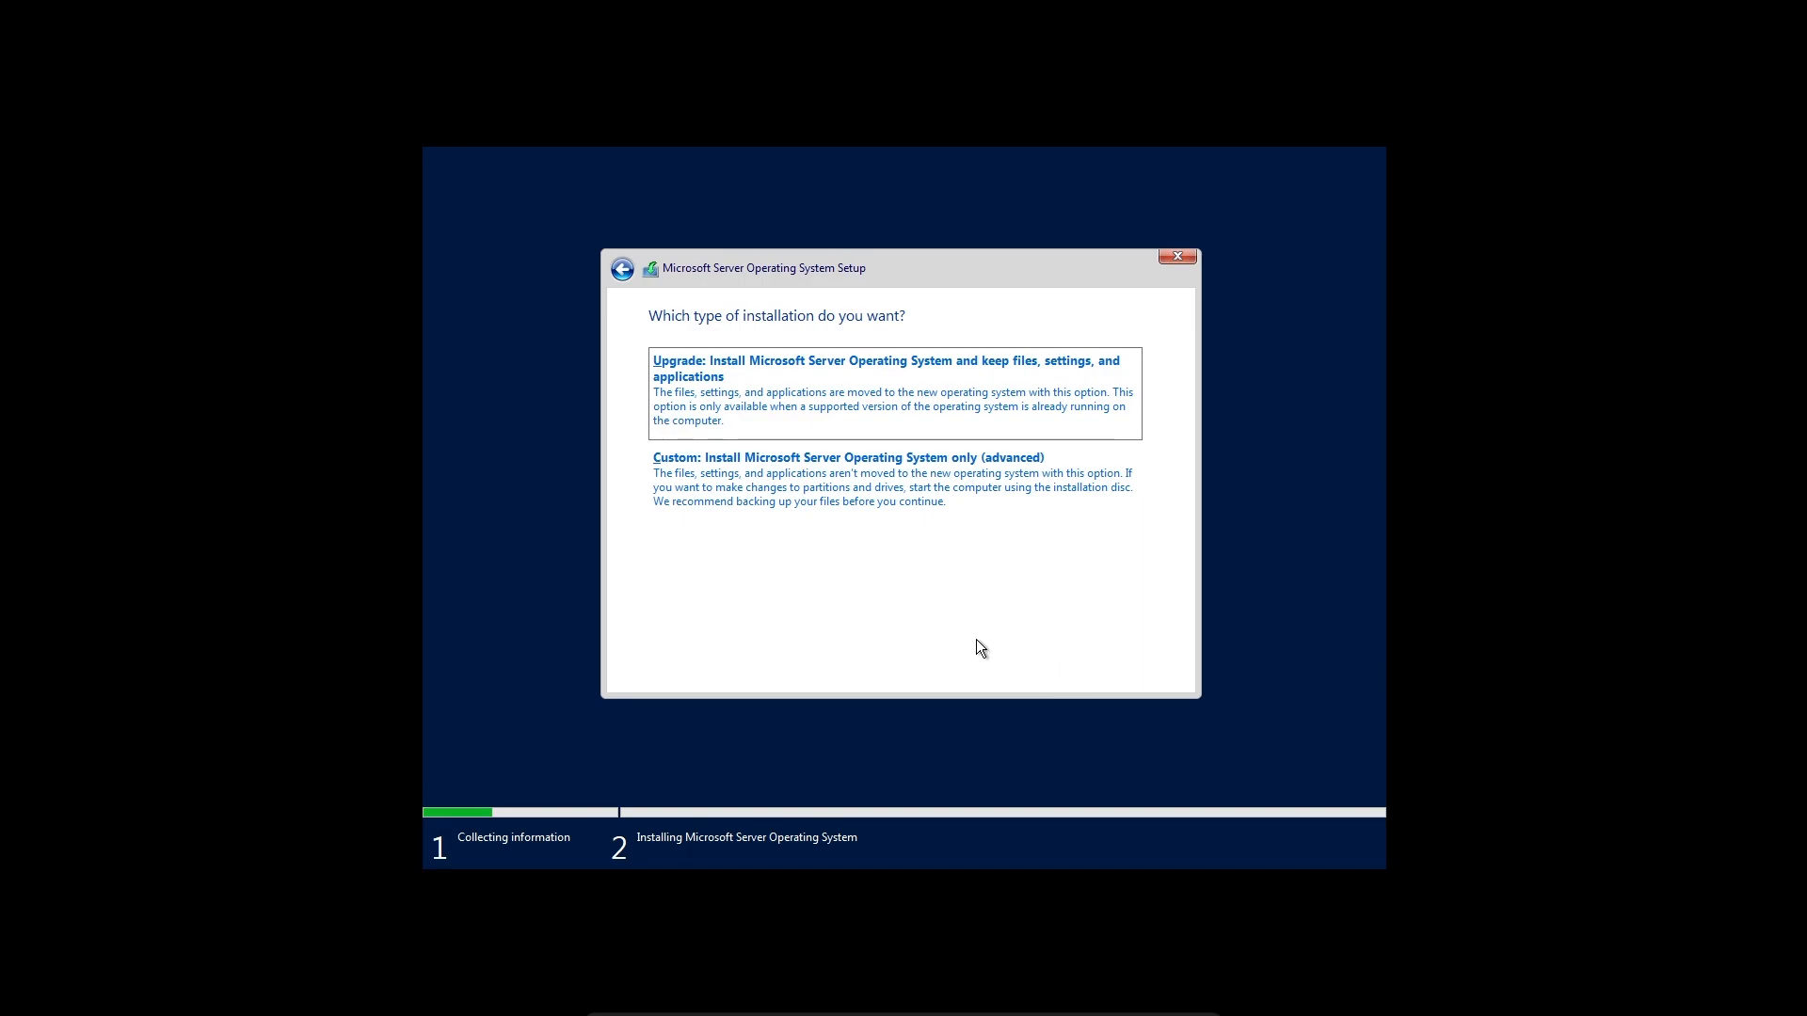
pyautogui.click(673, 457)
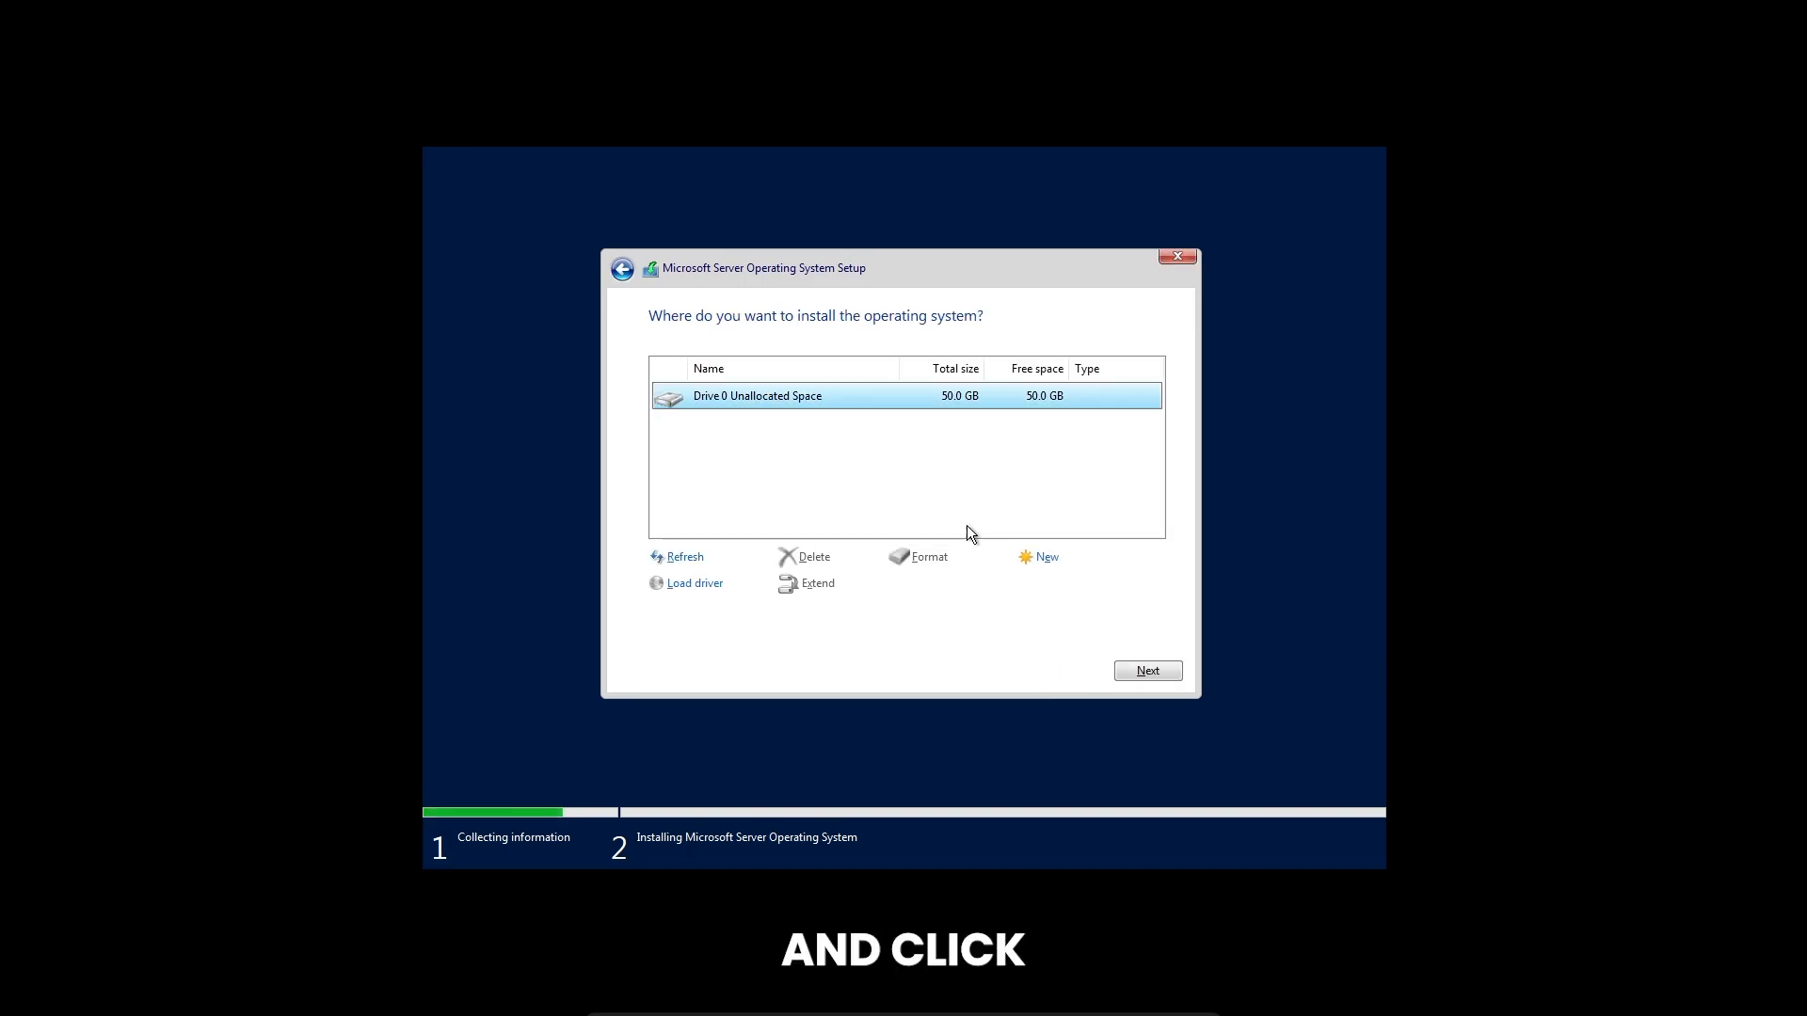
pyautogui.click(1158, 676)
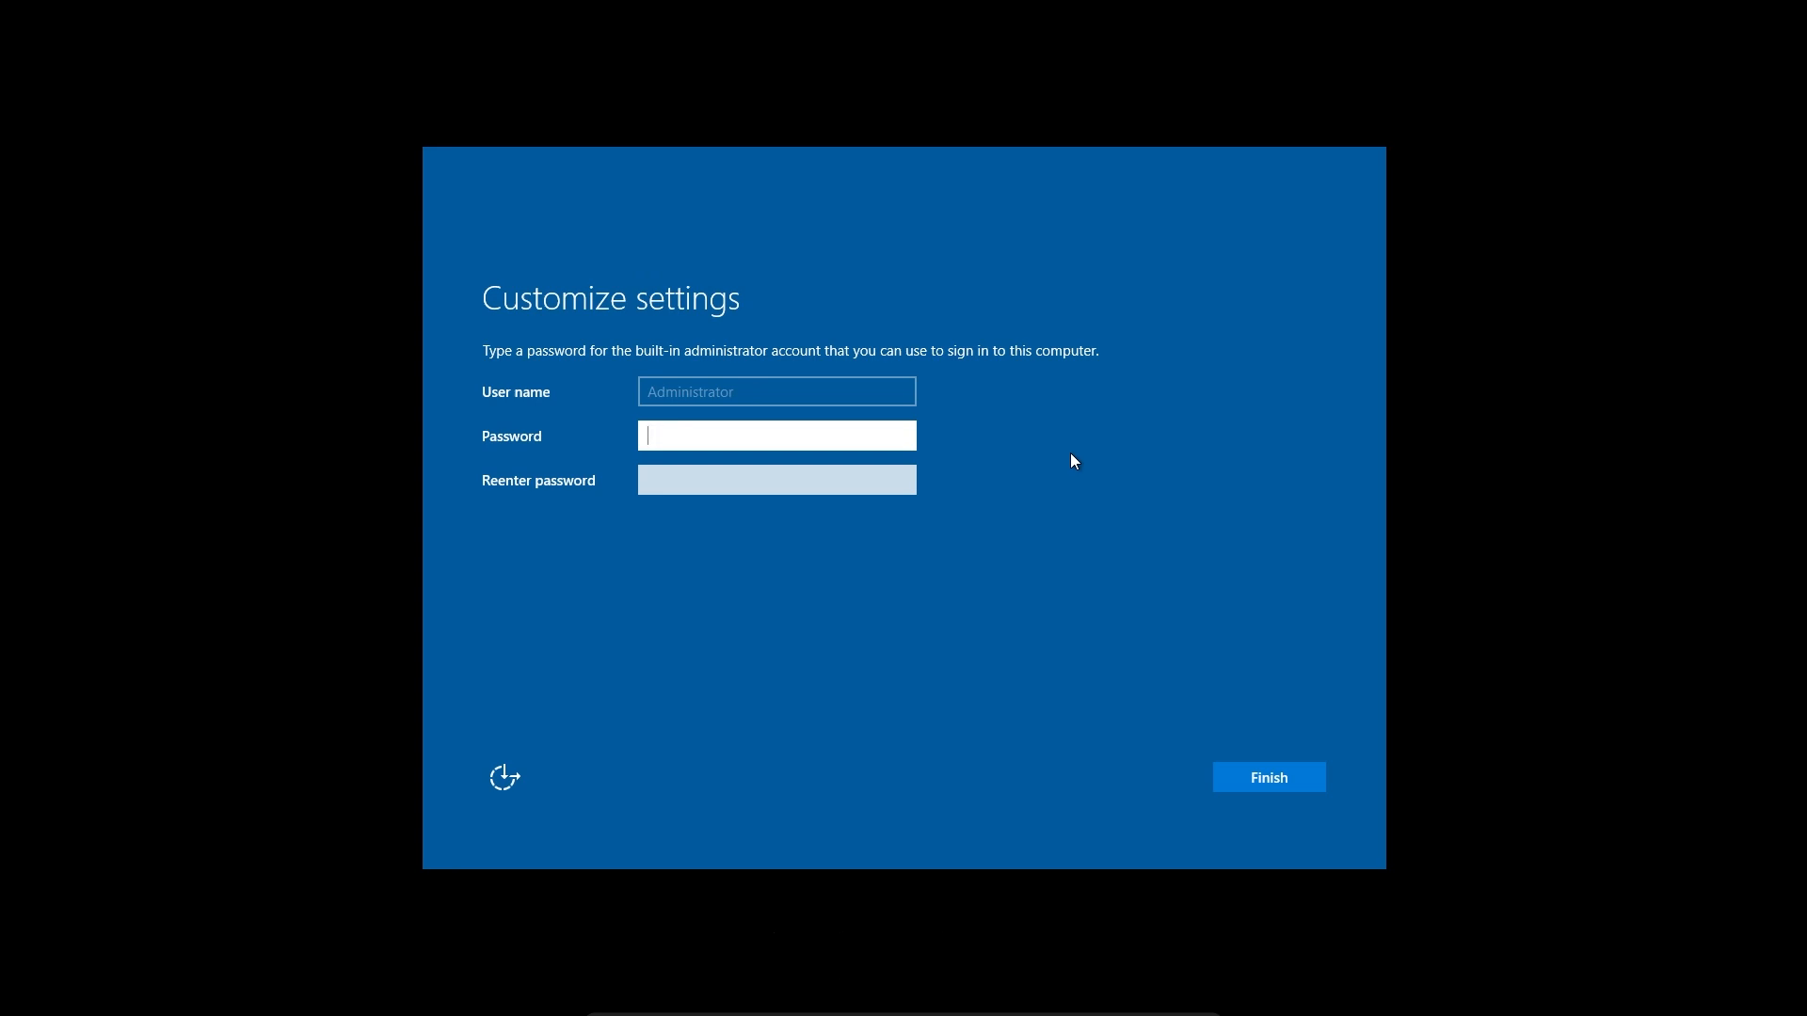
# Set and confirm the password for the built-in Administrator account and finish the server's initial setup
pyautogui.write('P')
pyautogui.click(838, 483)
pyautogui.write('P')
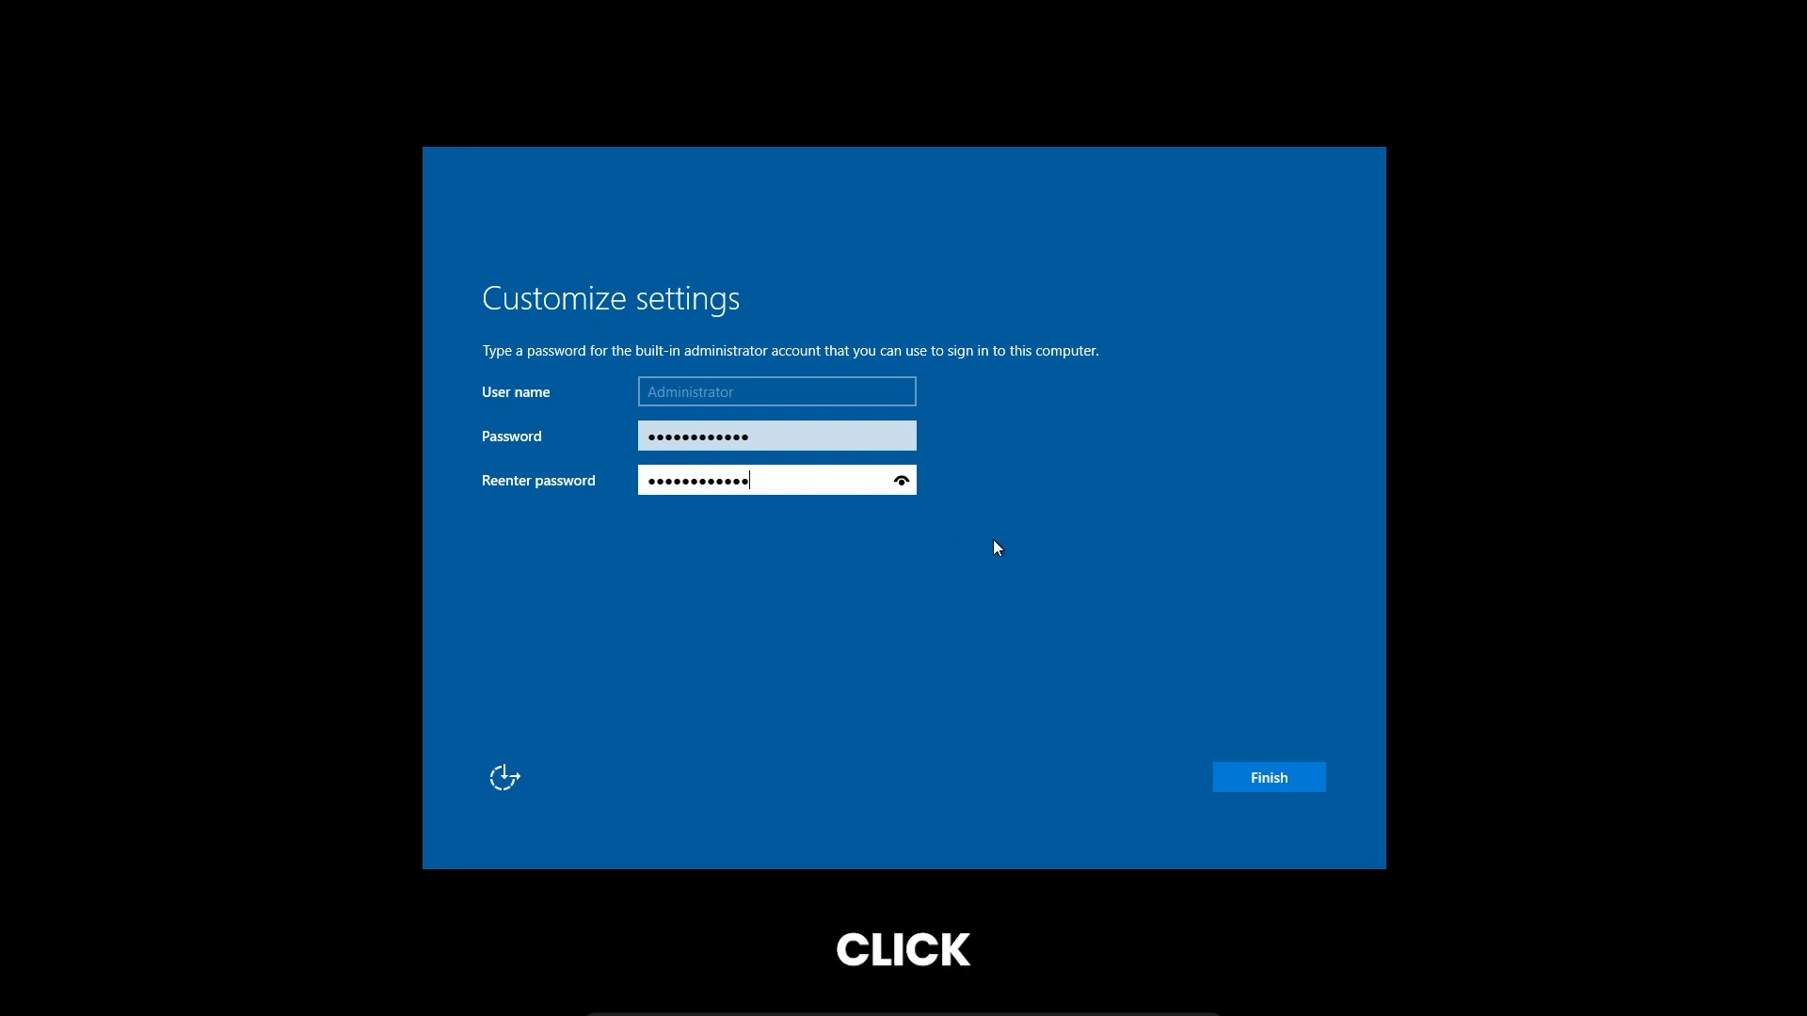
pyautogui.click(1269, 777)
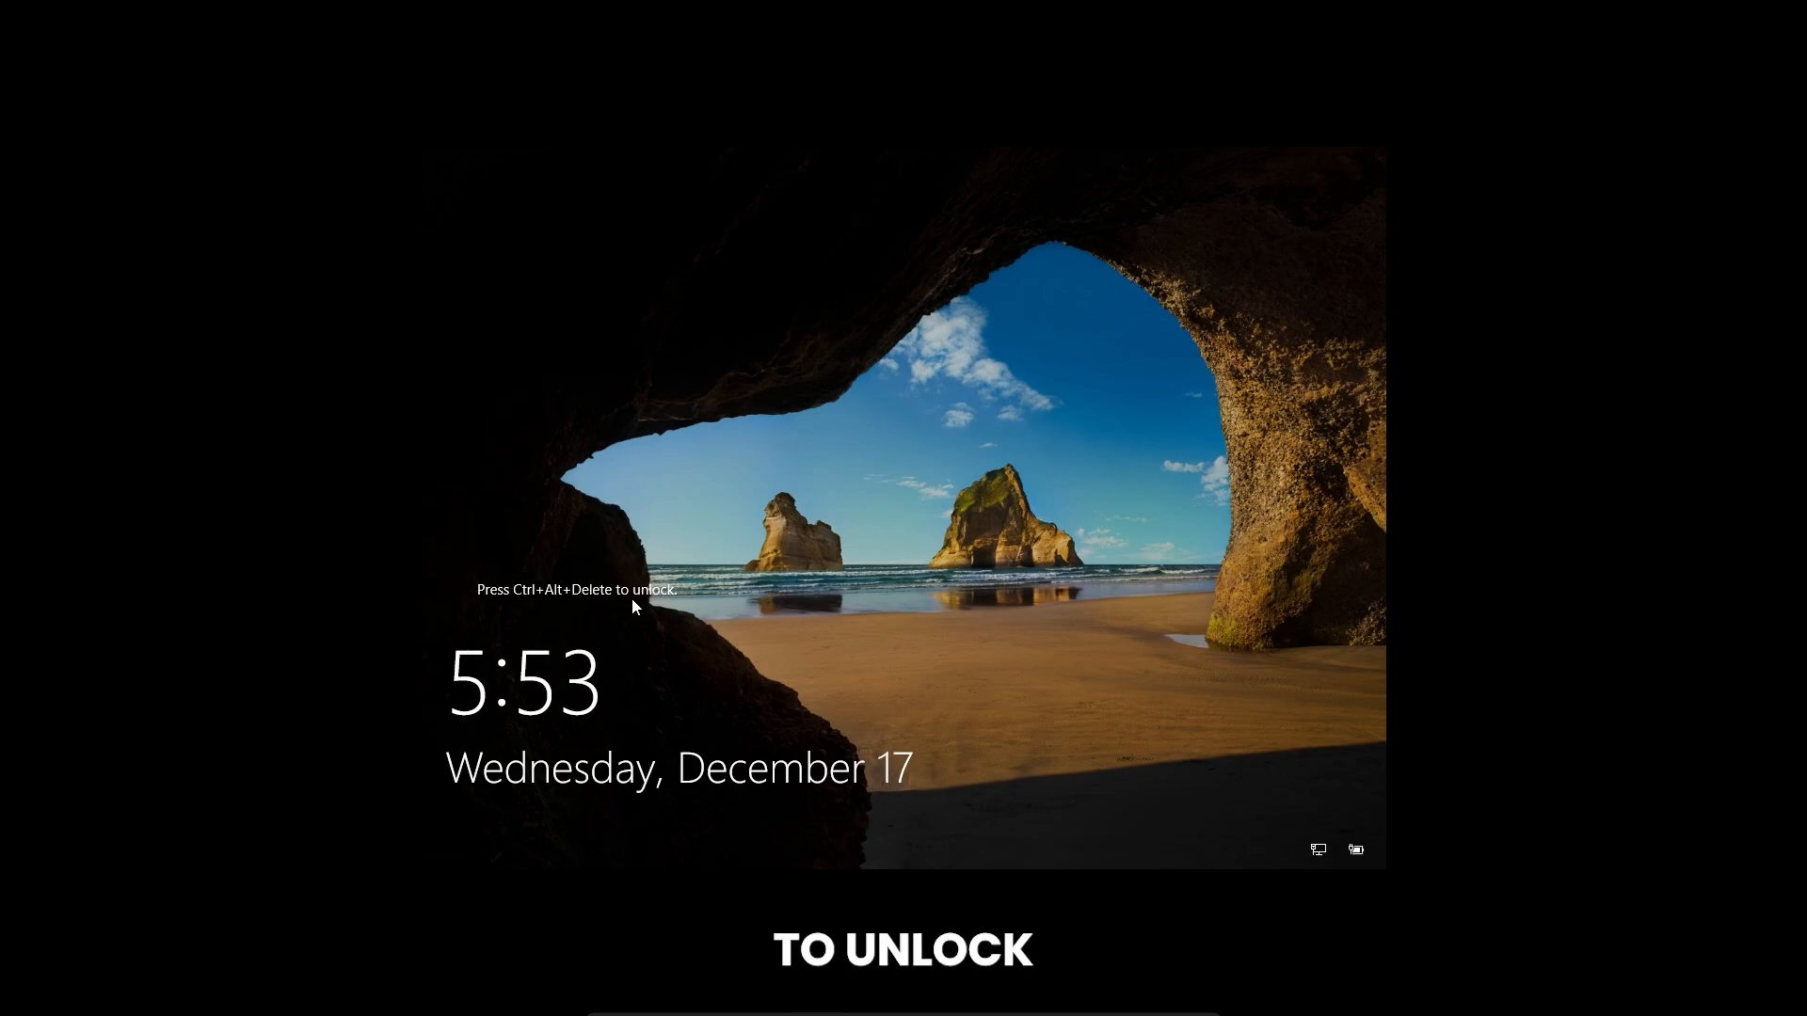
# Send Ctrl-Alt-Del to the virtual machine to unlock it and sign in as Administrator with the account password
pyautogui.moveTo(811, 1012)
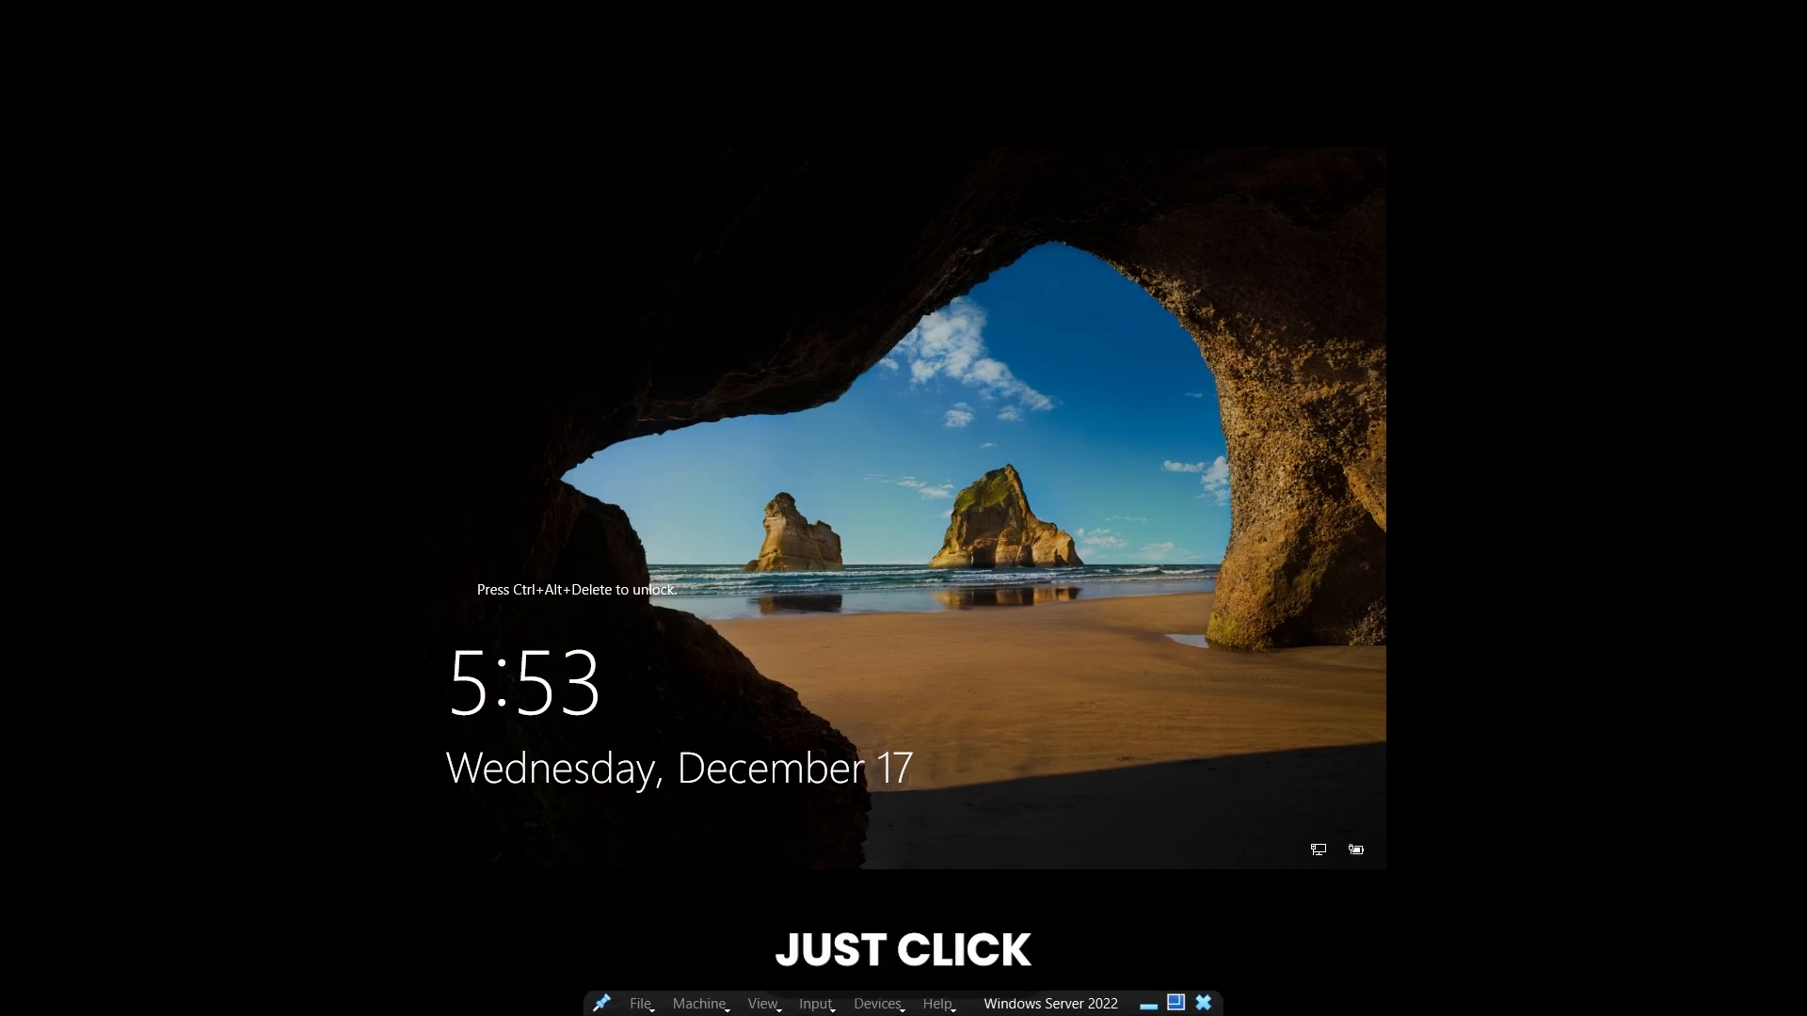
pyautogui.click(815, 1004)
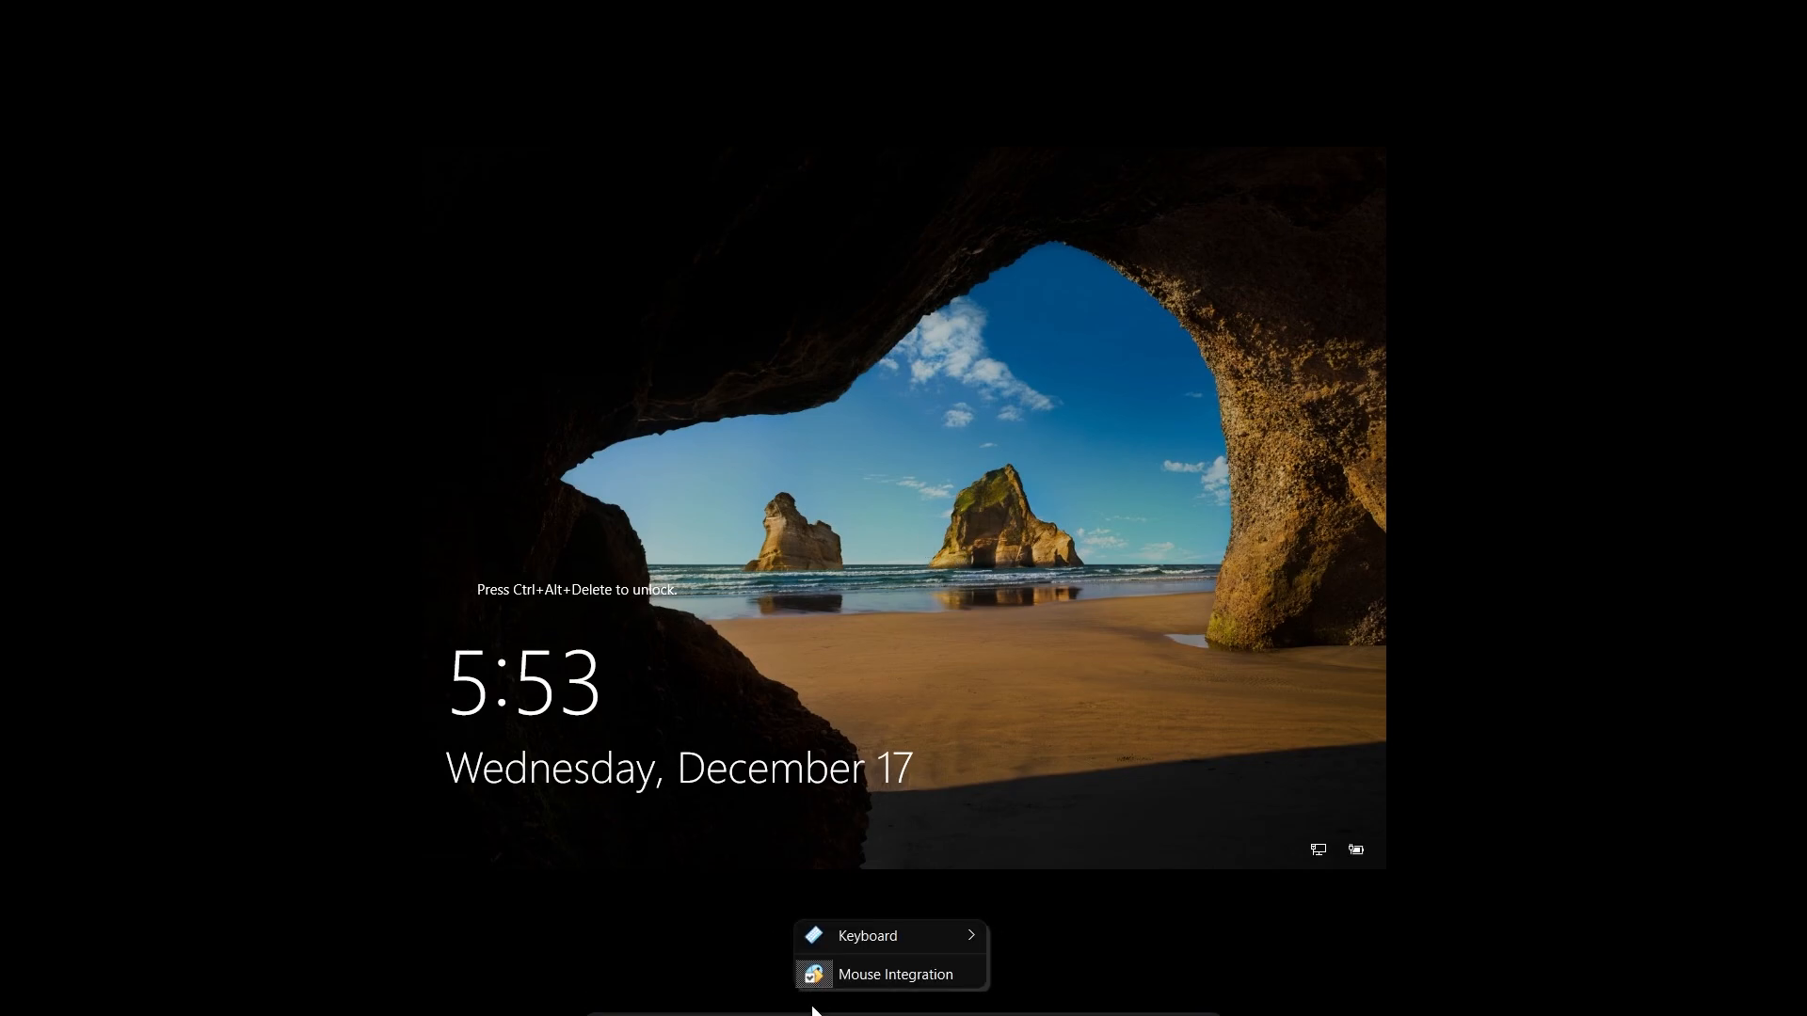
pyautogui.moveTo(911, 936)
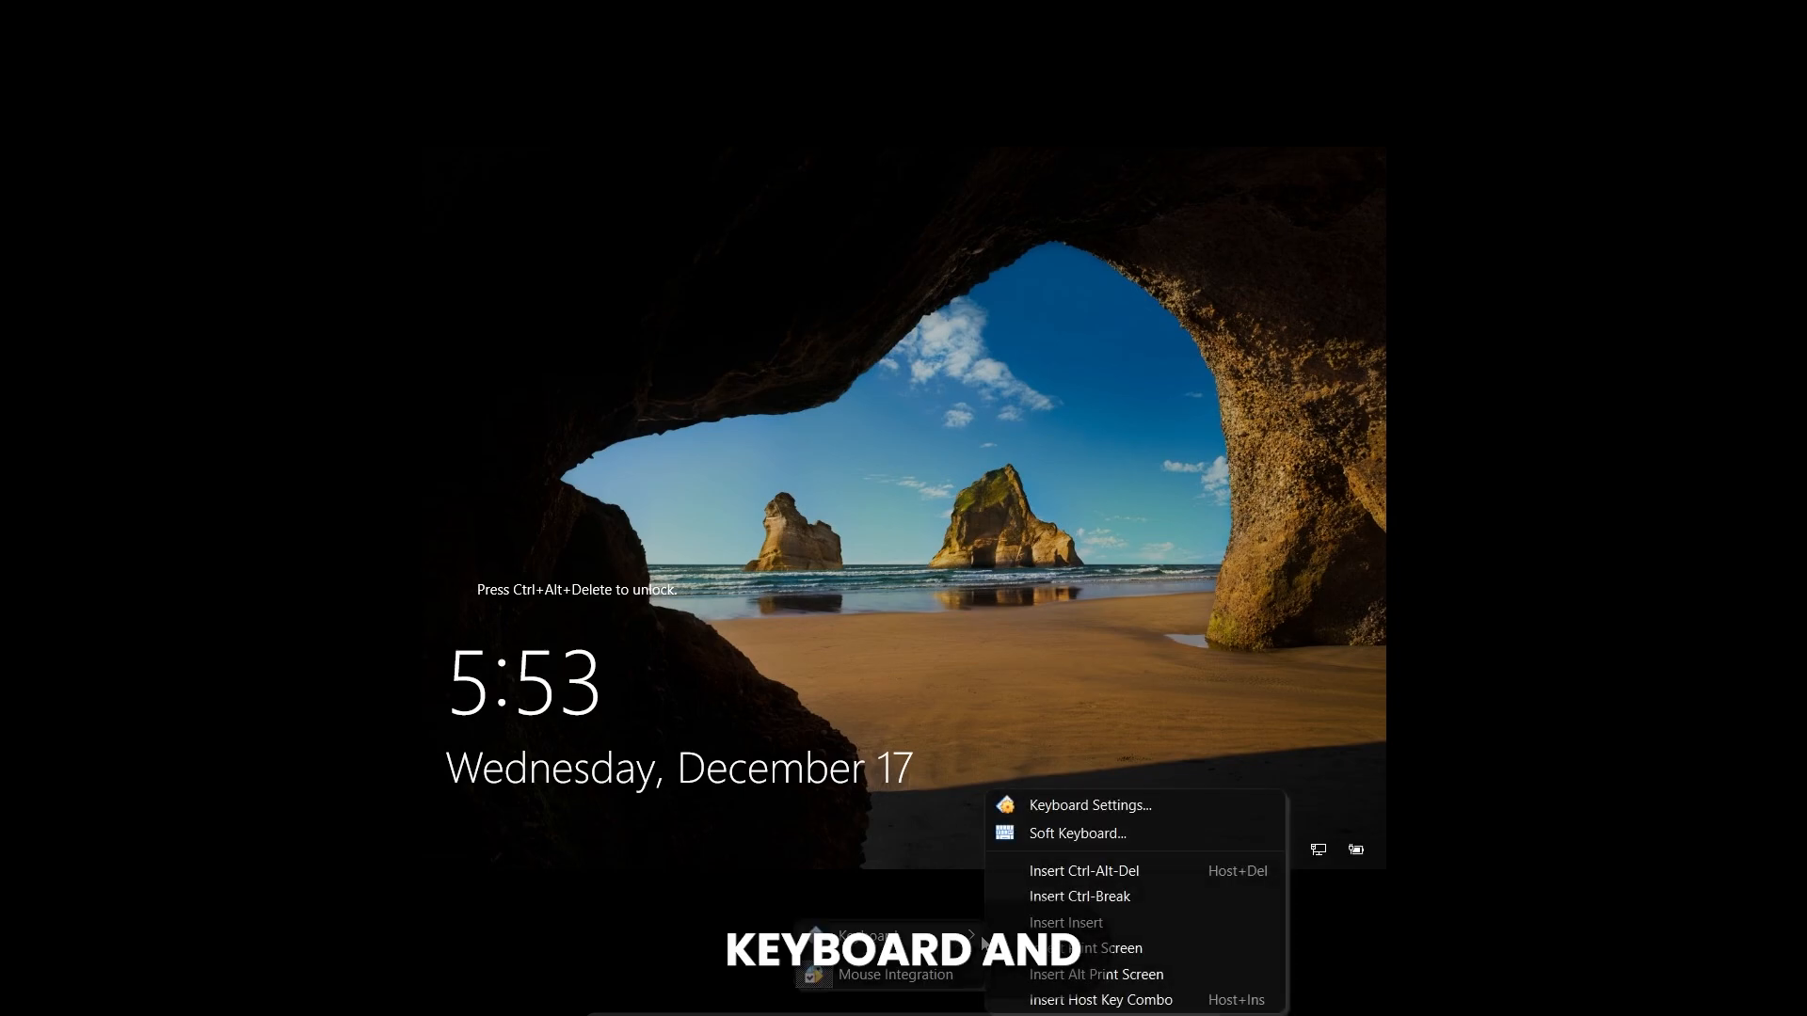
pyautogui.click(1069, 873)
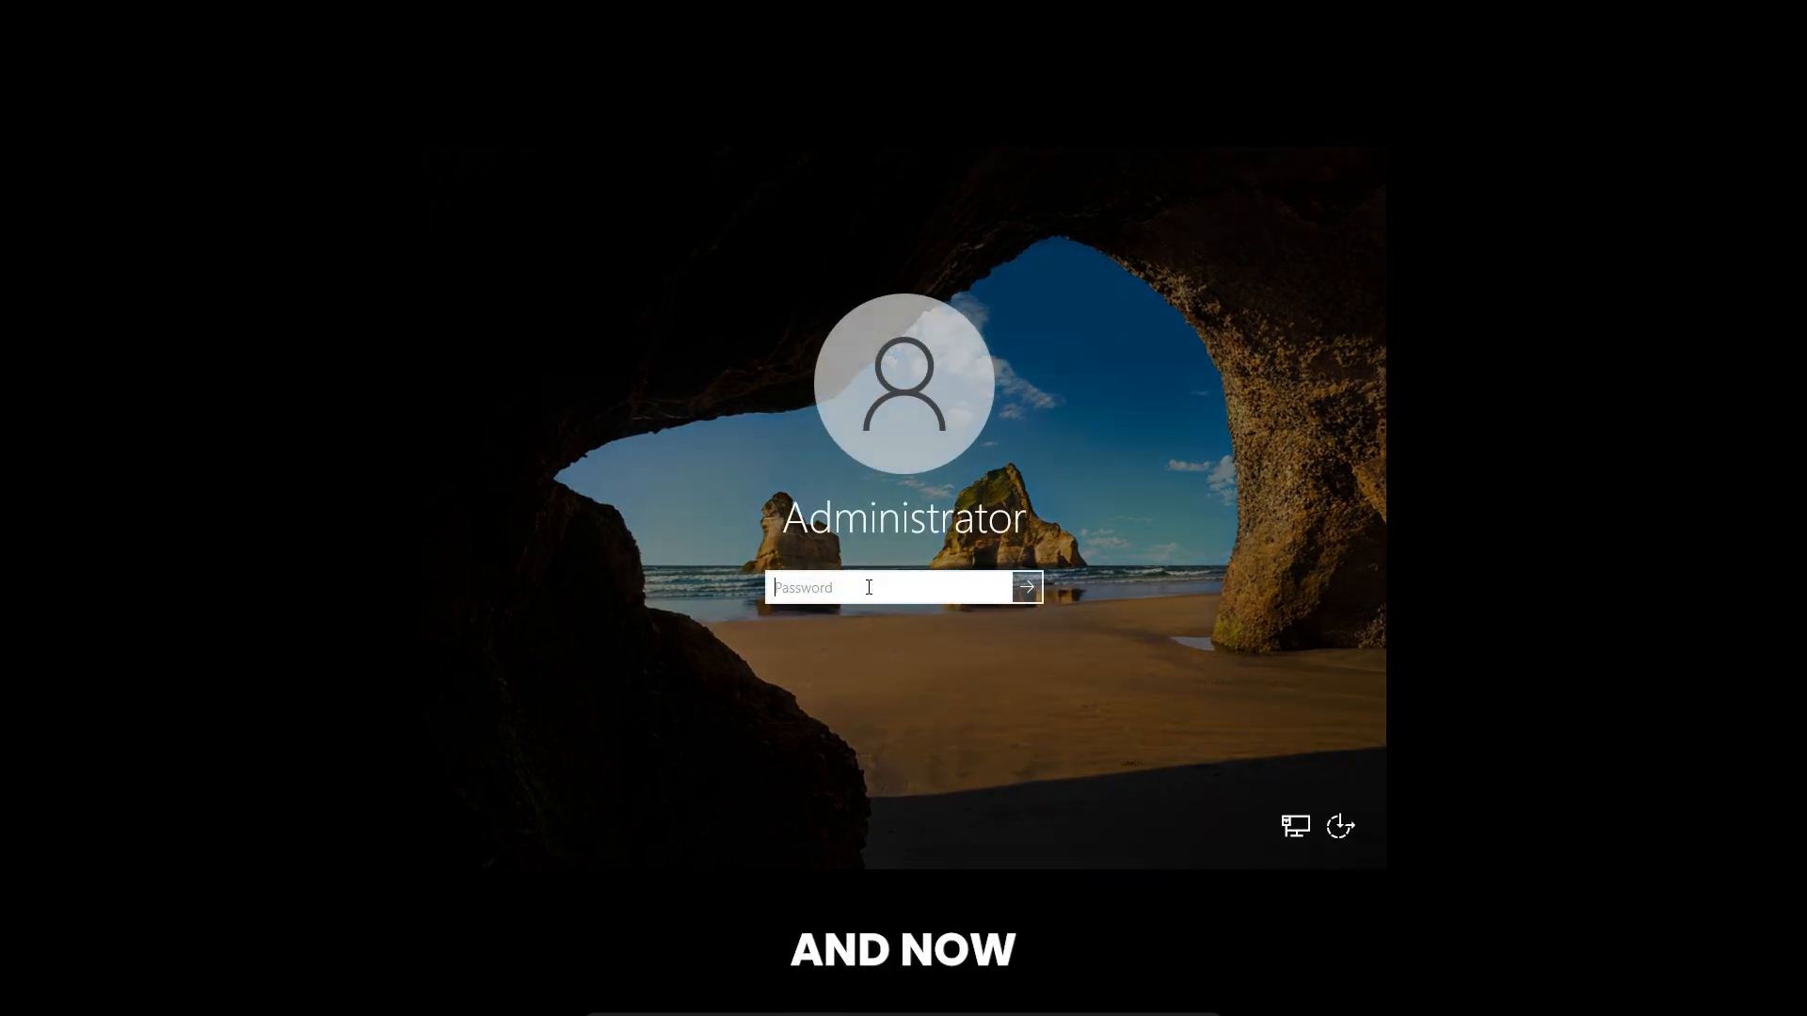
pyautogui.write('••')
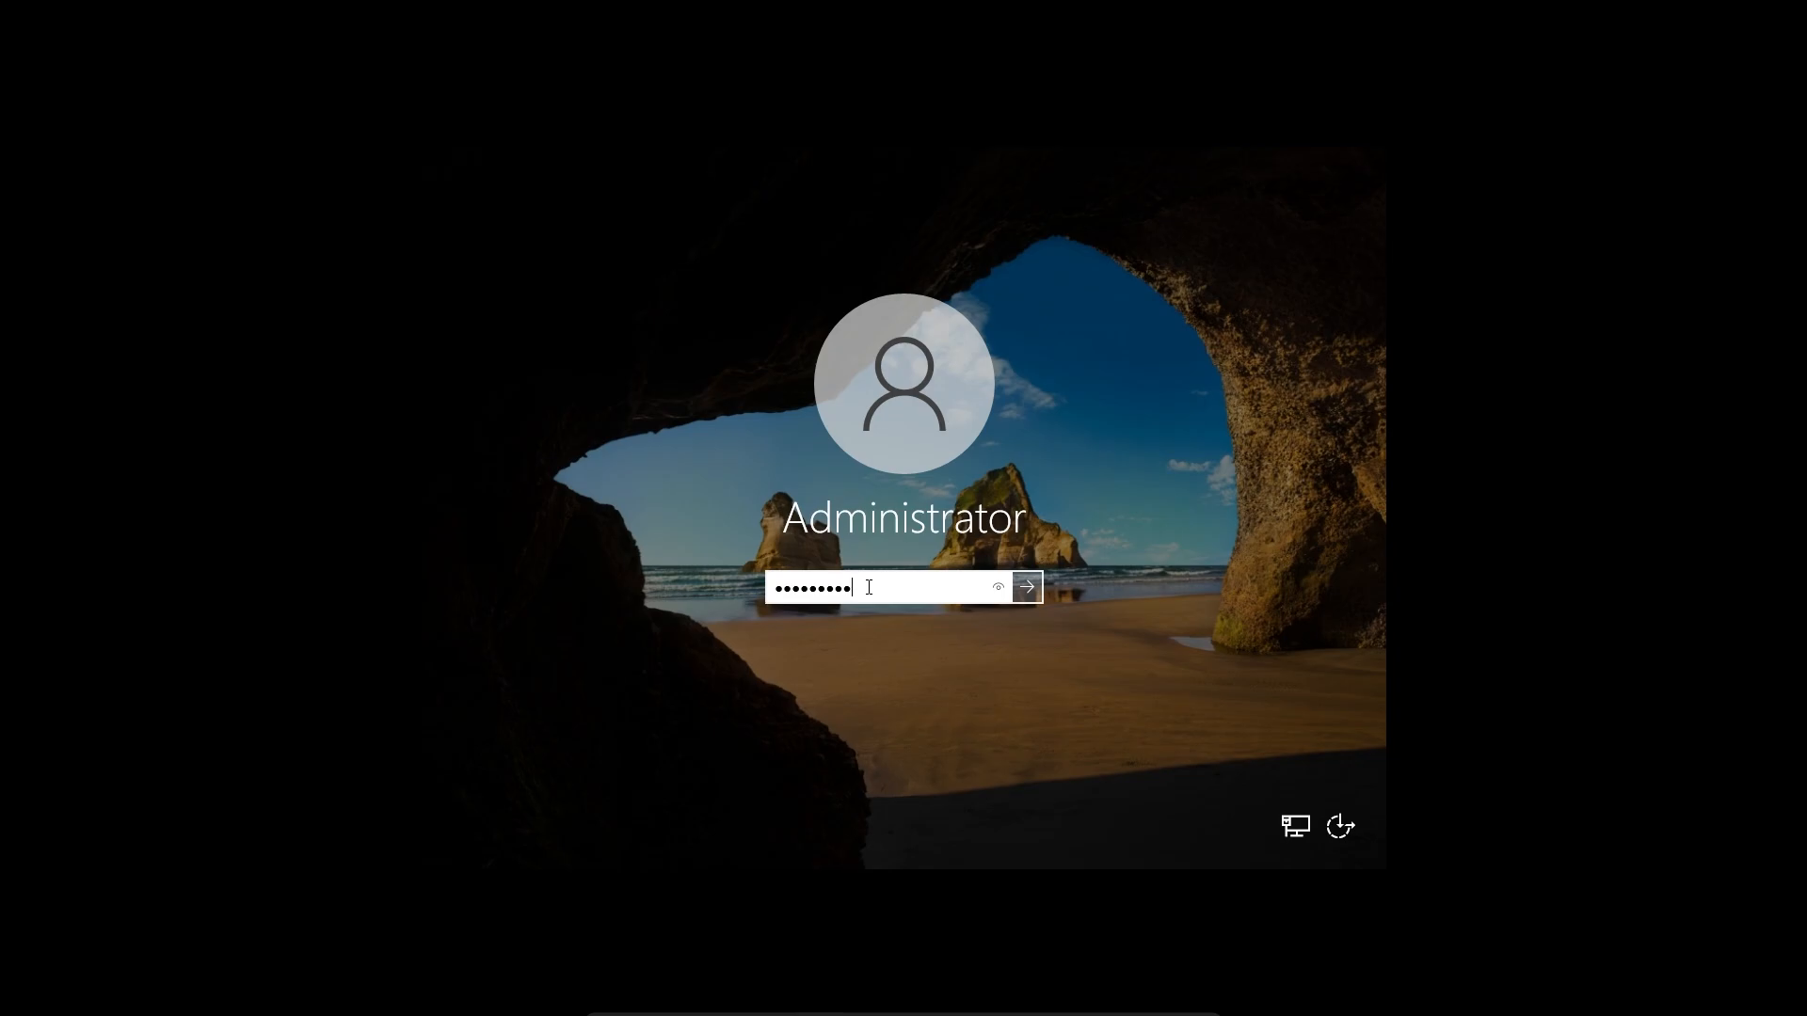
pyautogui.press('Return')
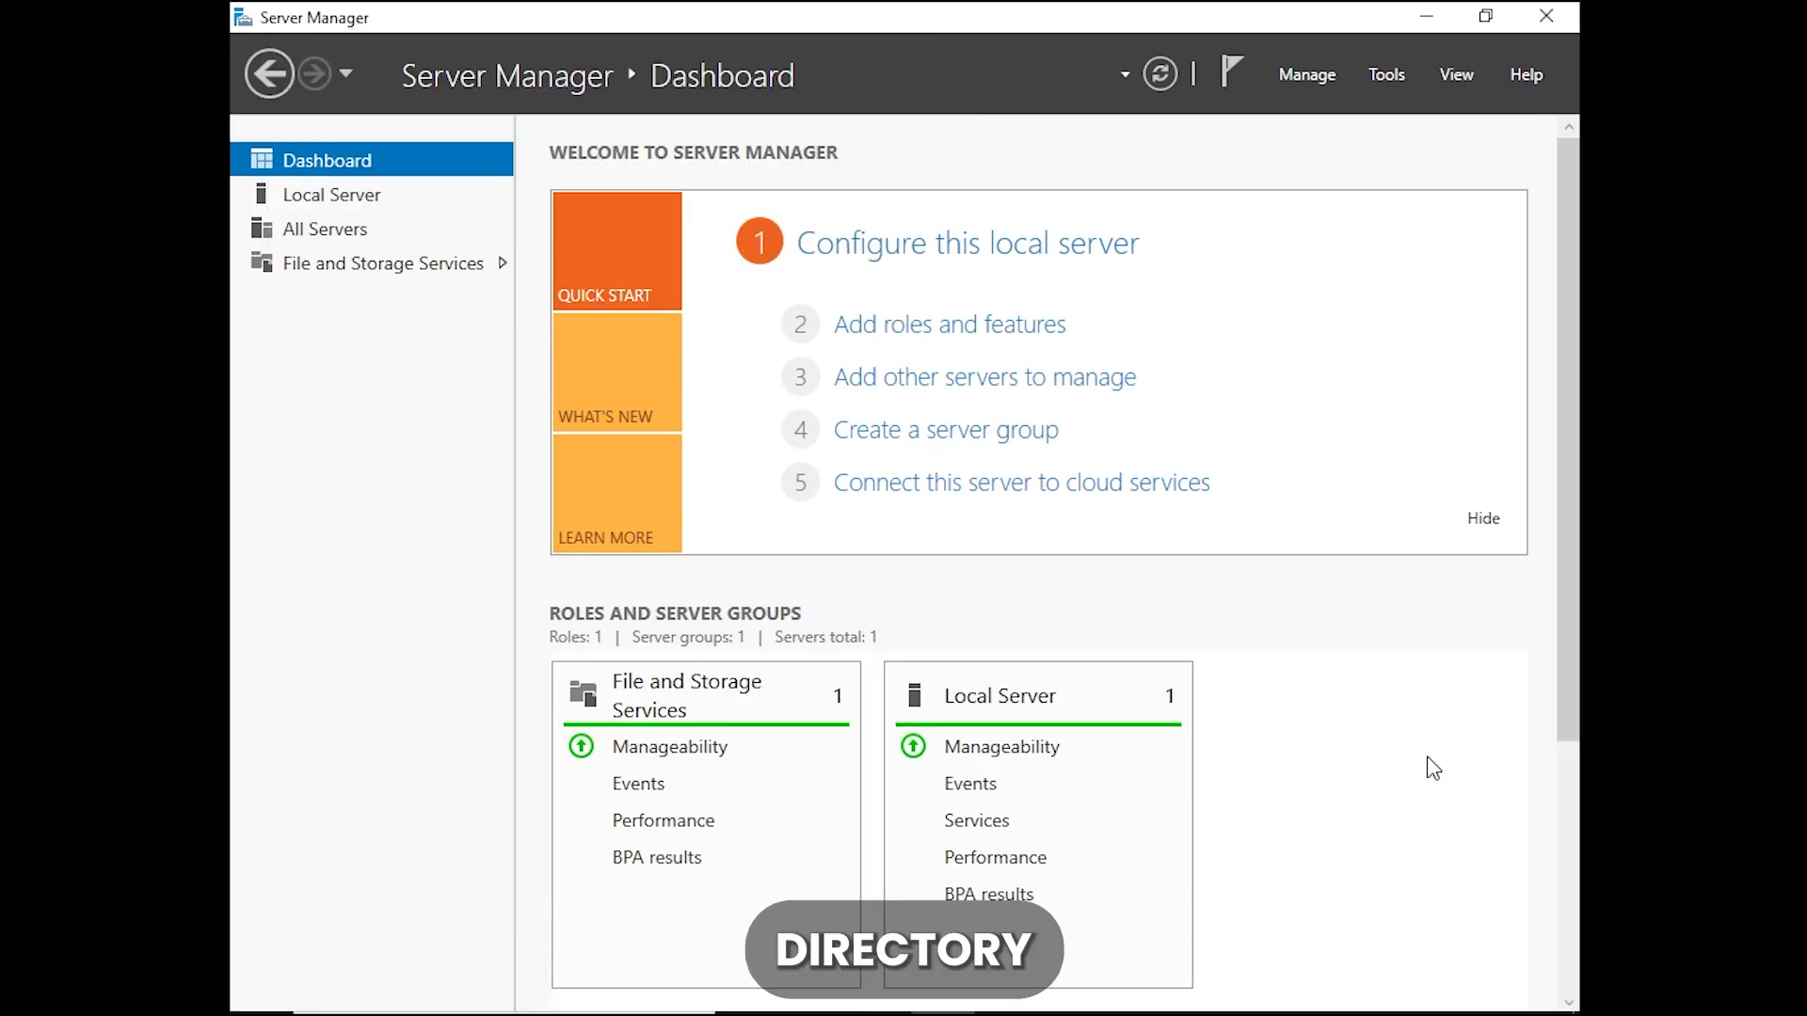
# Start adding roles and features with a role-based or feature-based installation on the server WIN-342HBP6B5UT from the server pool
pyautogui.click(1308, 76)
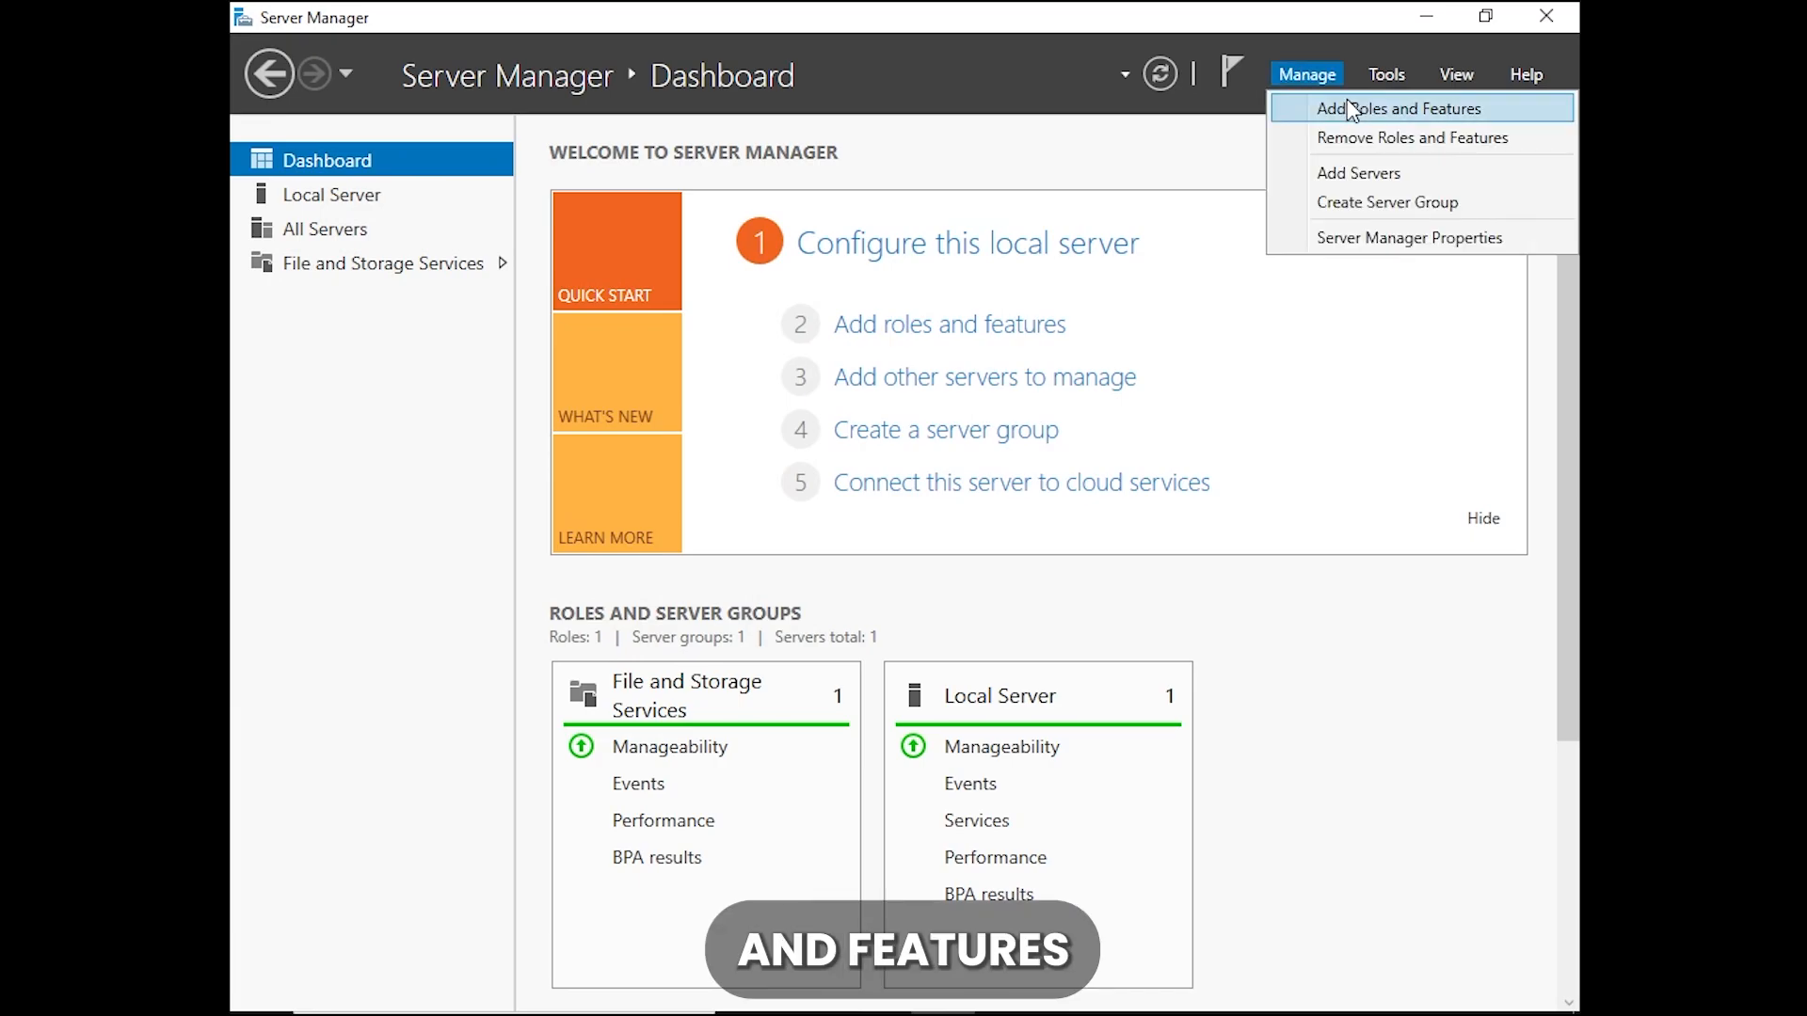
pyautogui.click(1352, 110)
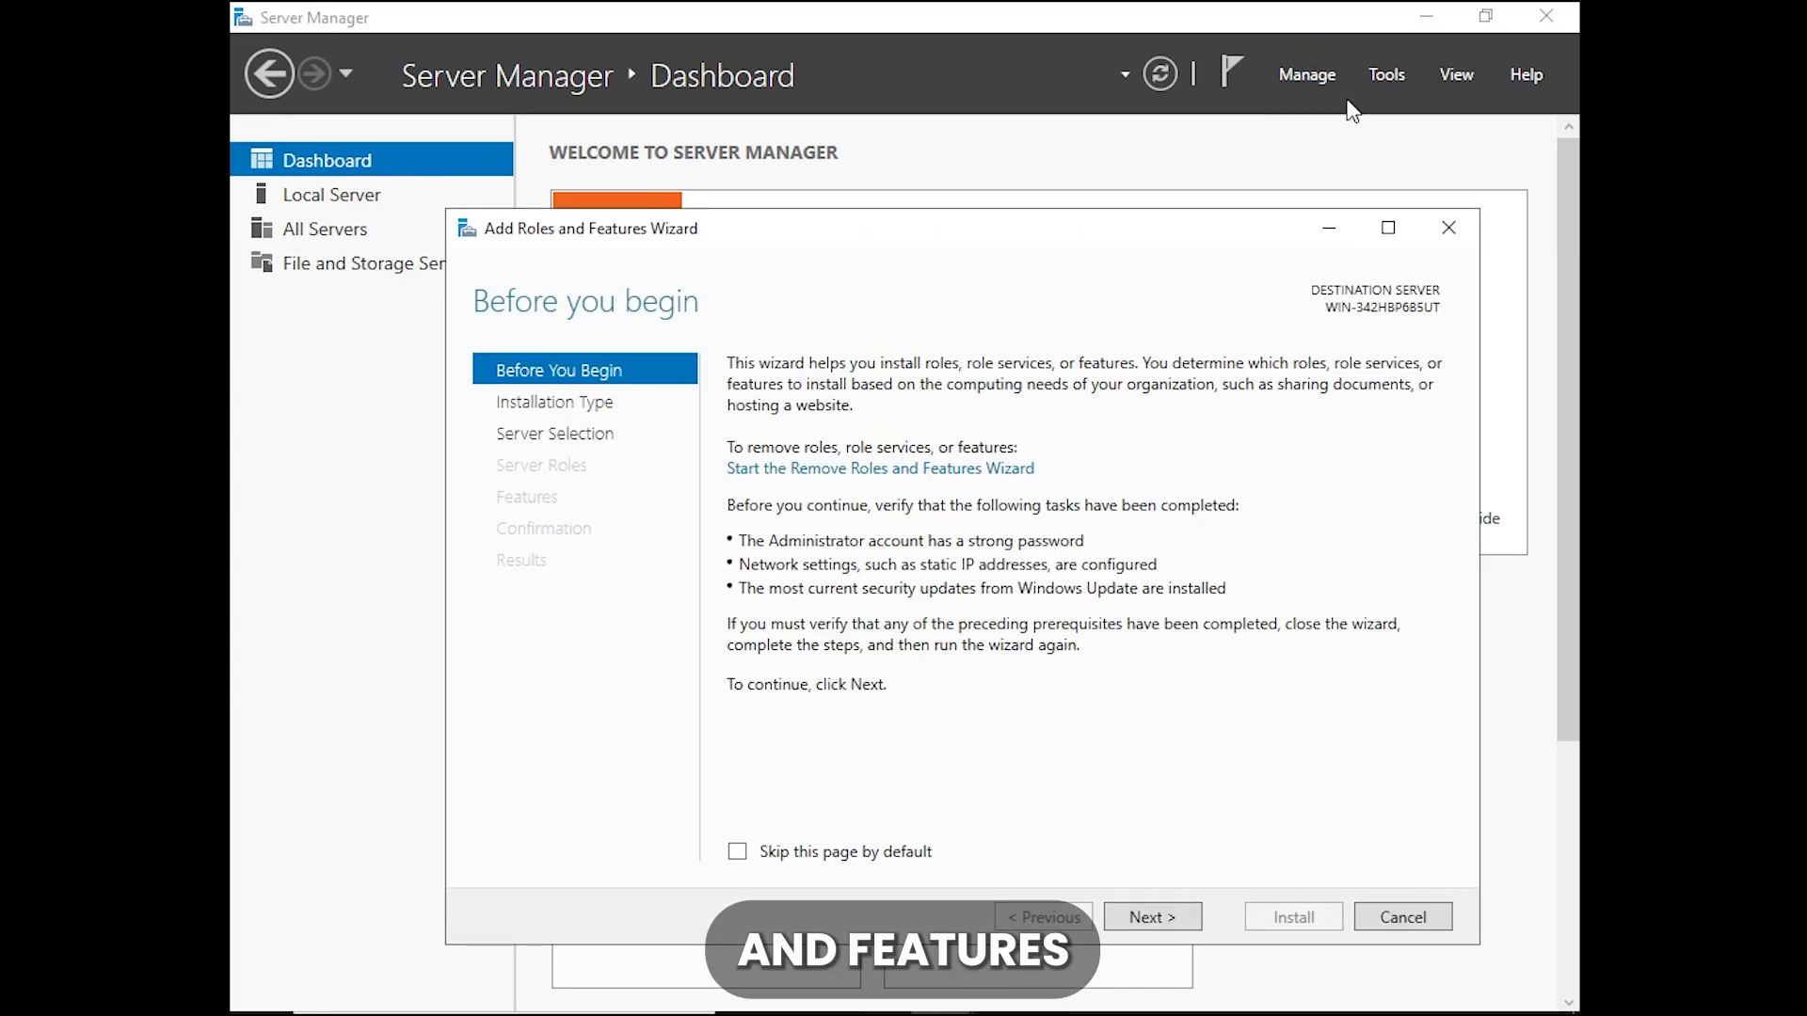
pyautogui.click(1159, 913)
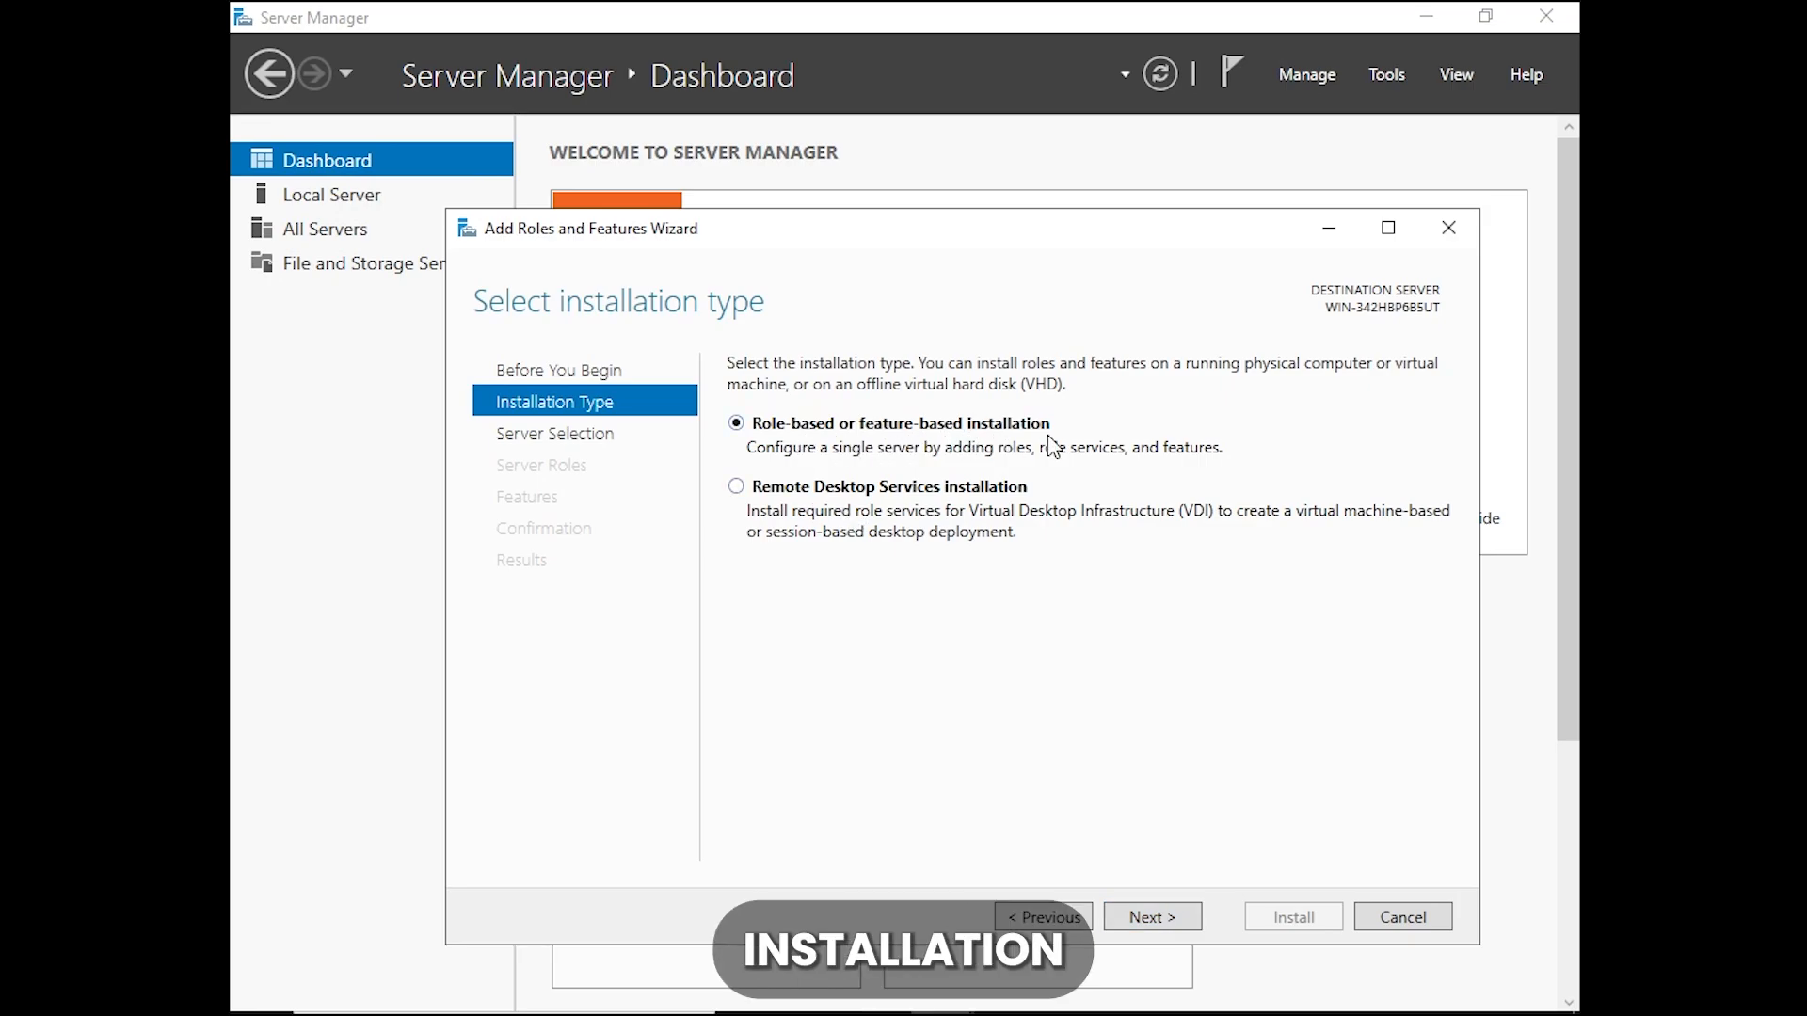
pyautogui.click(1154, 917)
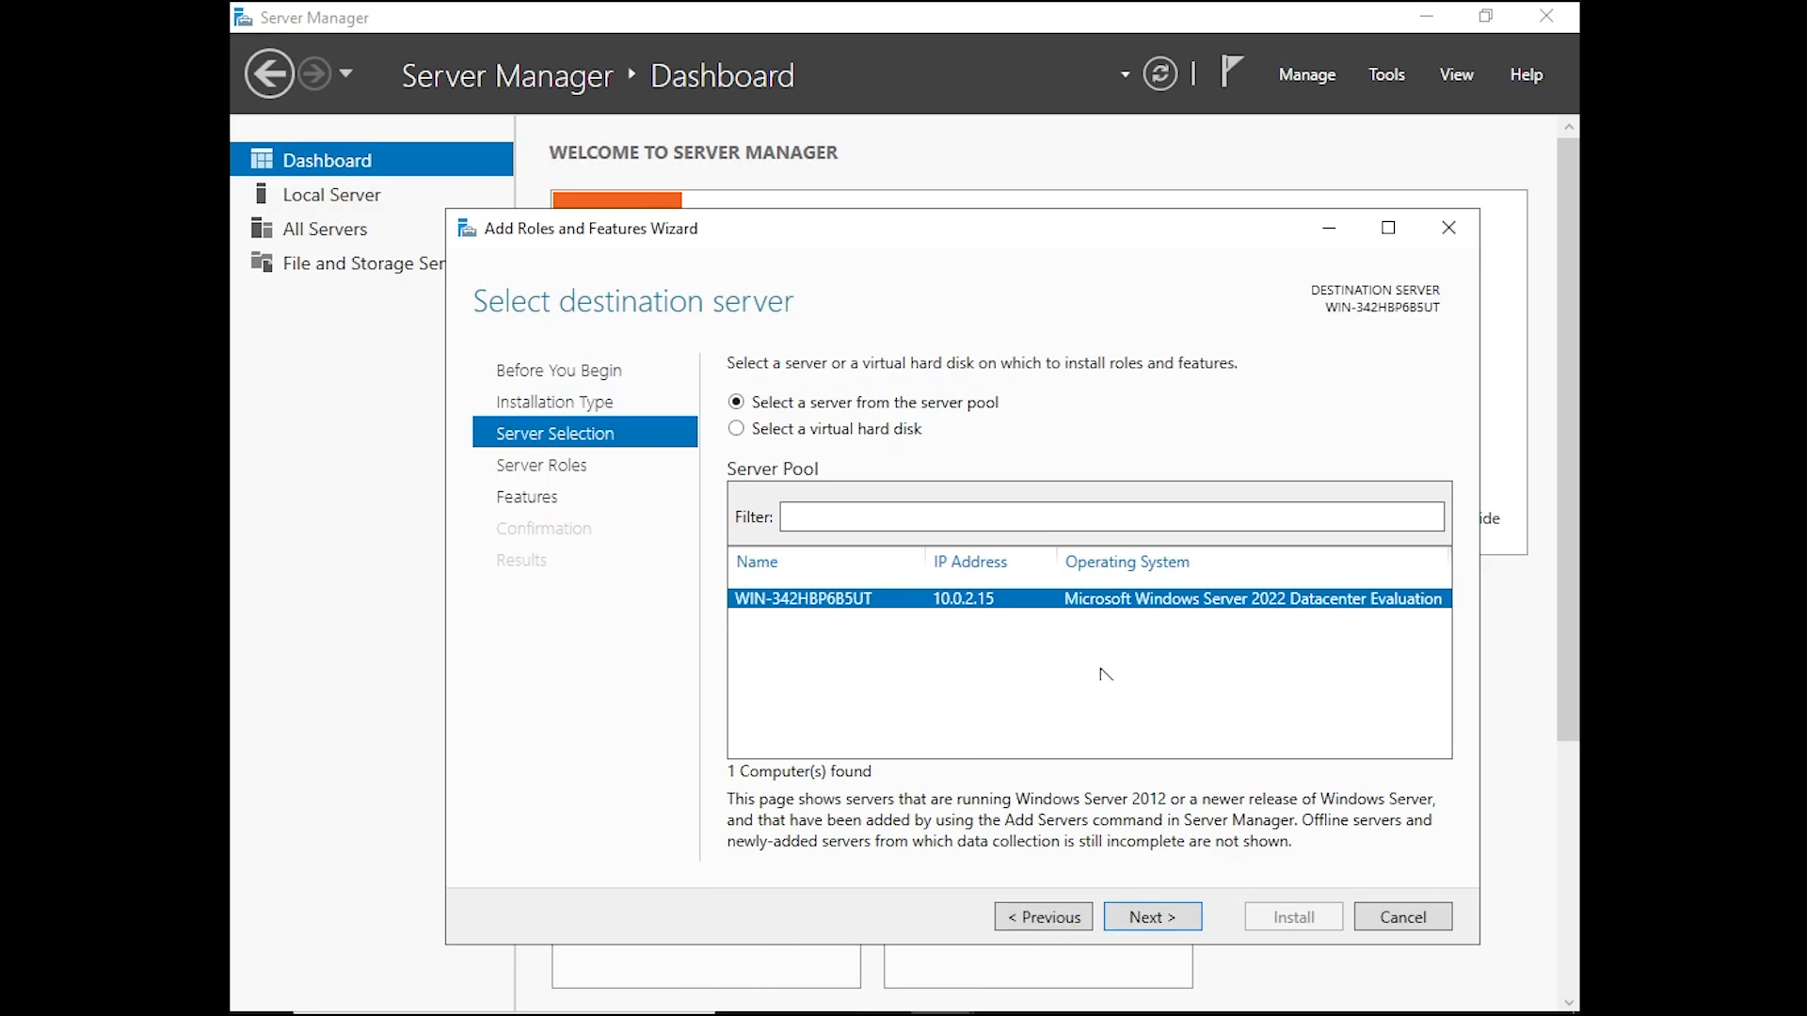
pyautogui.click(1176, 919)
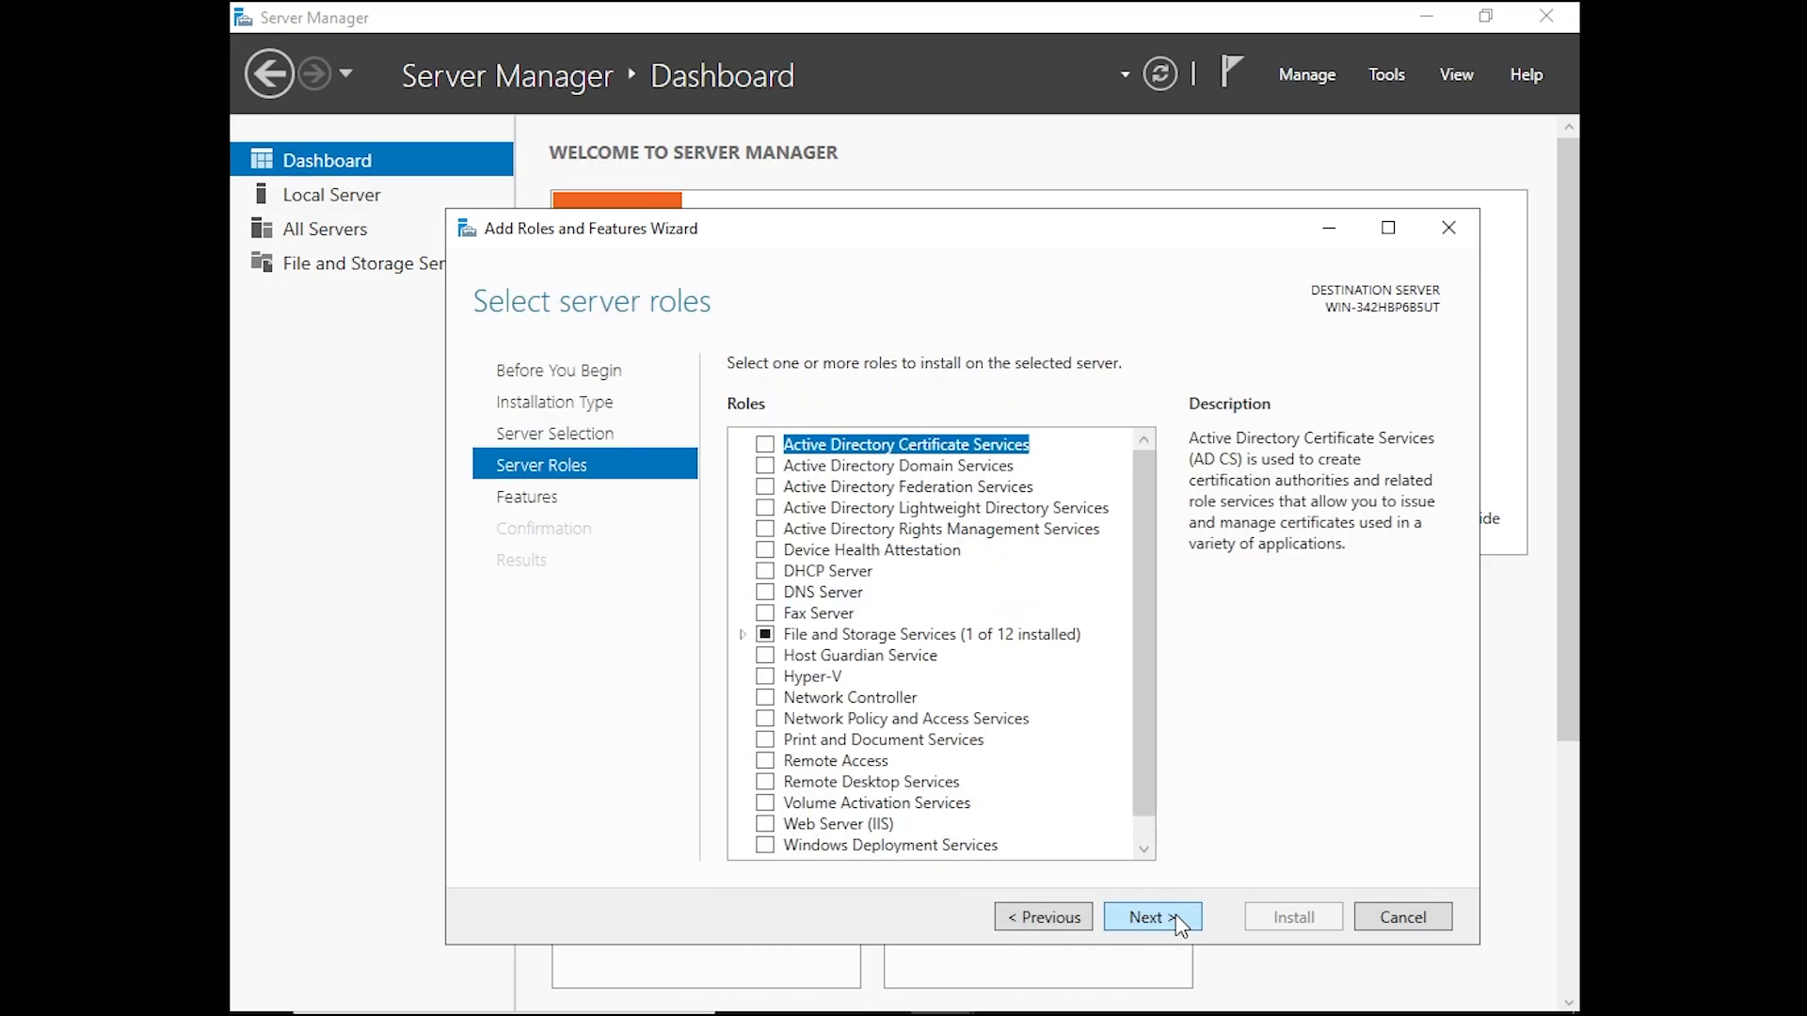
# Select the Active Directory Domain Services role with its required features, keep the default features, and install it
pyautogui.click(765, 466)
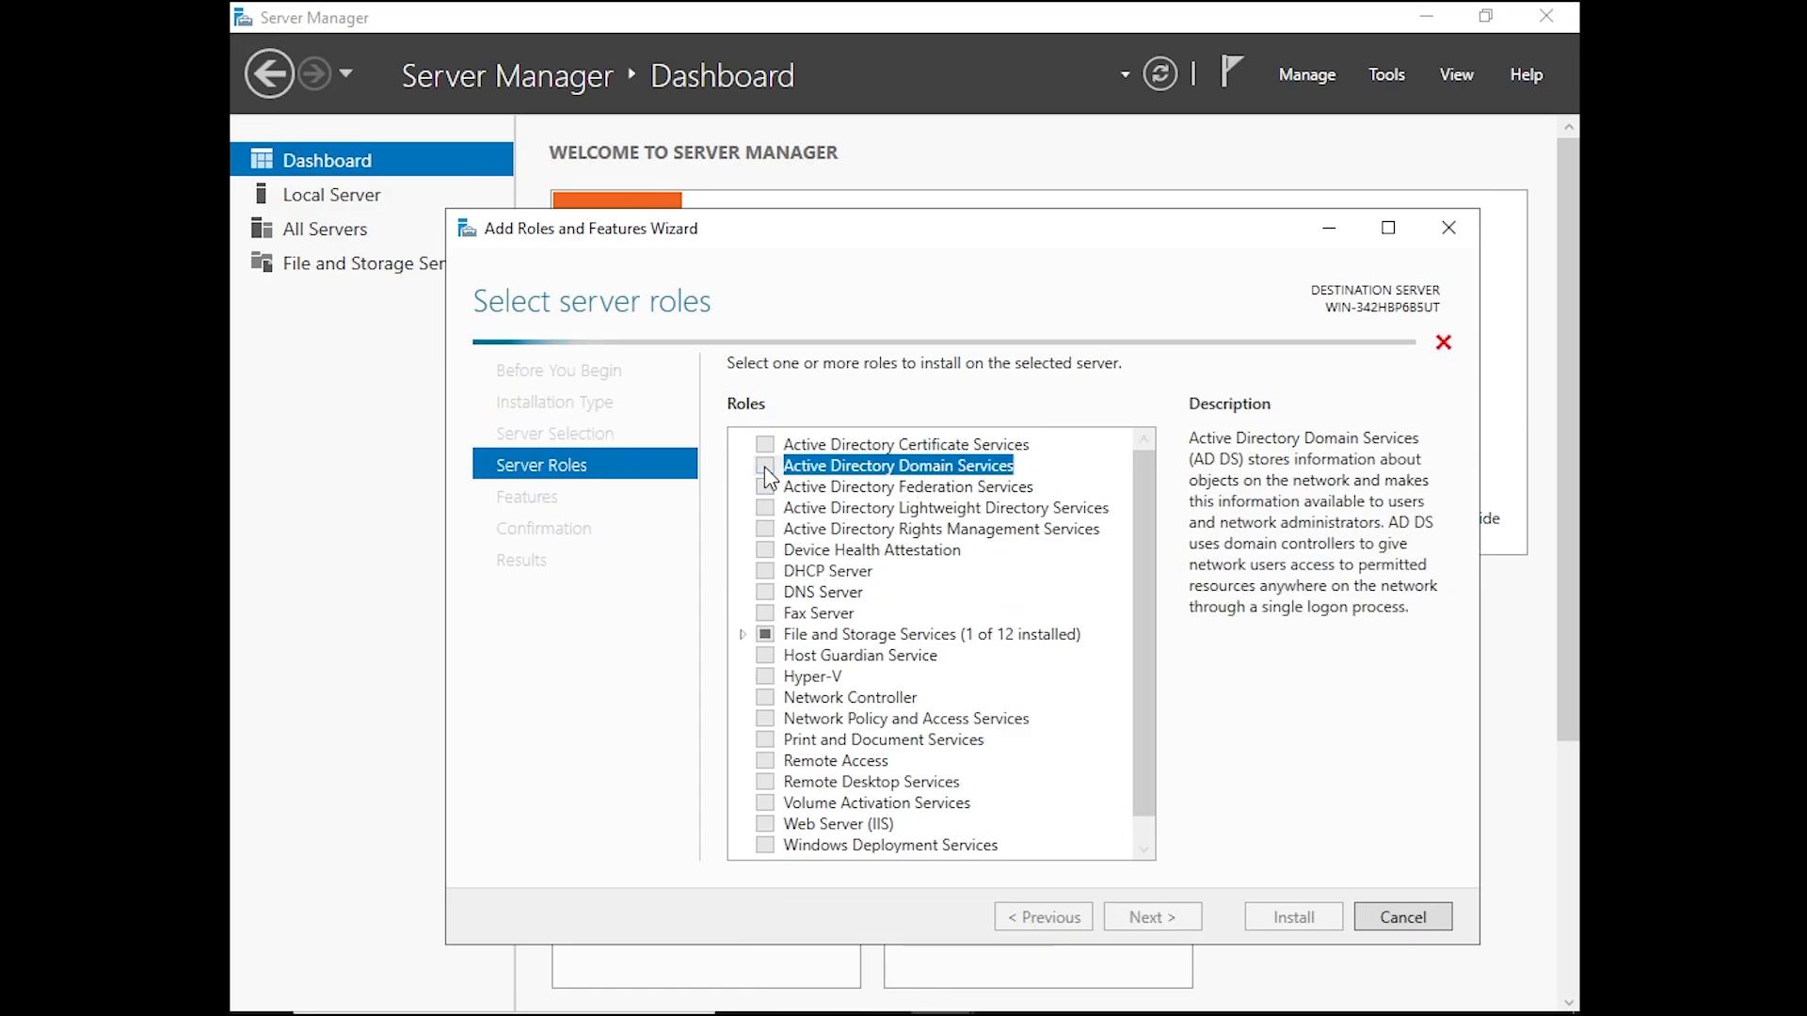
pyautogui.click(1043, 813)
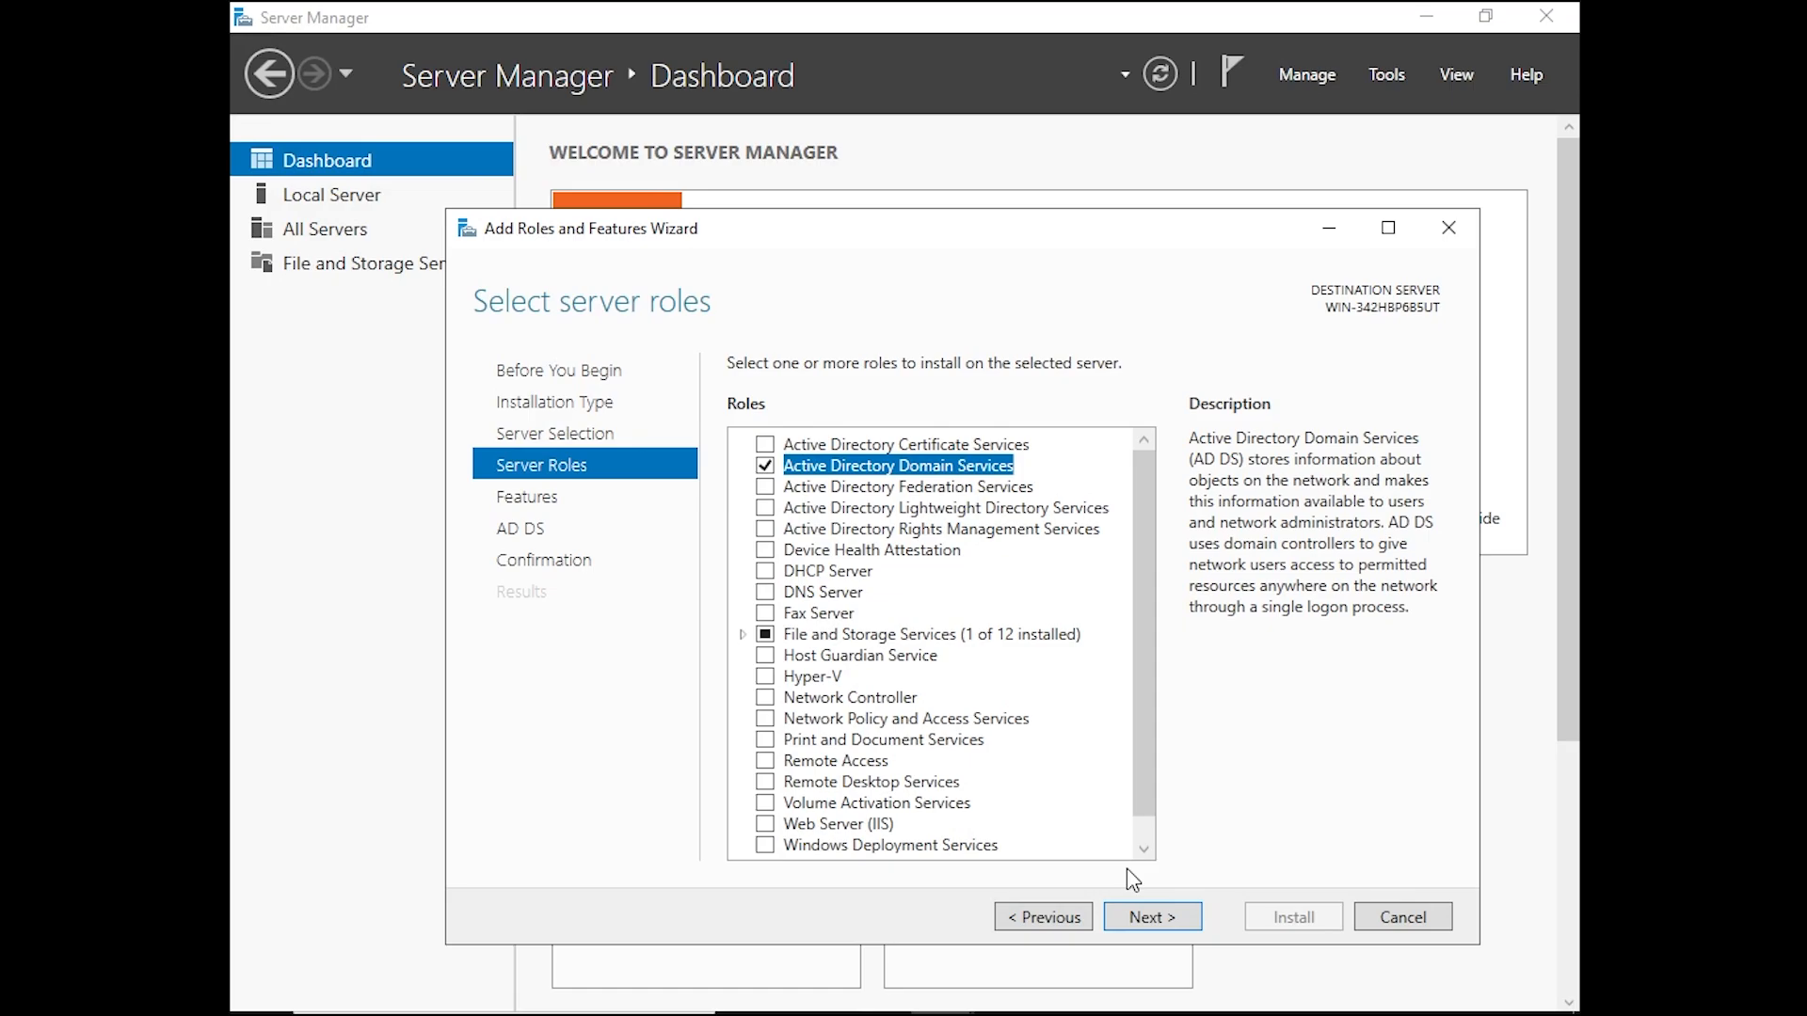
pyautogui.click(1152, 918)
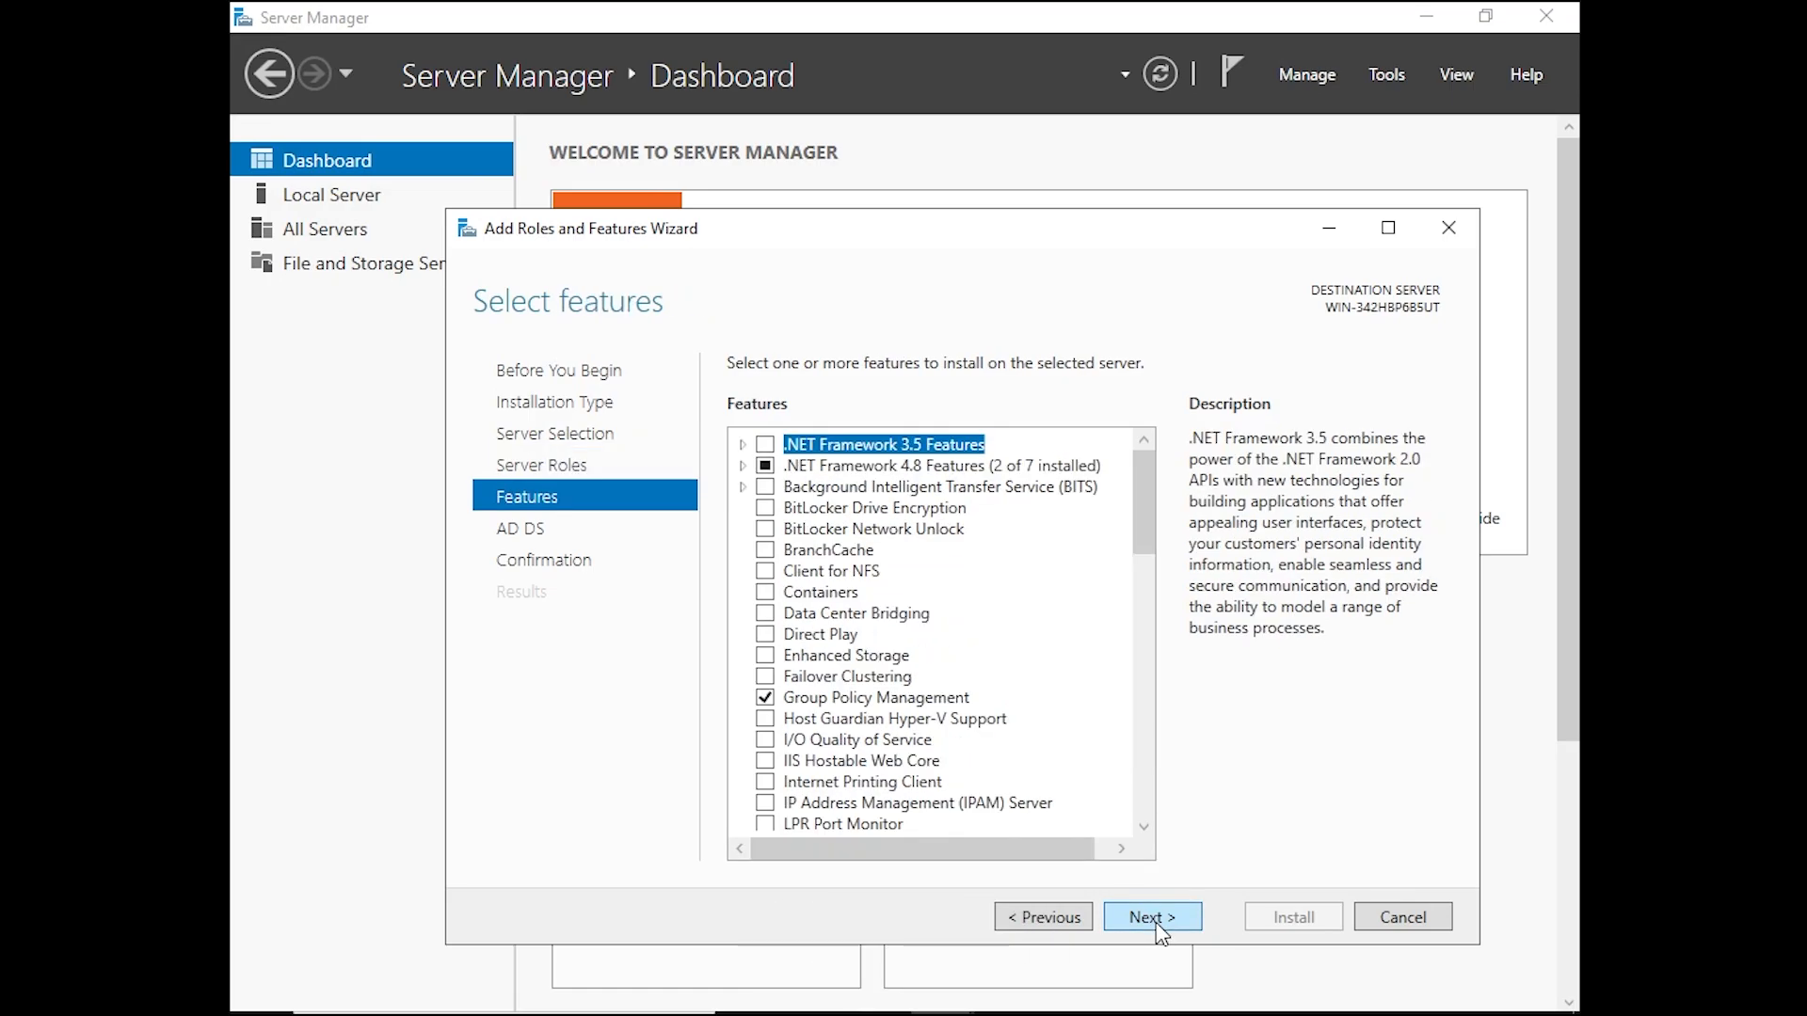
pyautogui.click(1152, 918)
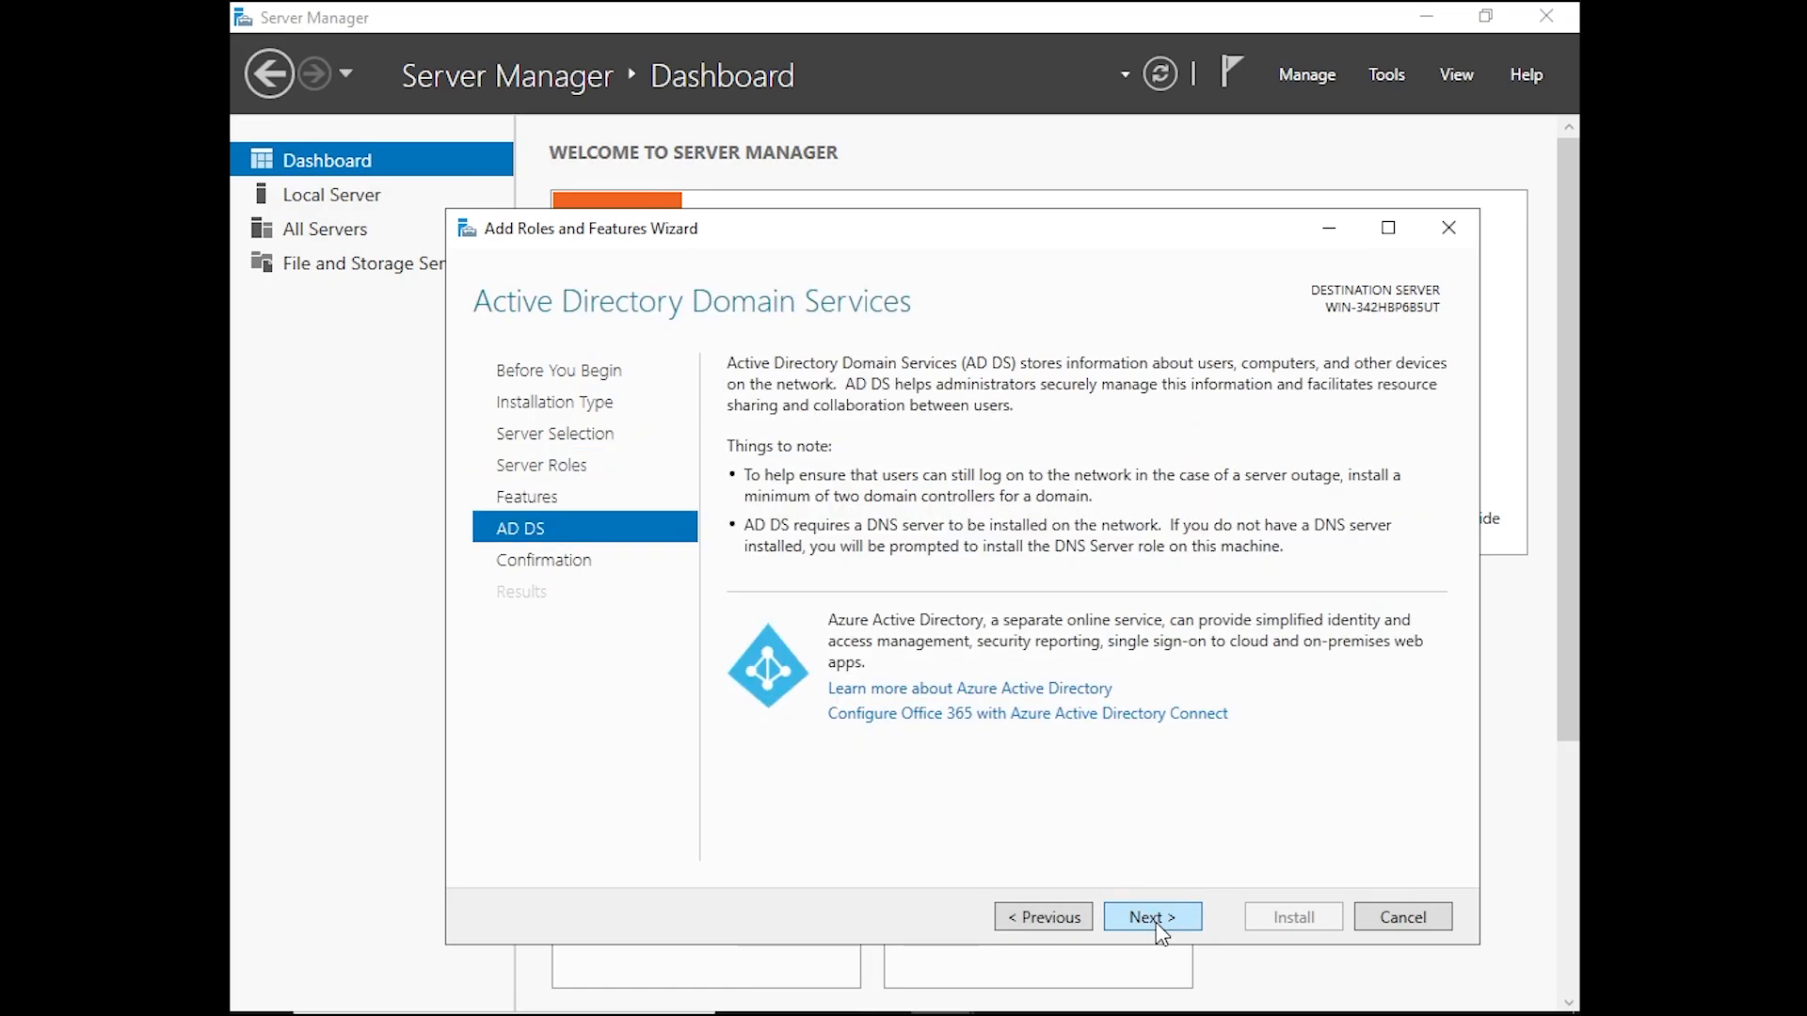
pyautogui.click(1156, 919)
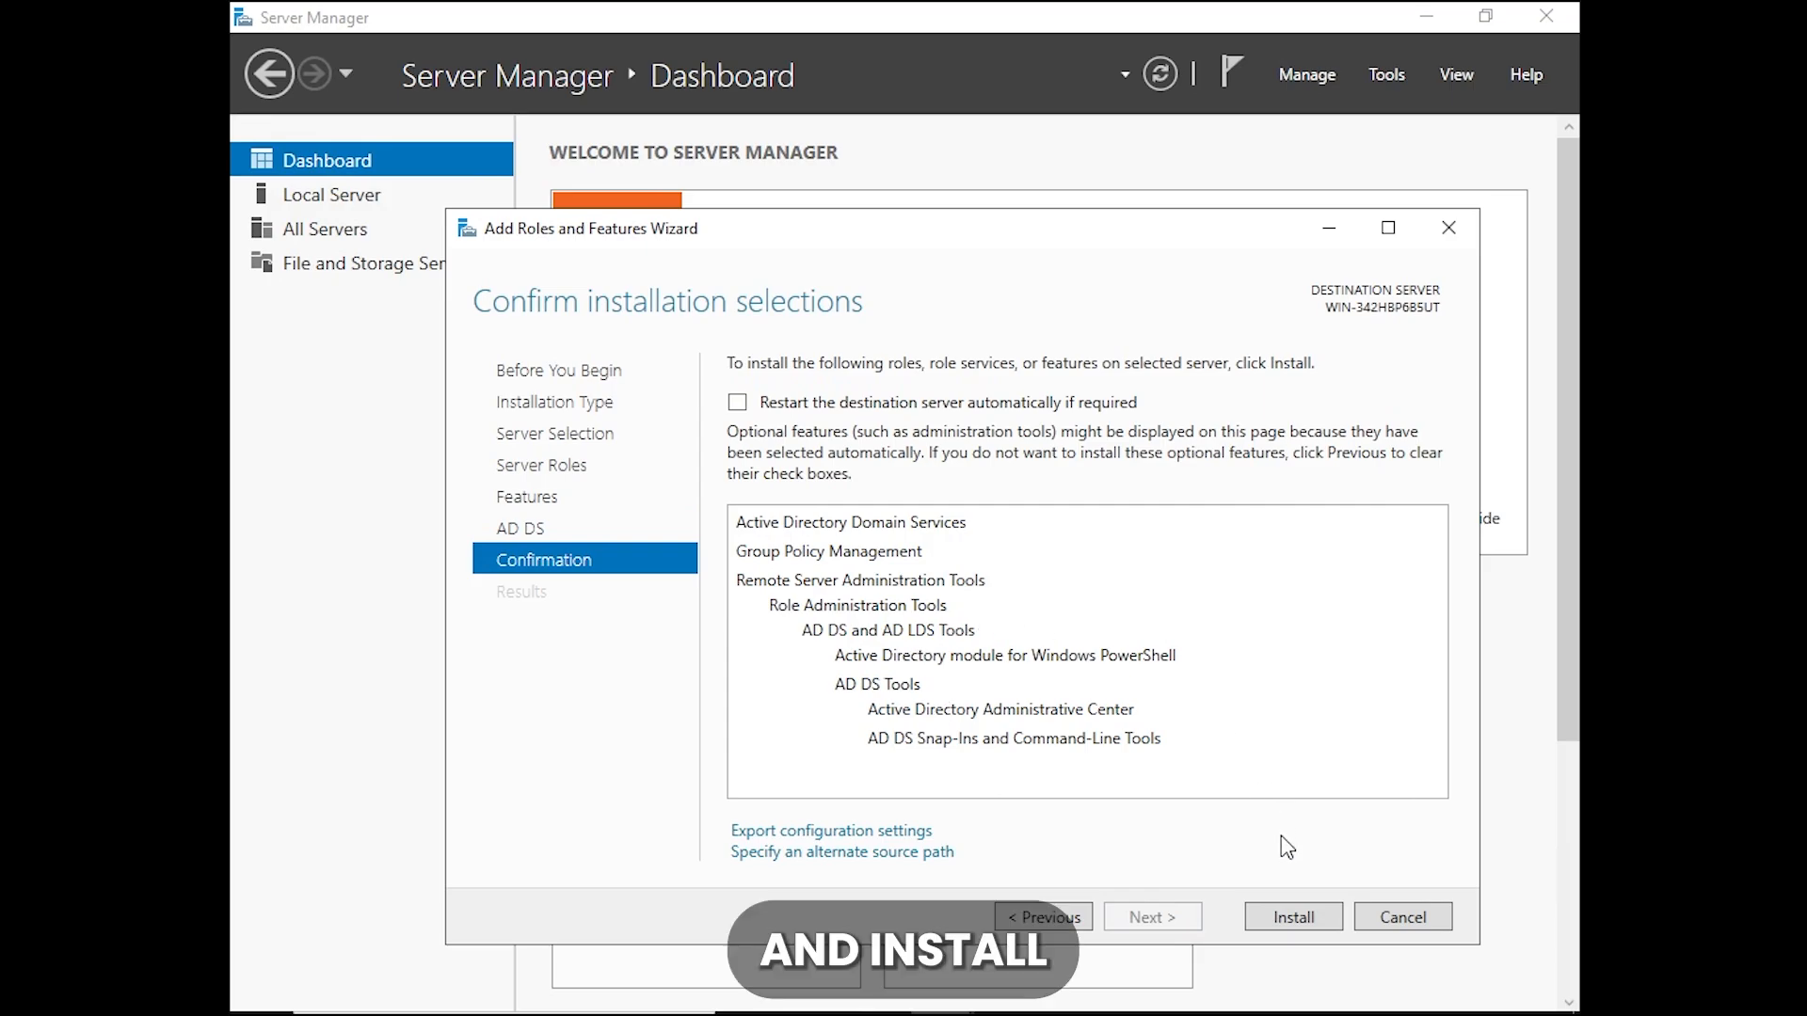
pyautogui.click(1294, 918)
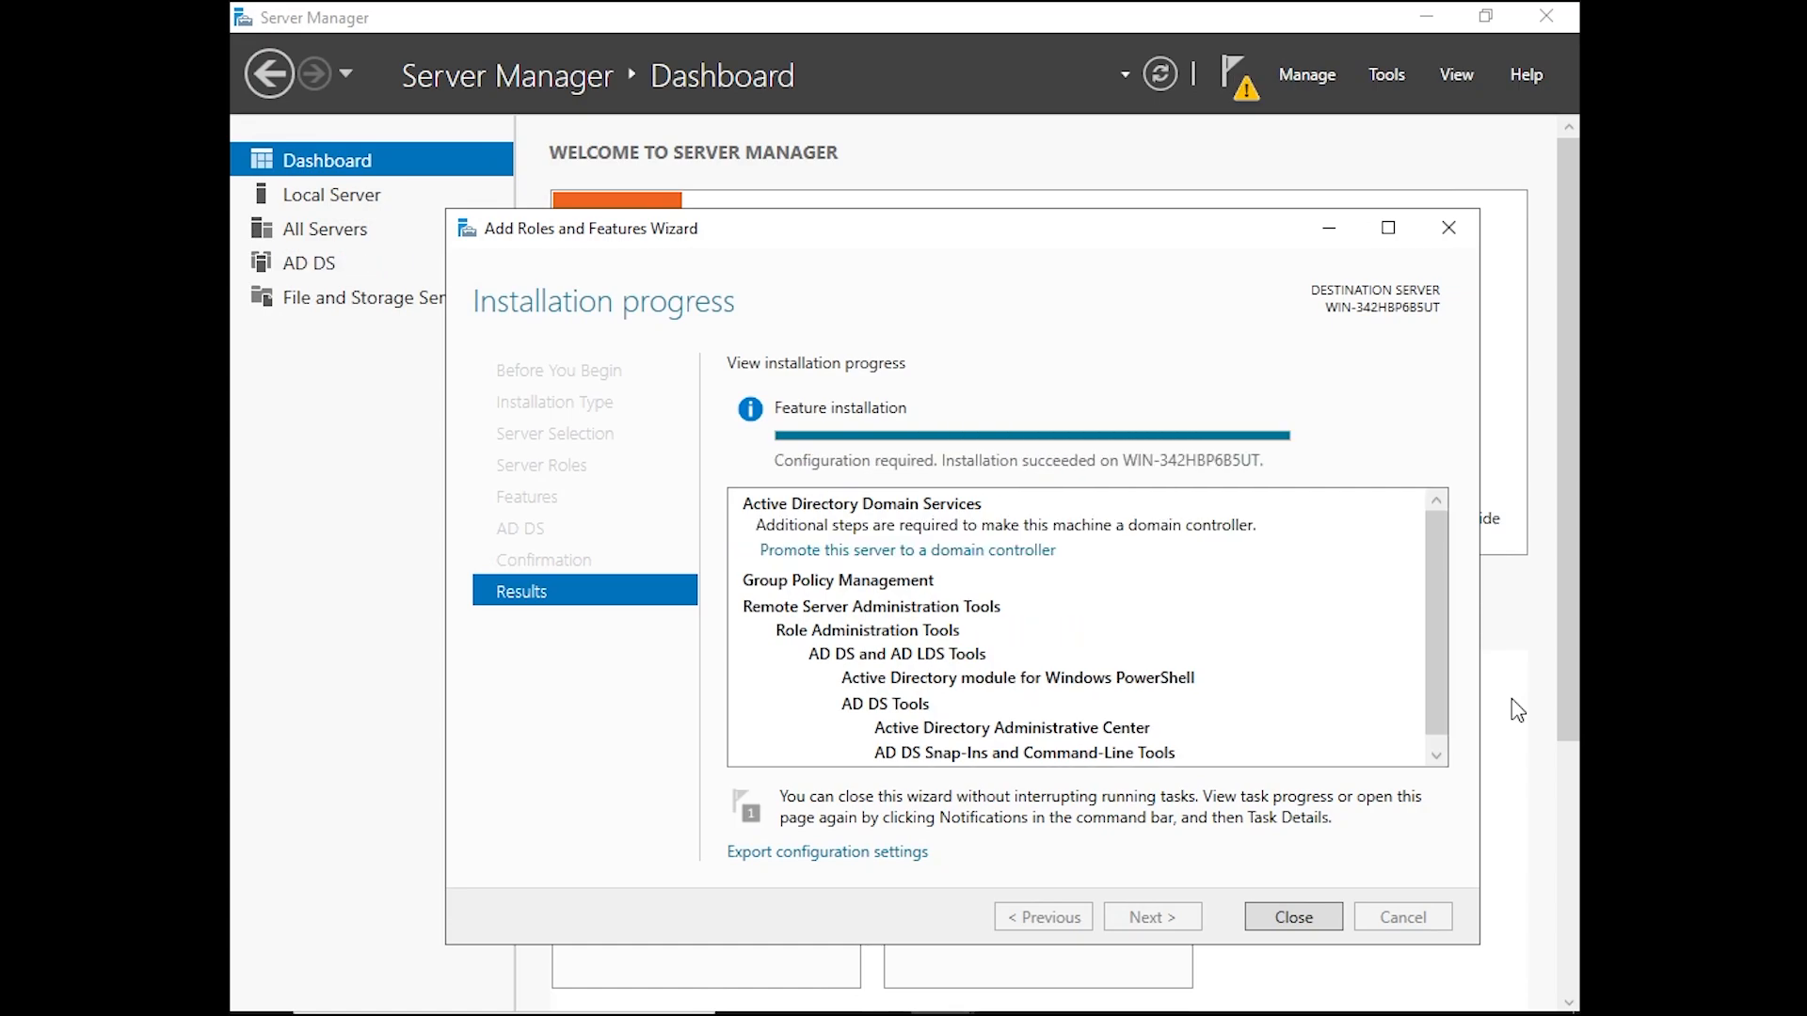
# Start promoting this server to a domain controller in a new forest with the root domain name ad.domain.com
pyautogui.click(1008, 554)
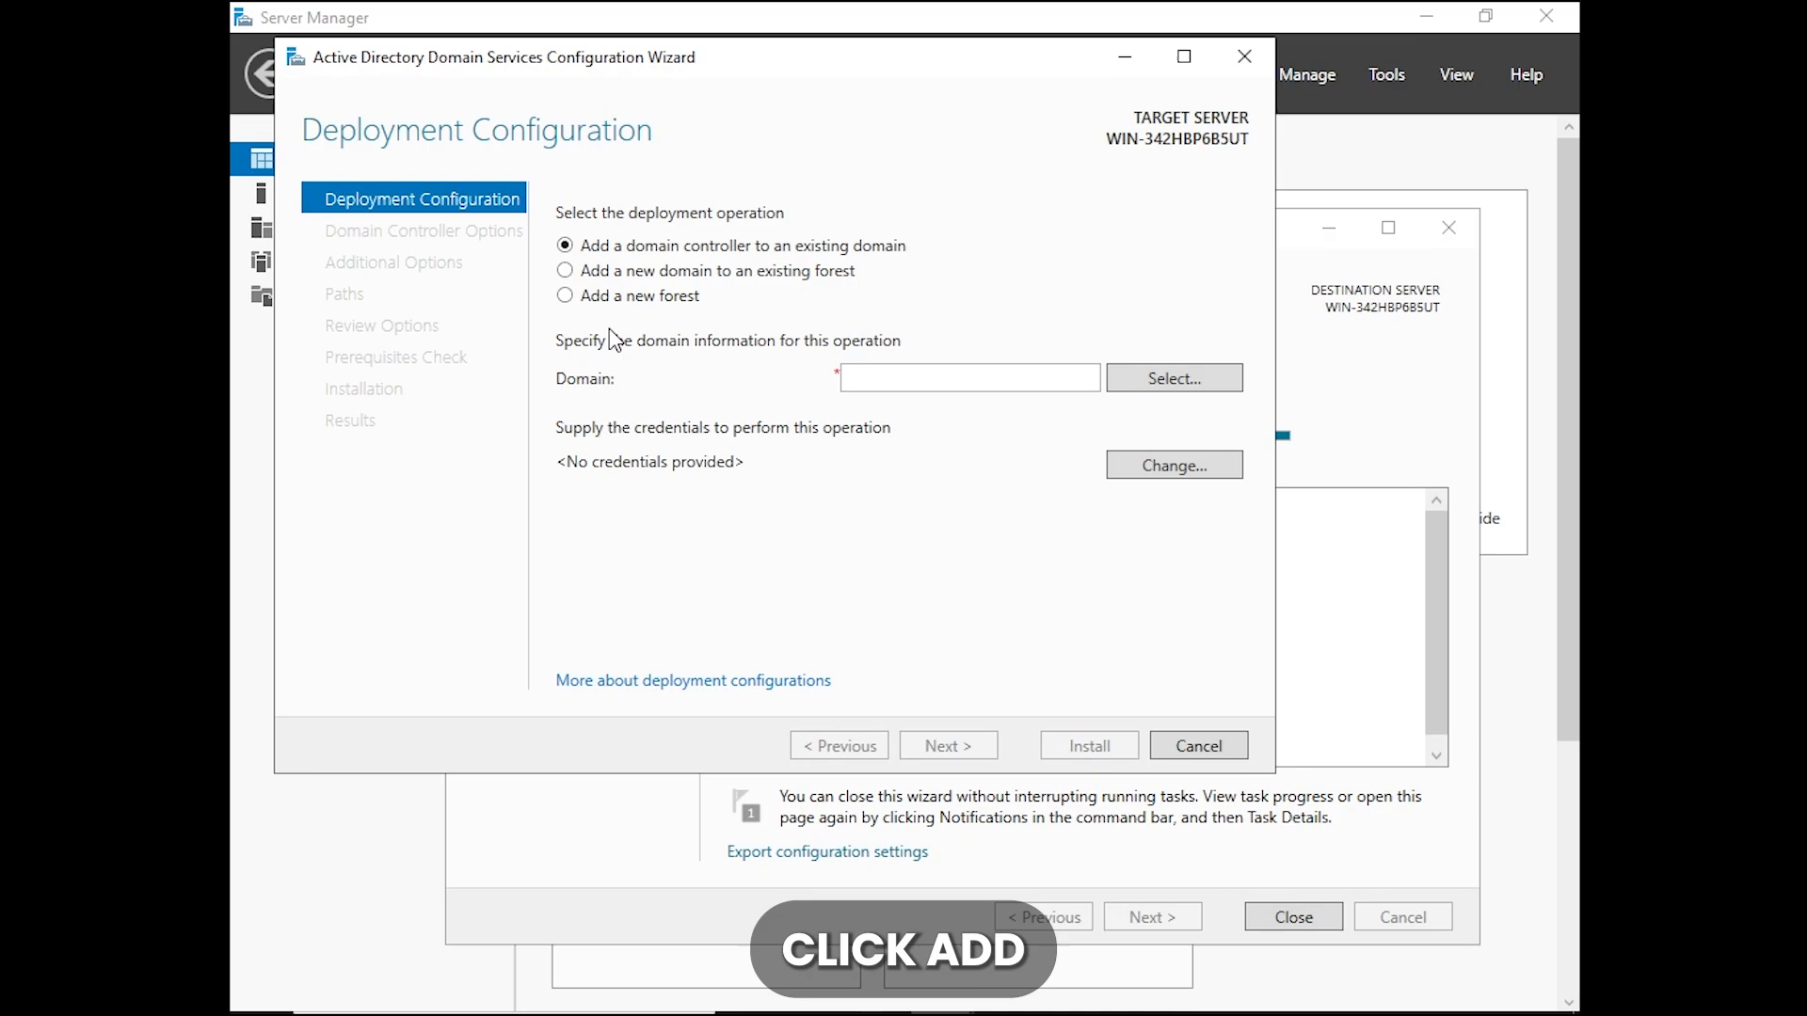
pyautogui.click(565, 297)
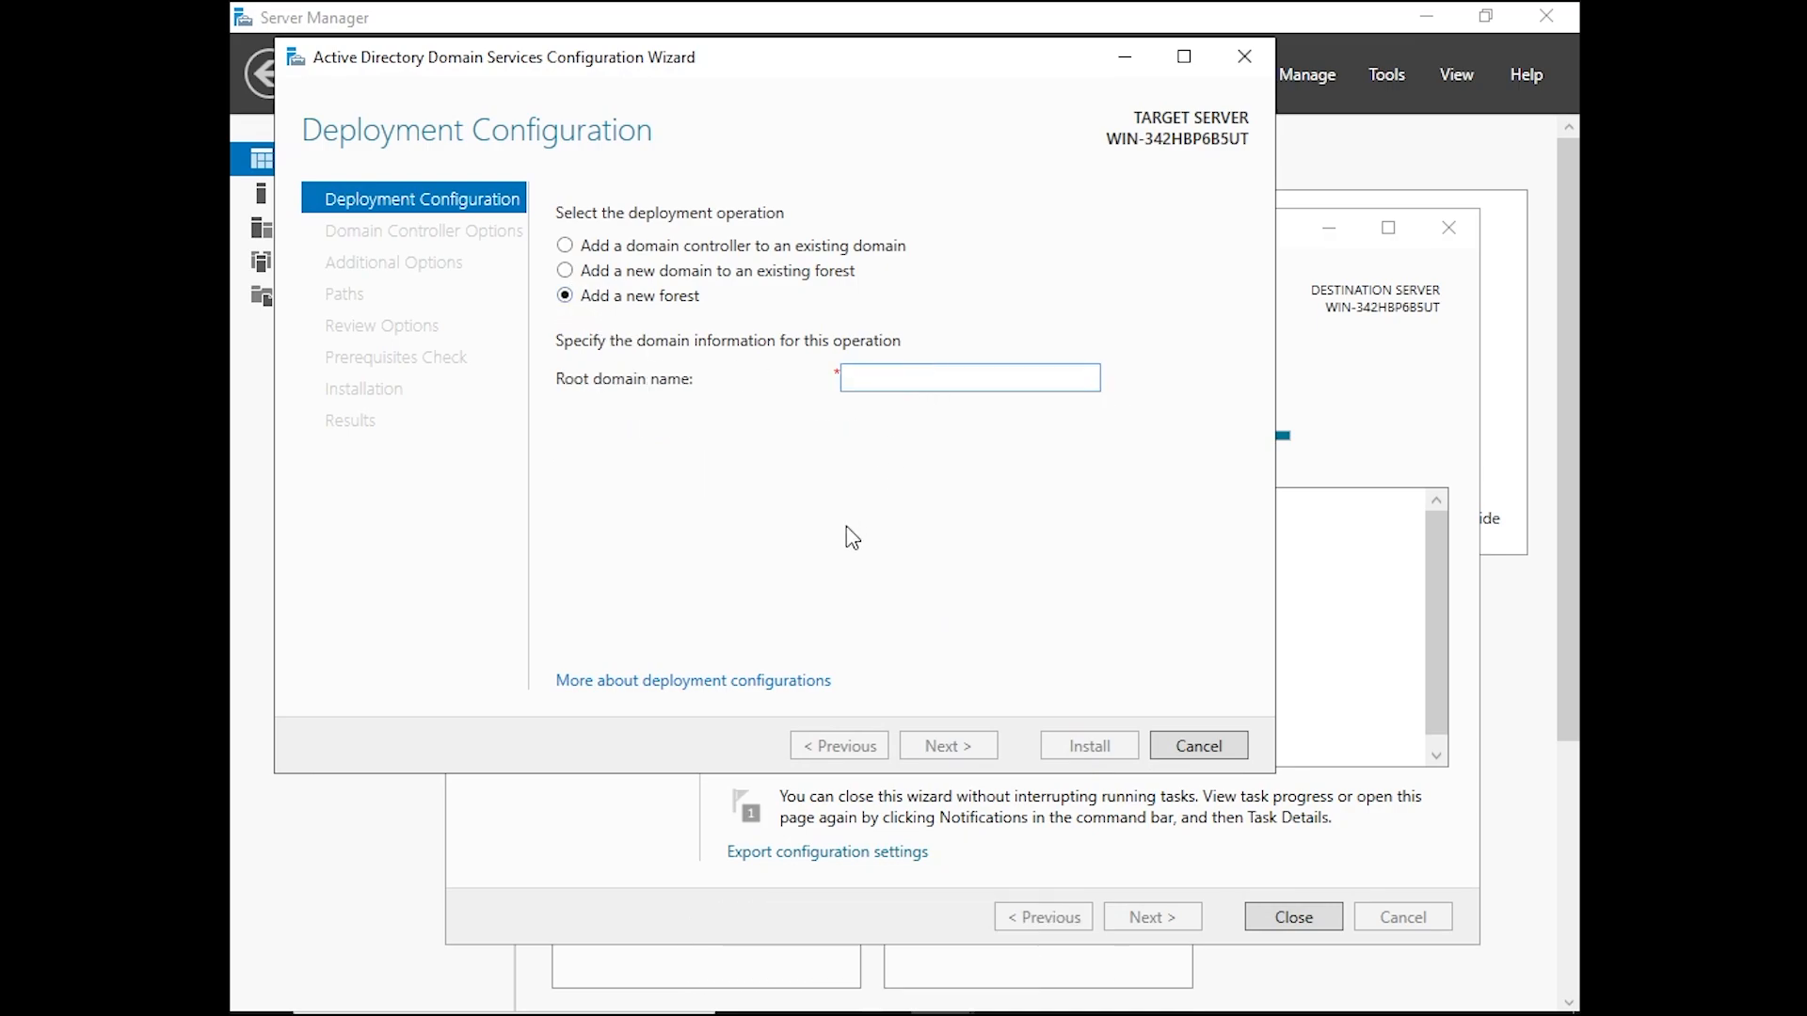
pyautogui.write('ad.domain.com')
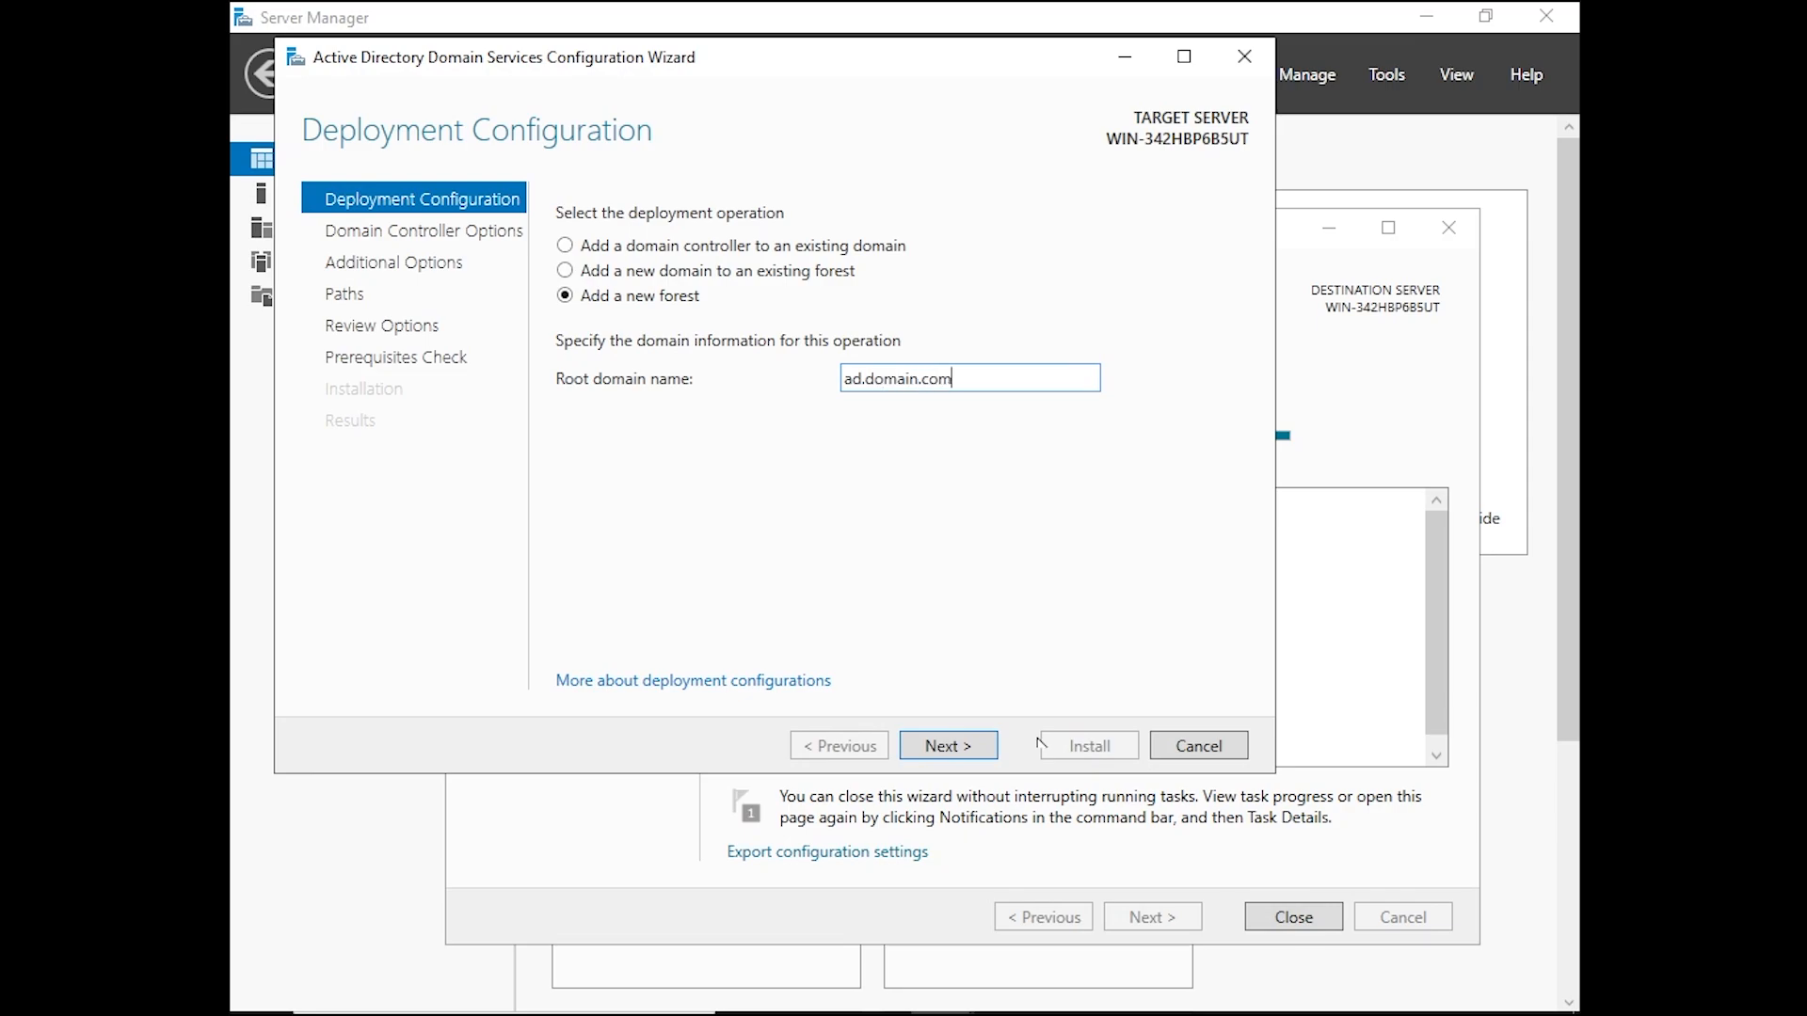
pyautogui.click(966, 746)
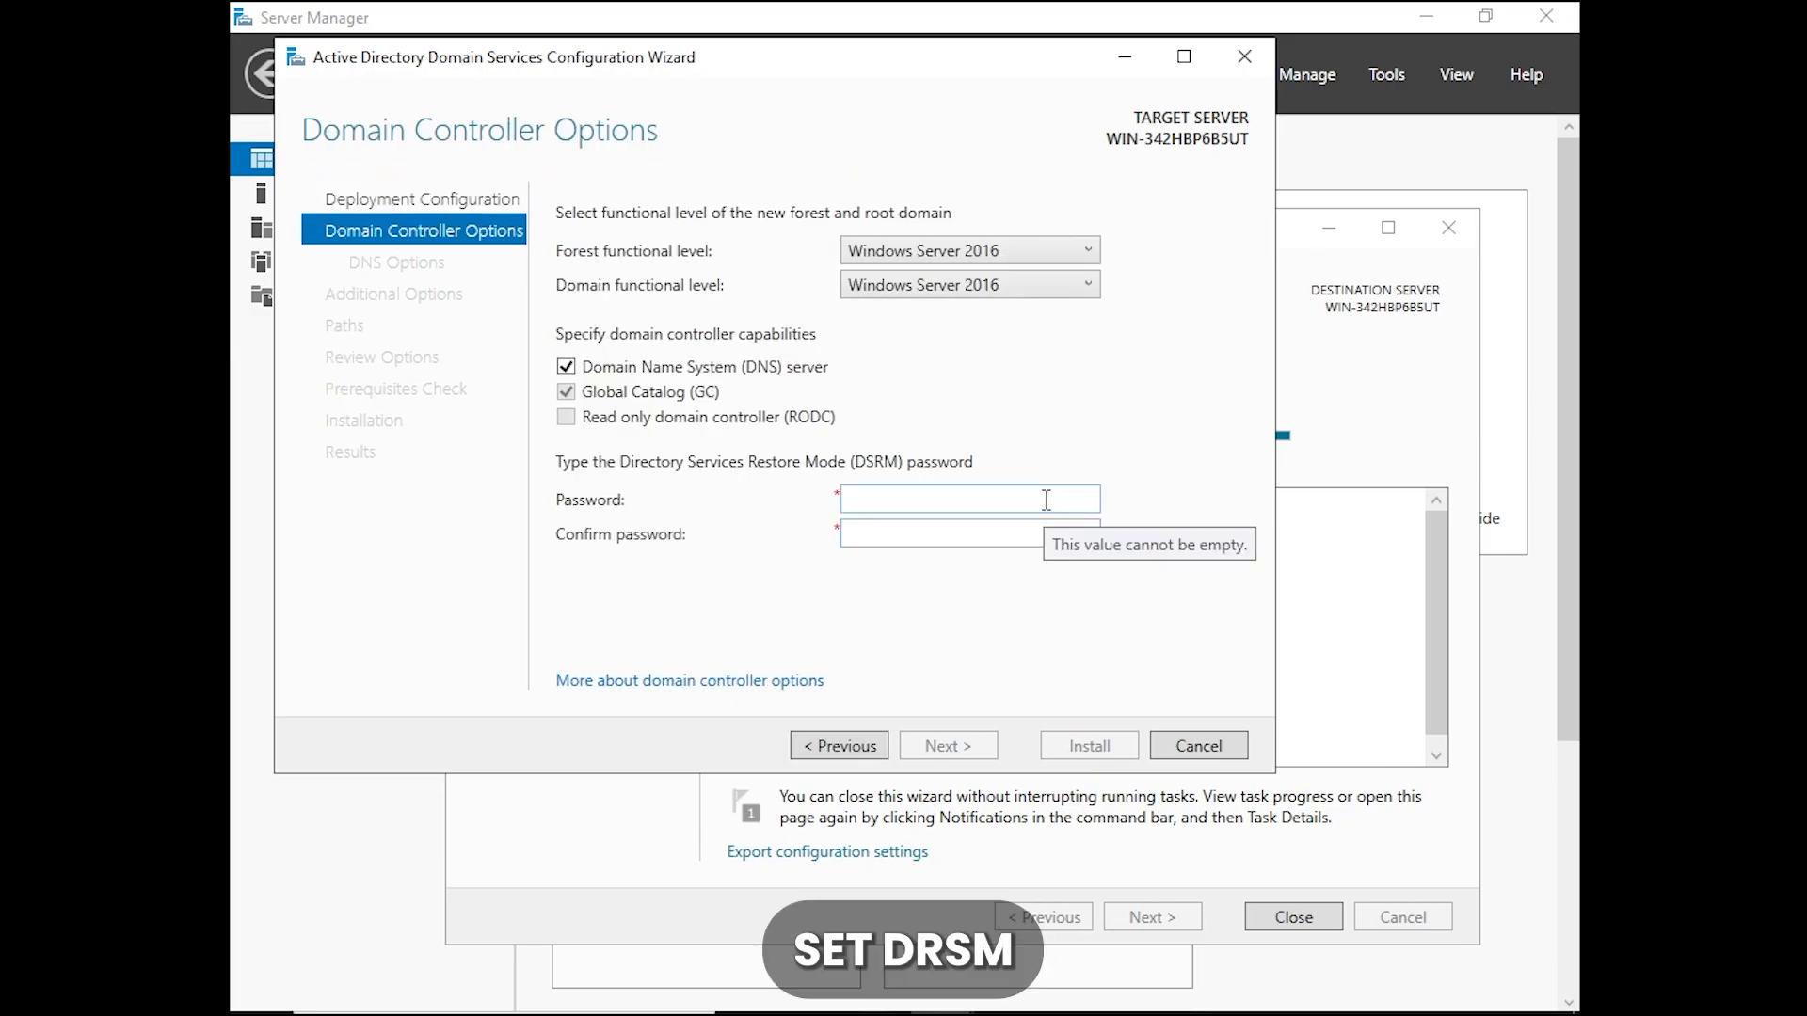
# Enter and confirm the Directory Services Restore Mode (DSRM) password, keeping the default domain controller options
pyautogui.click(1047, 500)
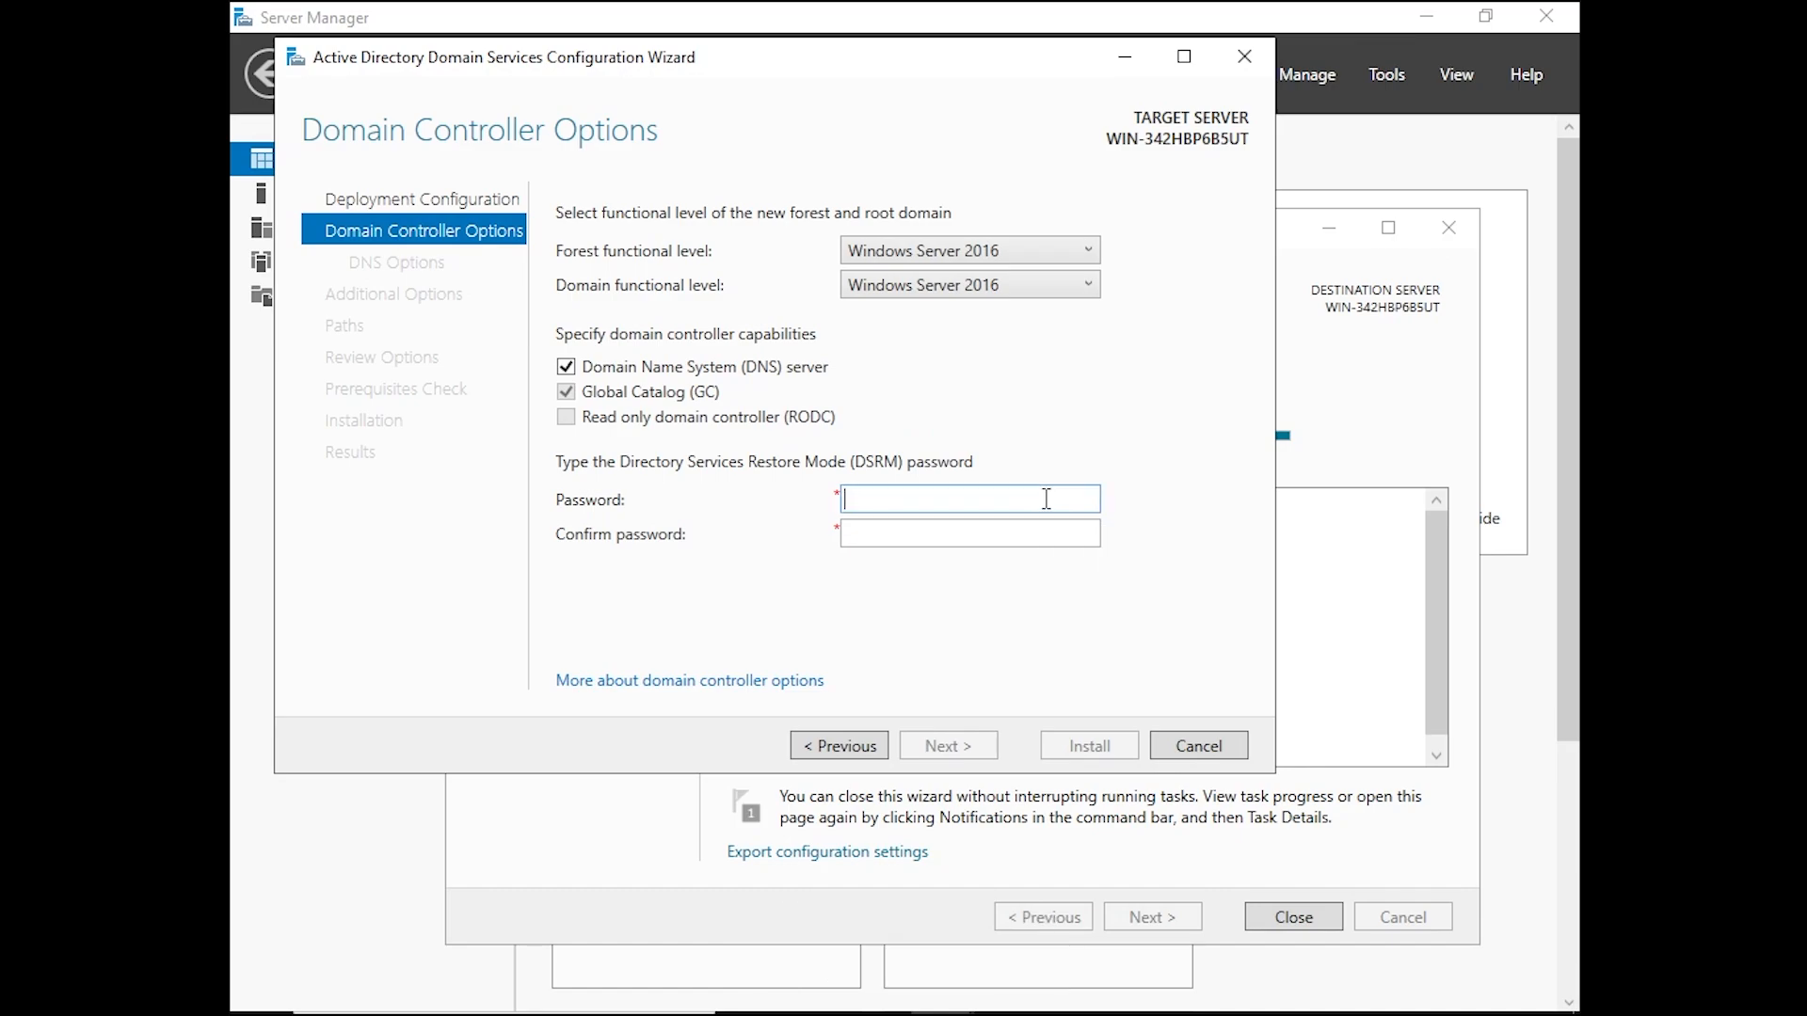
pyautogui.write('••••••••••••')
pyautogui.press('Tab')
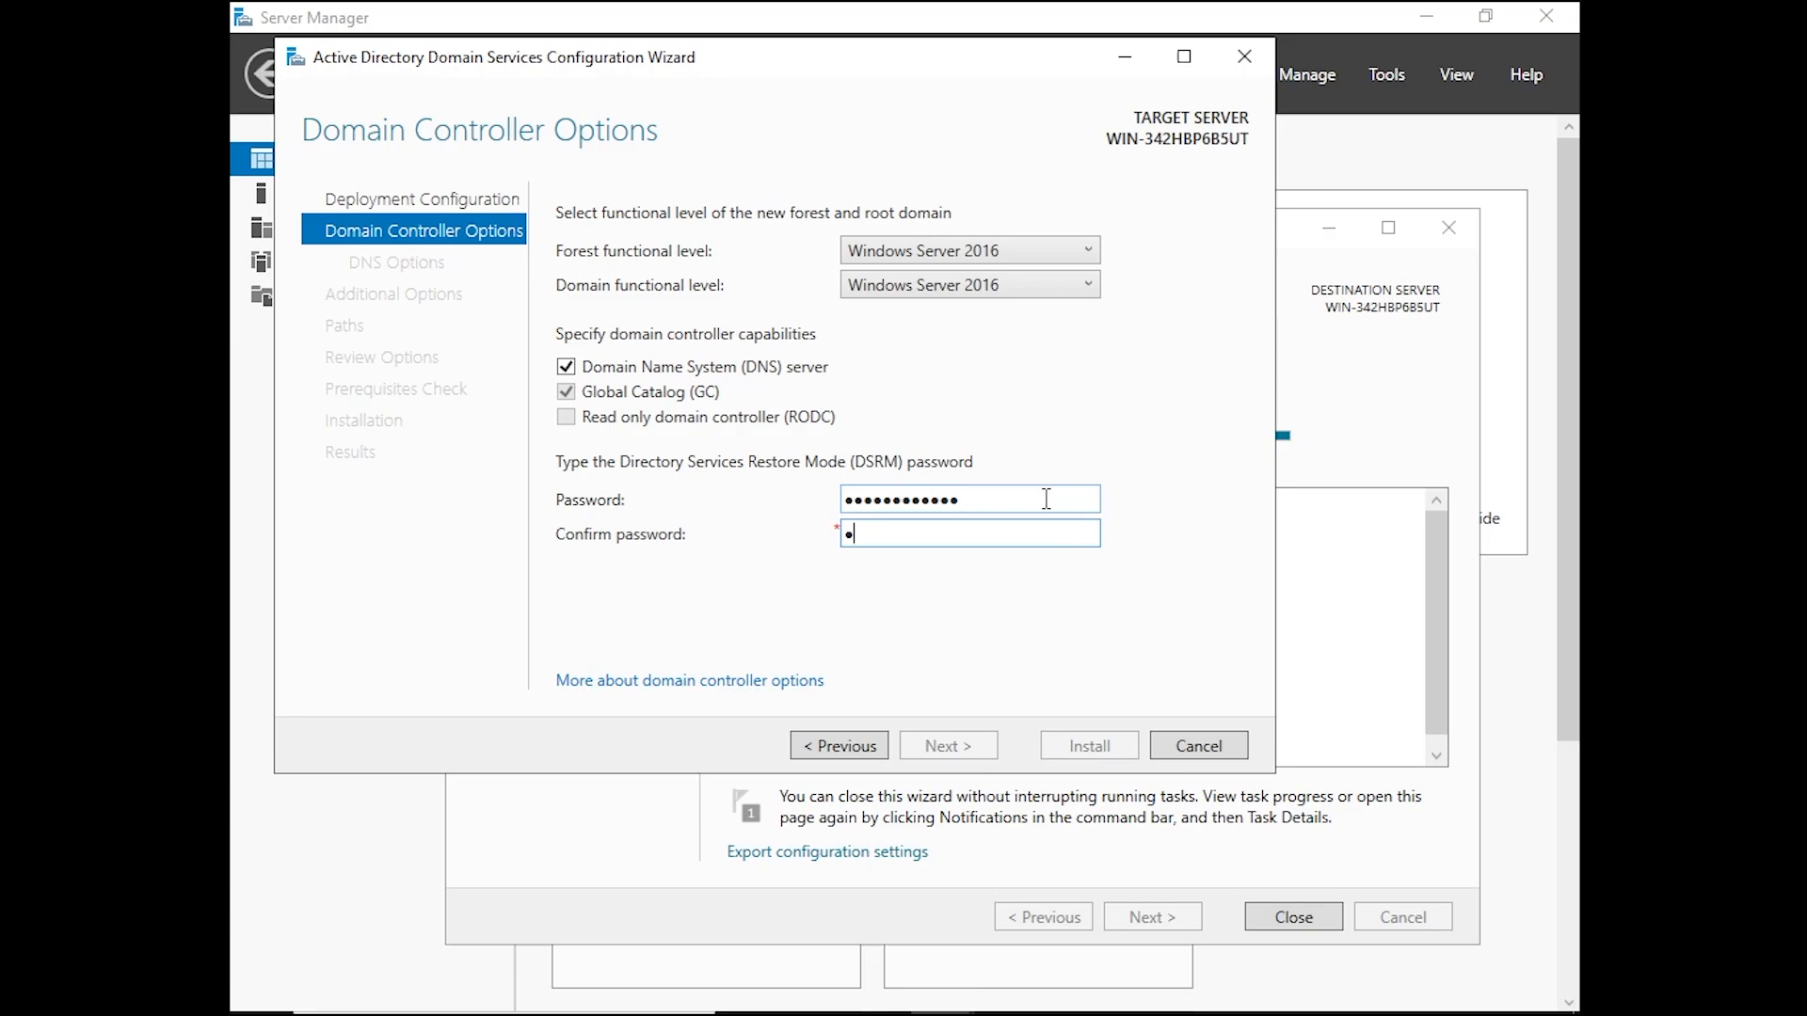
pyautogui.write('••••••••••••')
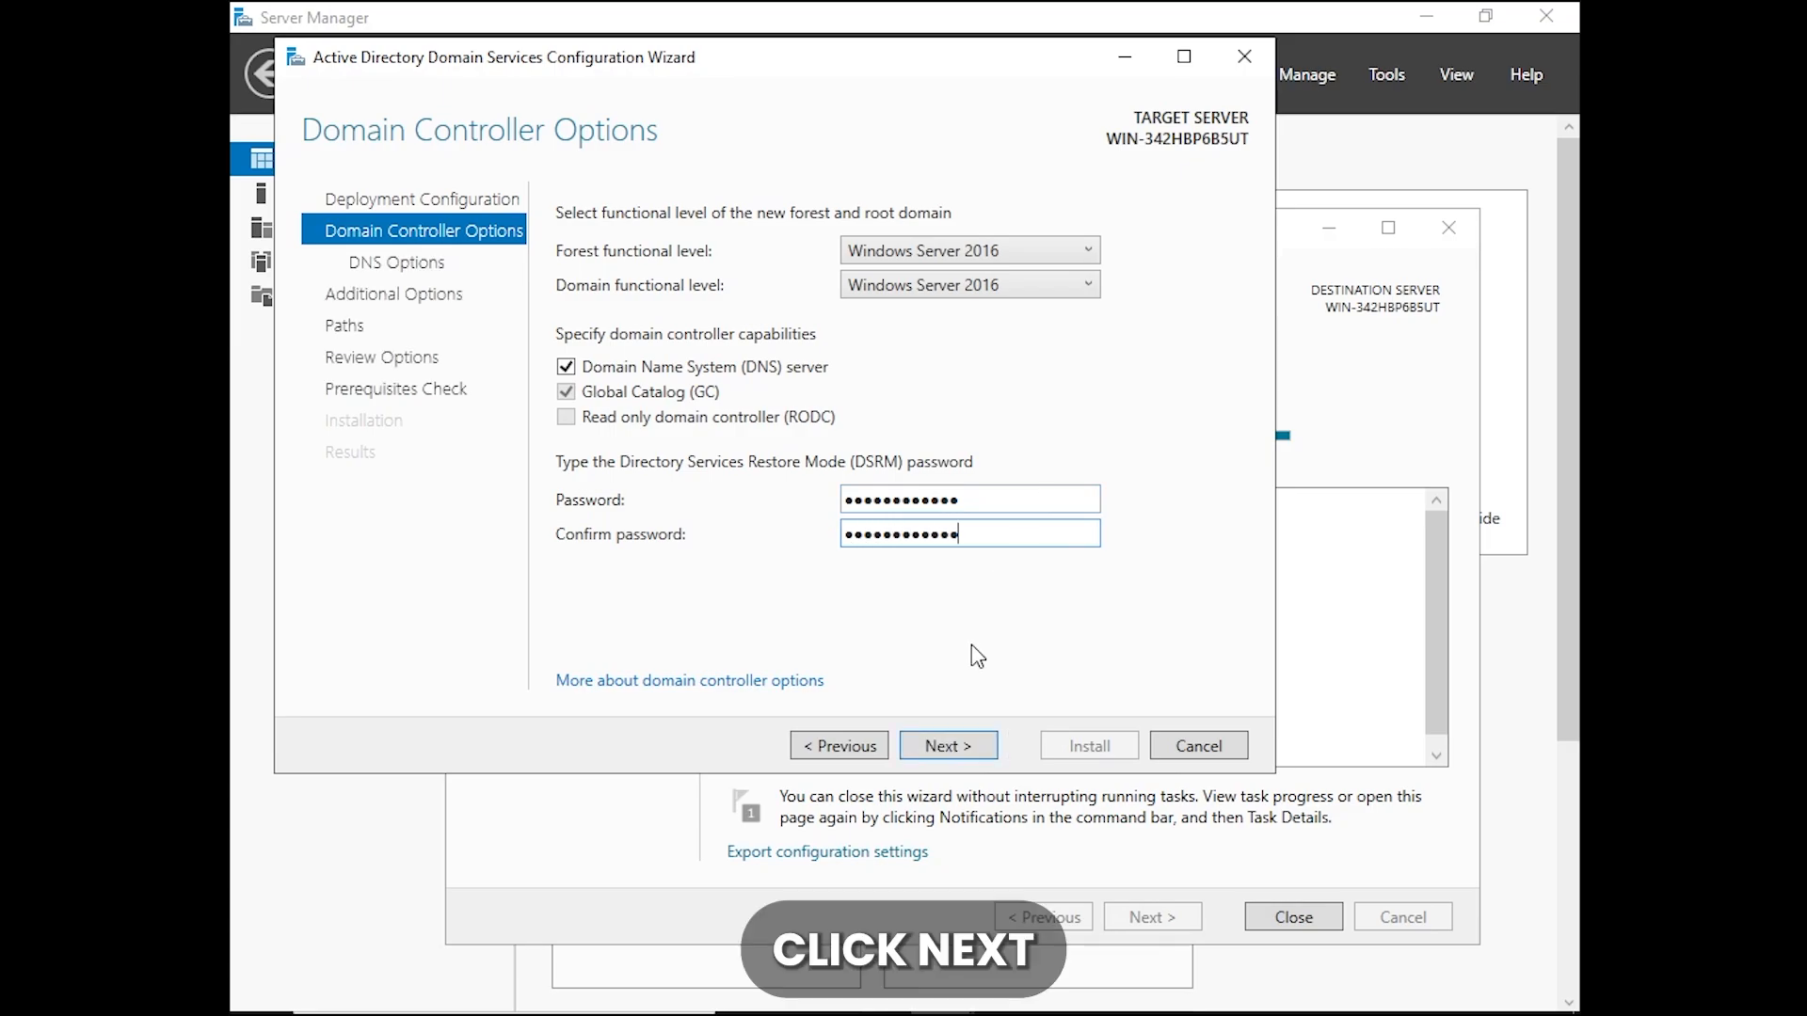
pyautogui.click(952, 751)
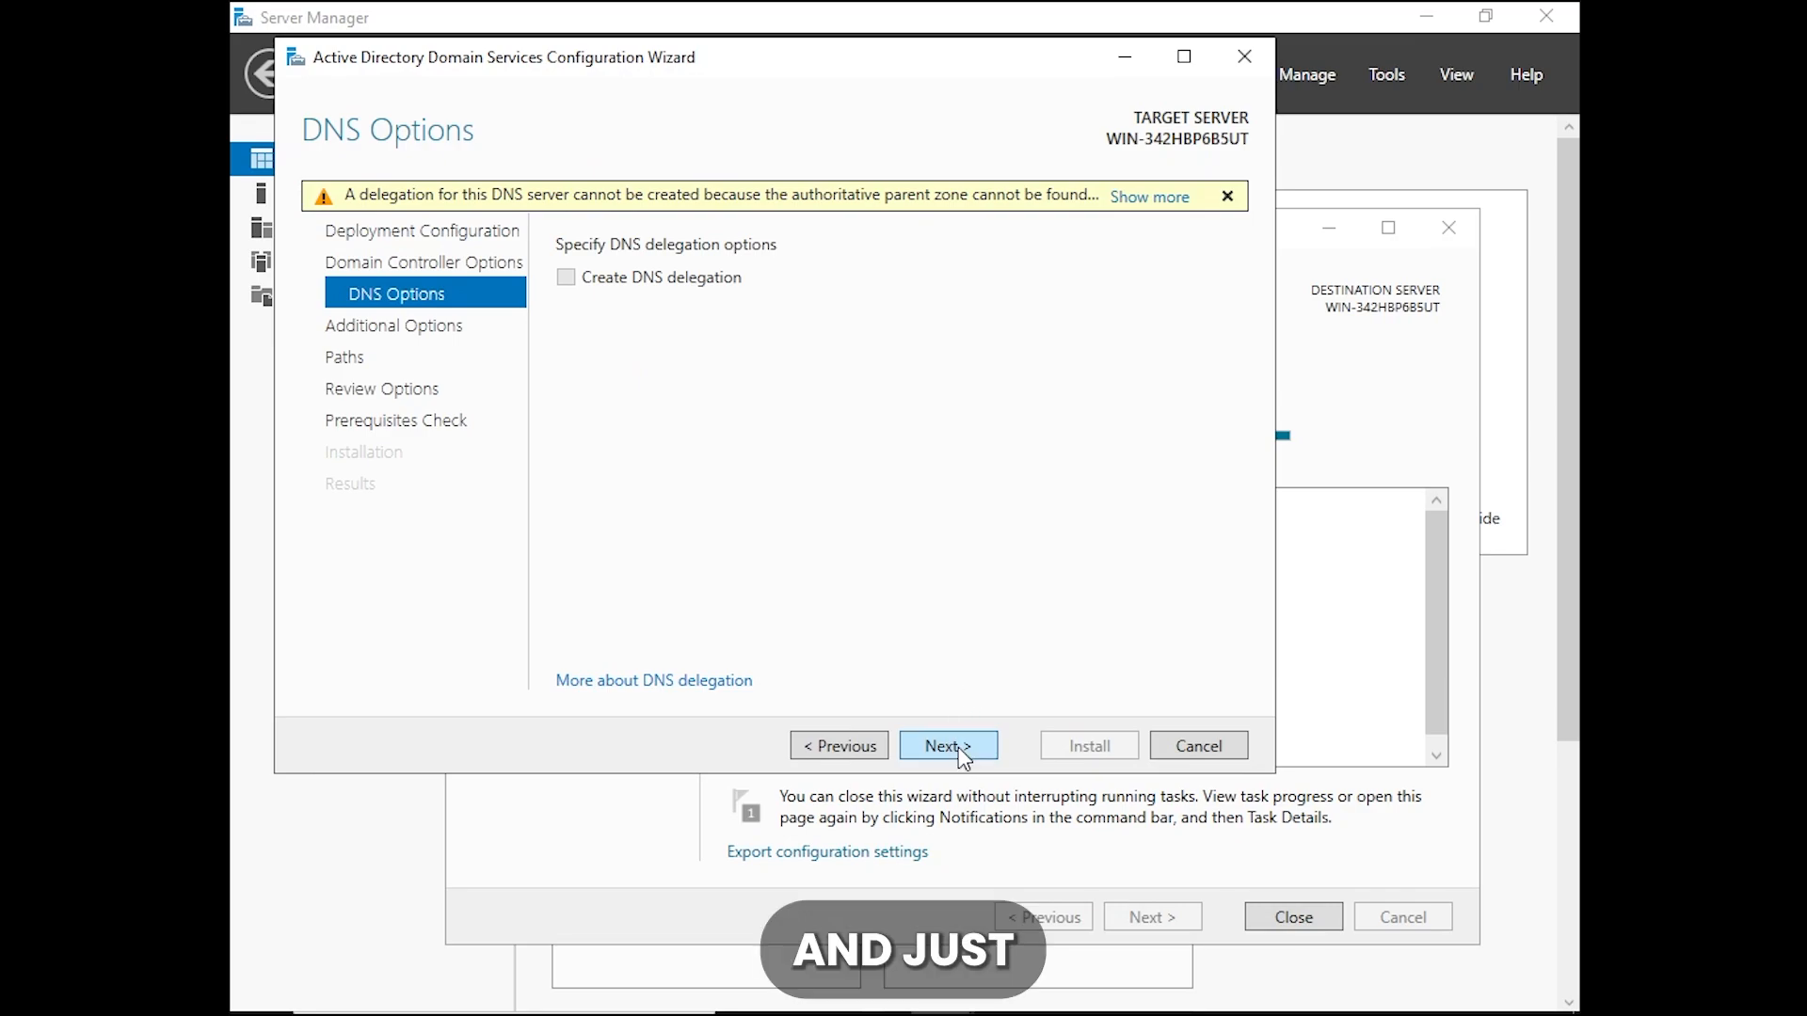
# Accept the default DNS options, NetBIOS name AD and folder paths, and install the domain controller configuration
pyautogui.click(956, 746)
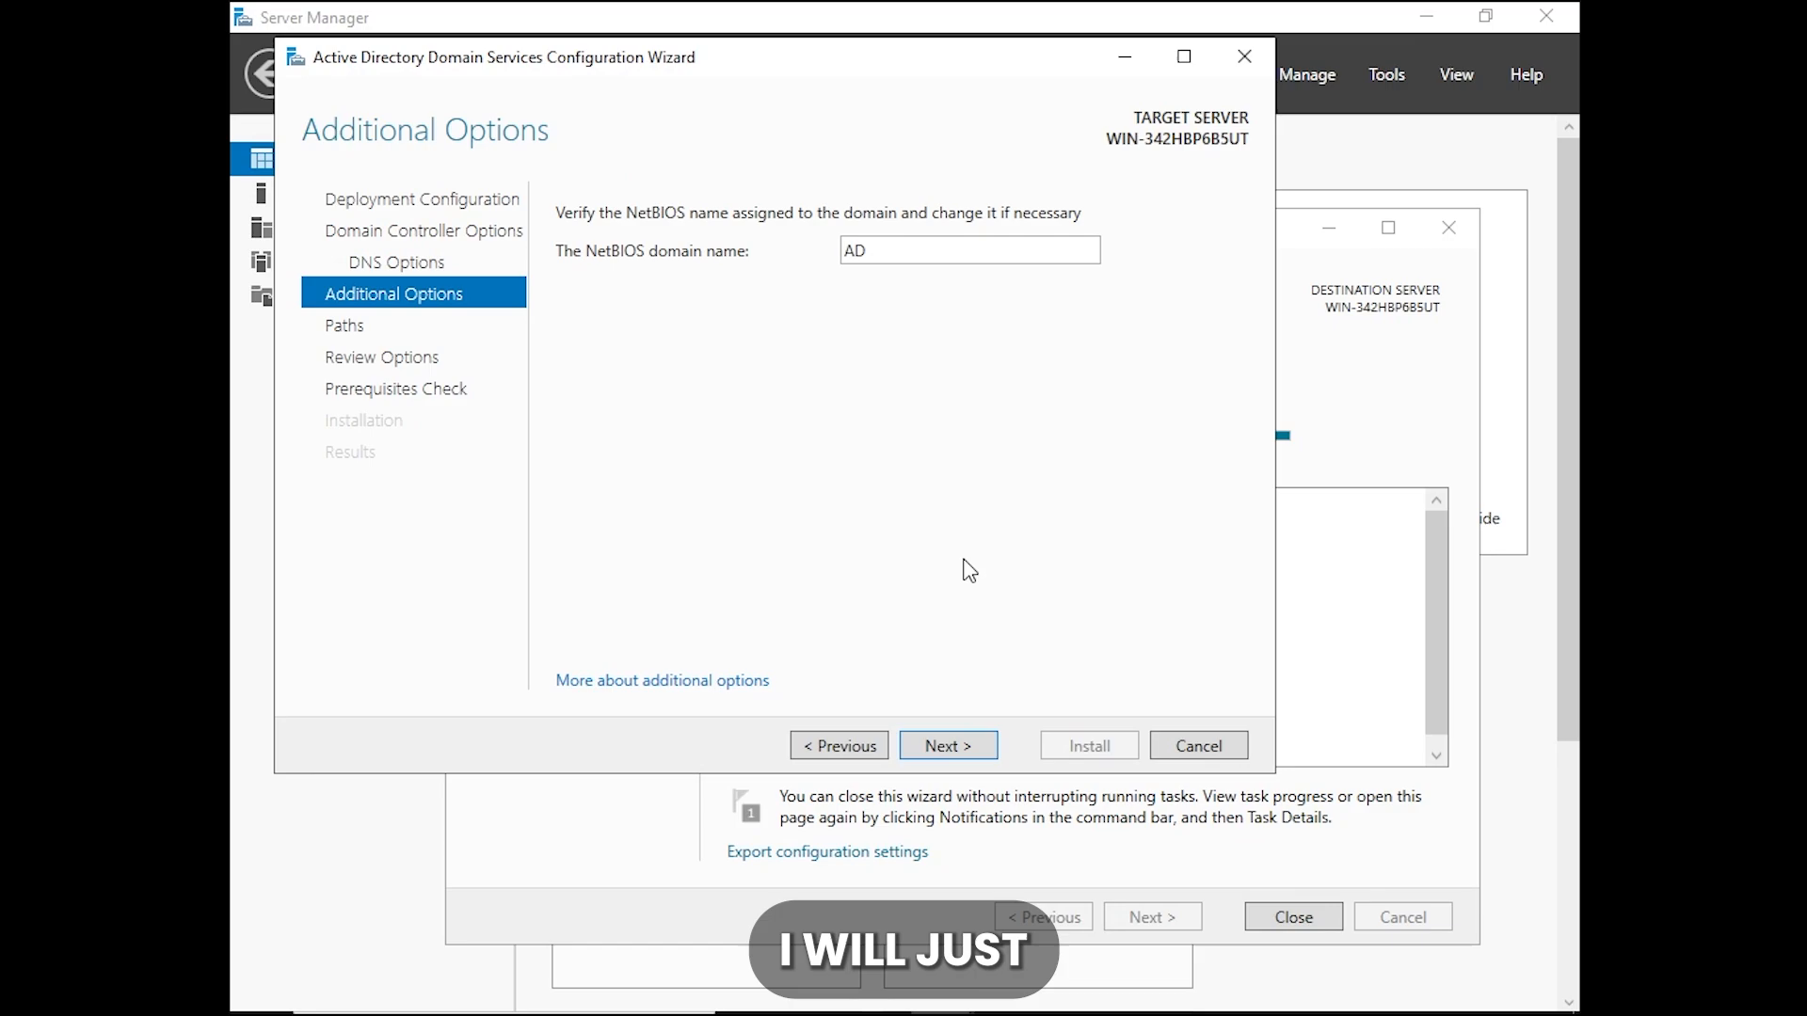
pyautogui.click(934, 742)
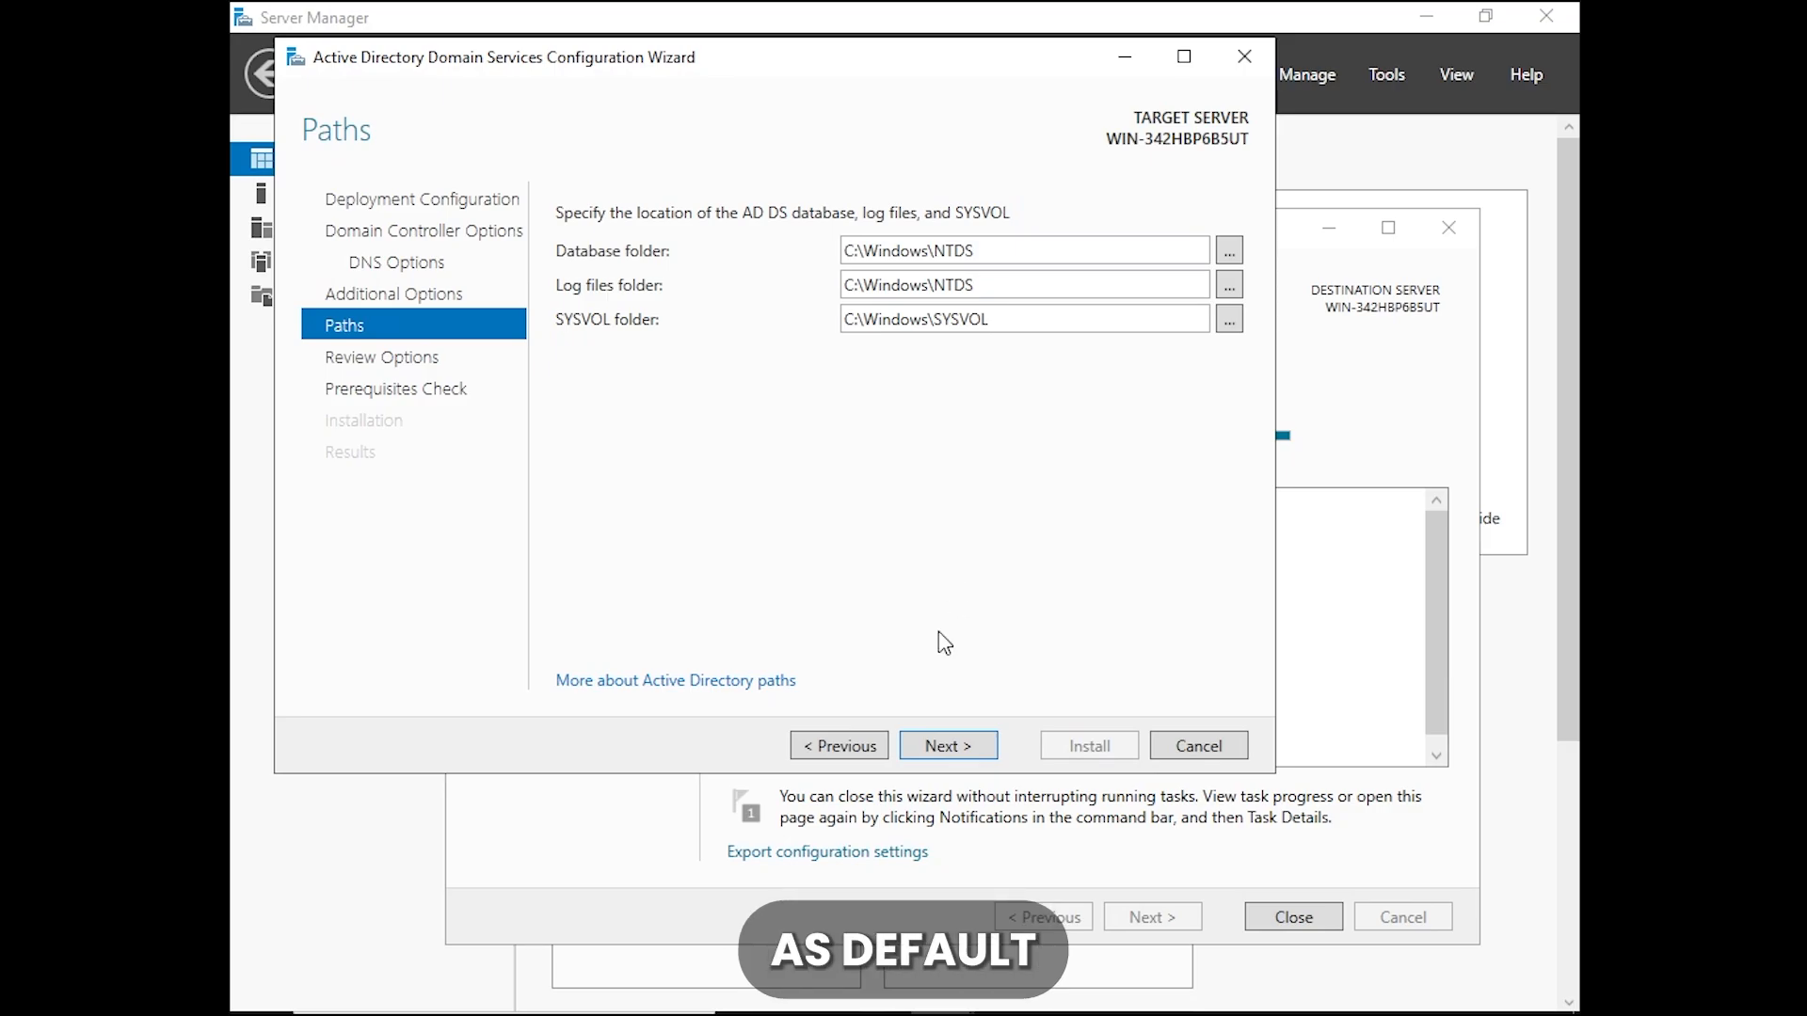
pyautogui.click(946, 743)
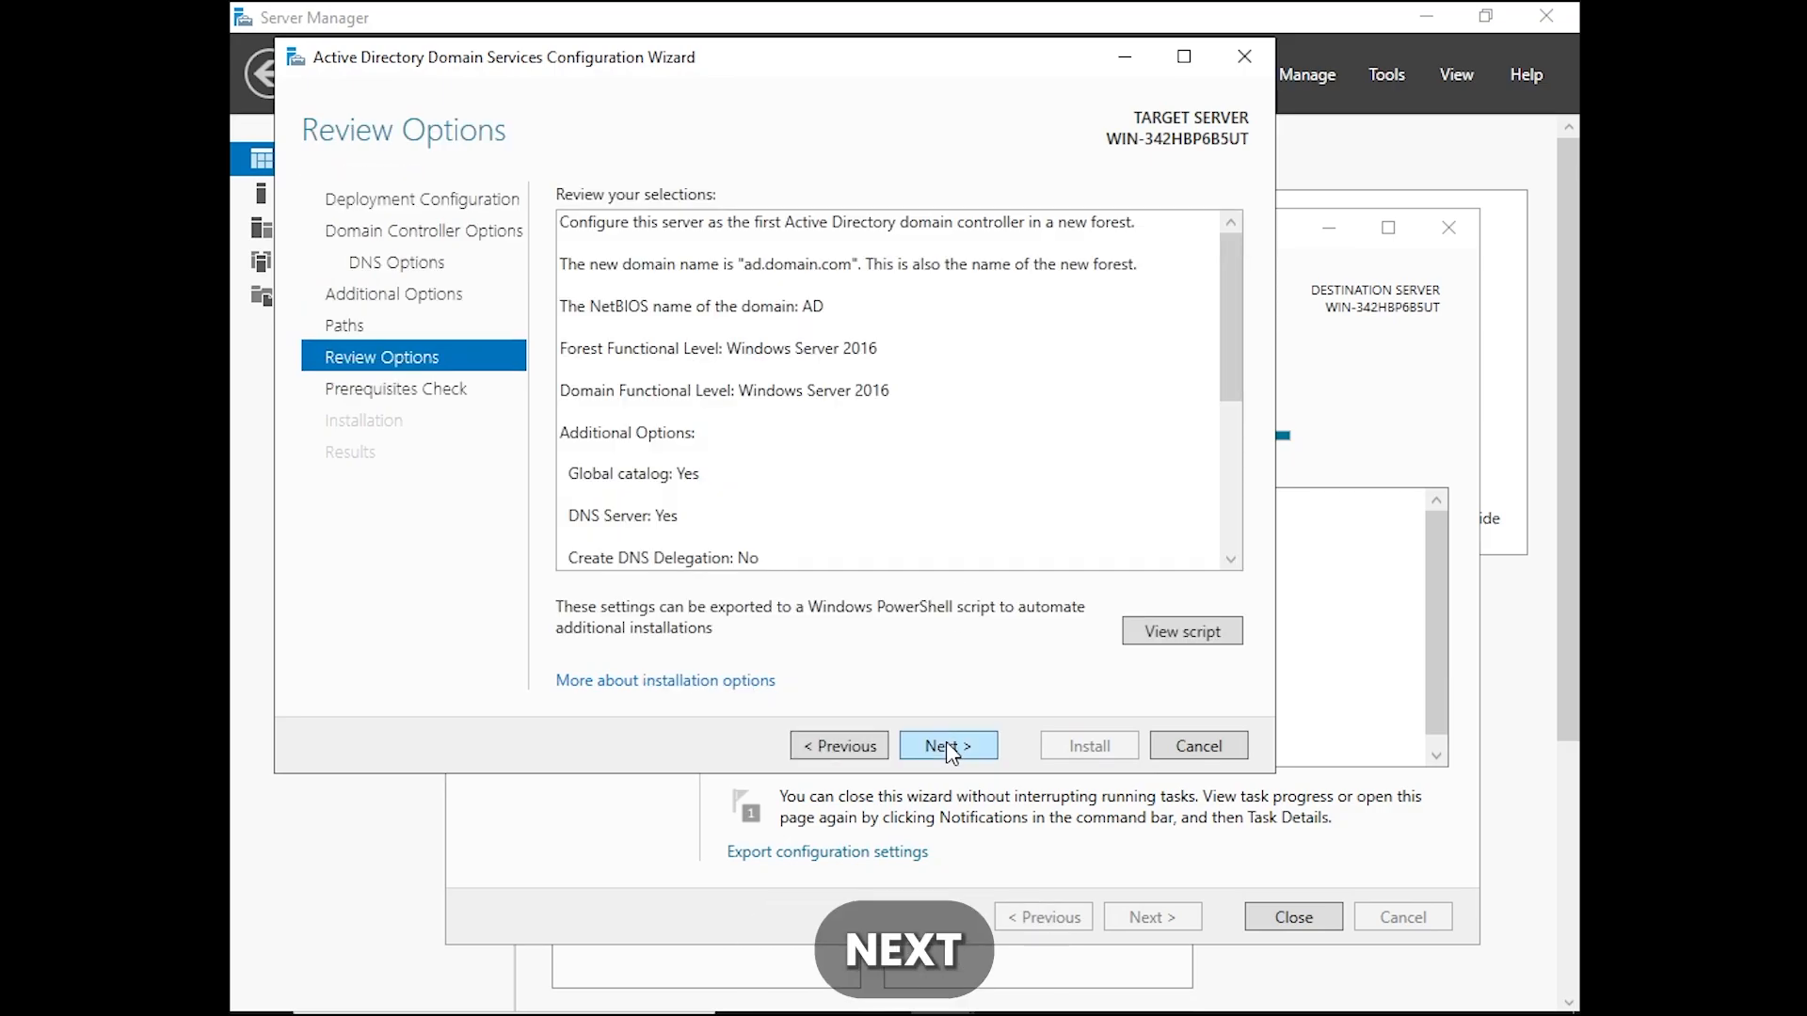
pyautogui.click(946, 744)
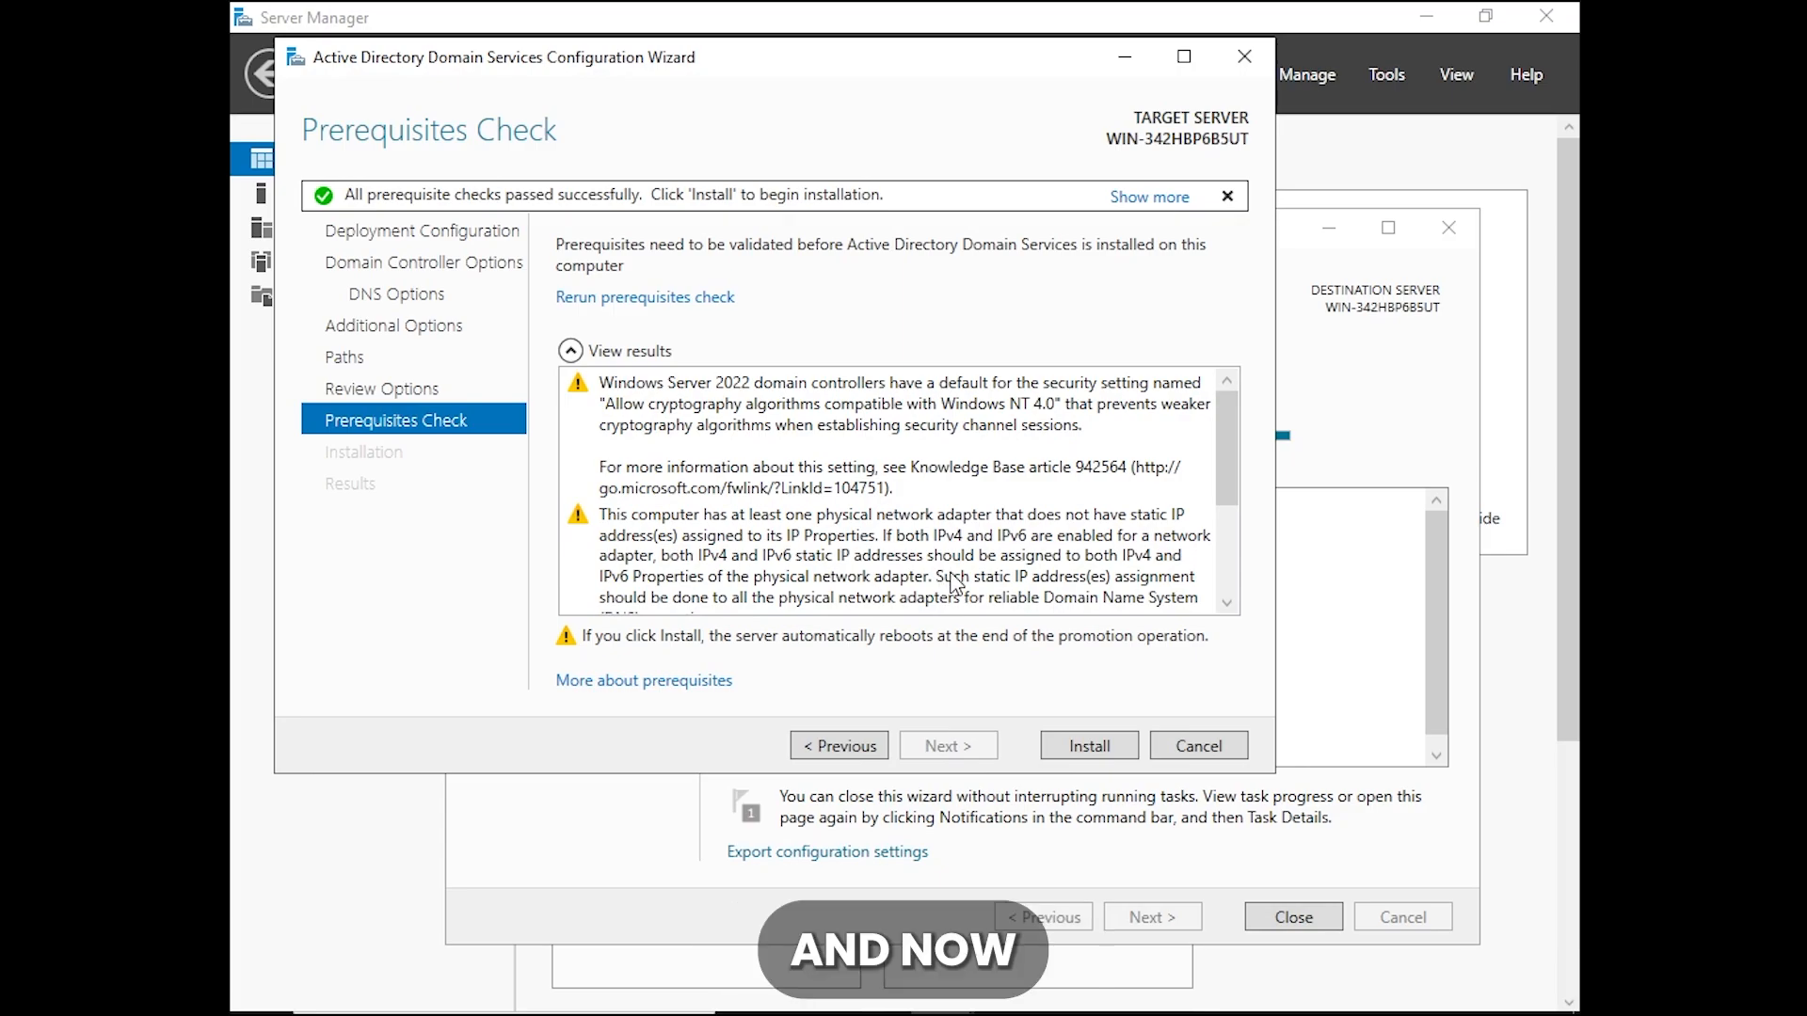
pyautogui.click(1117, 753)
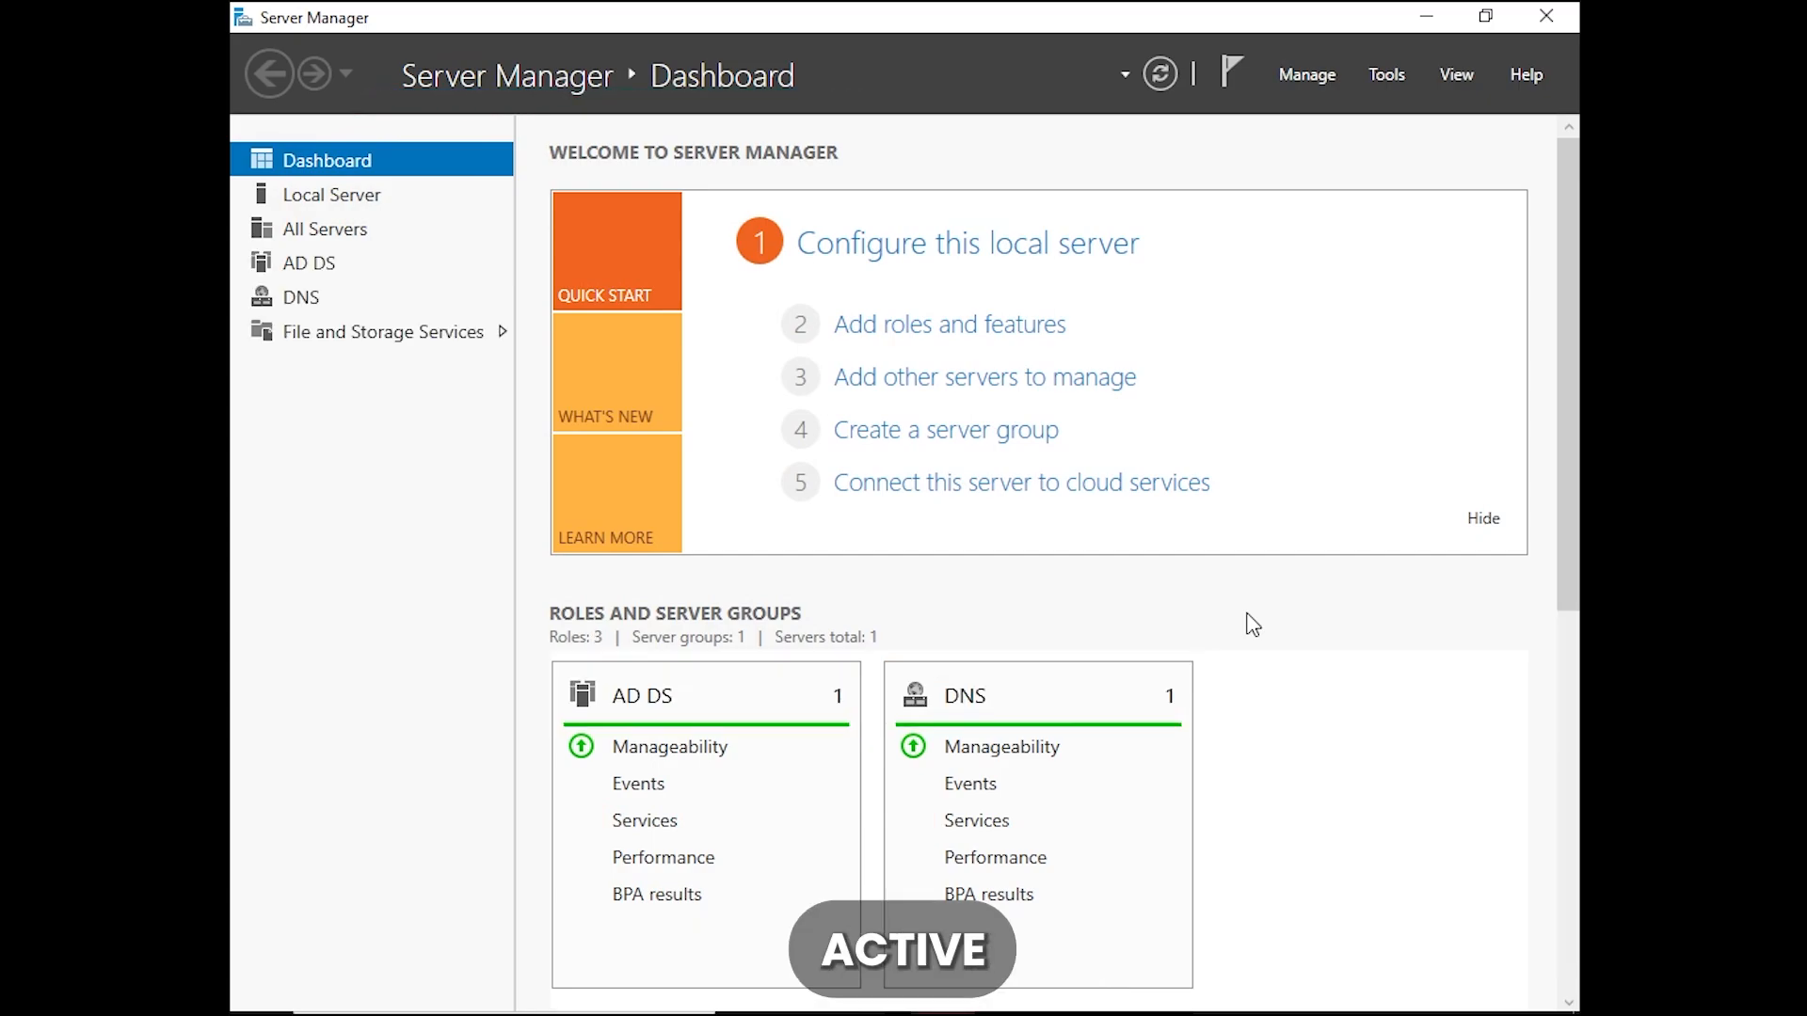
# Open Active Directory Users and Computers and expand the ad.domain.com domain
pyautogui.click(1387, 75)
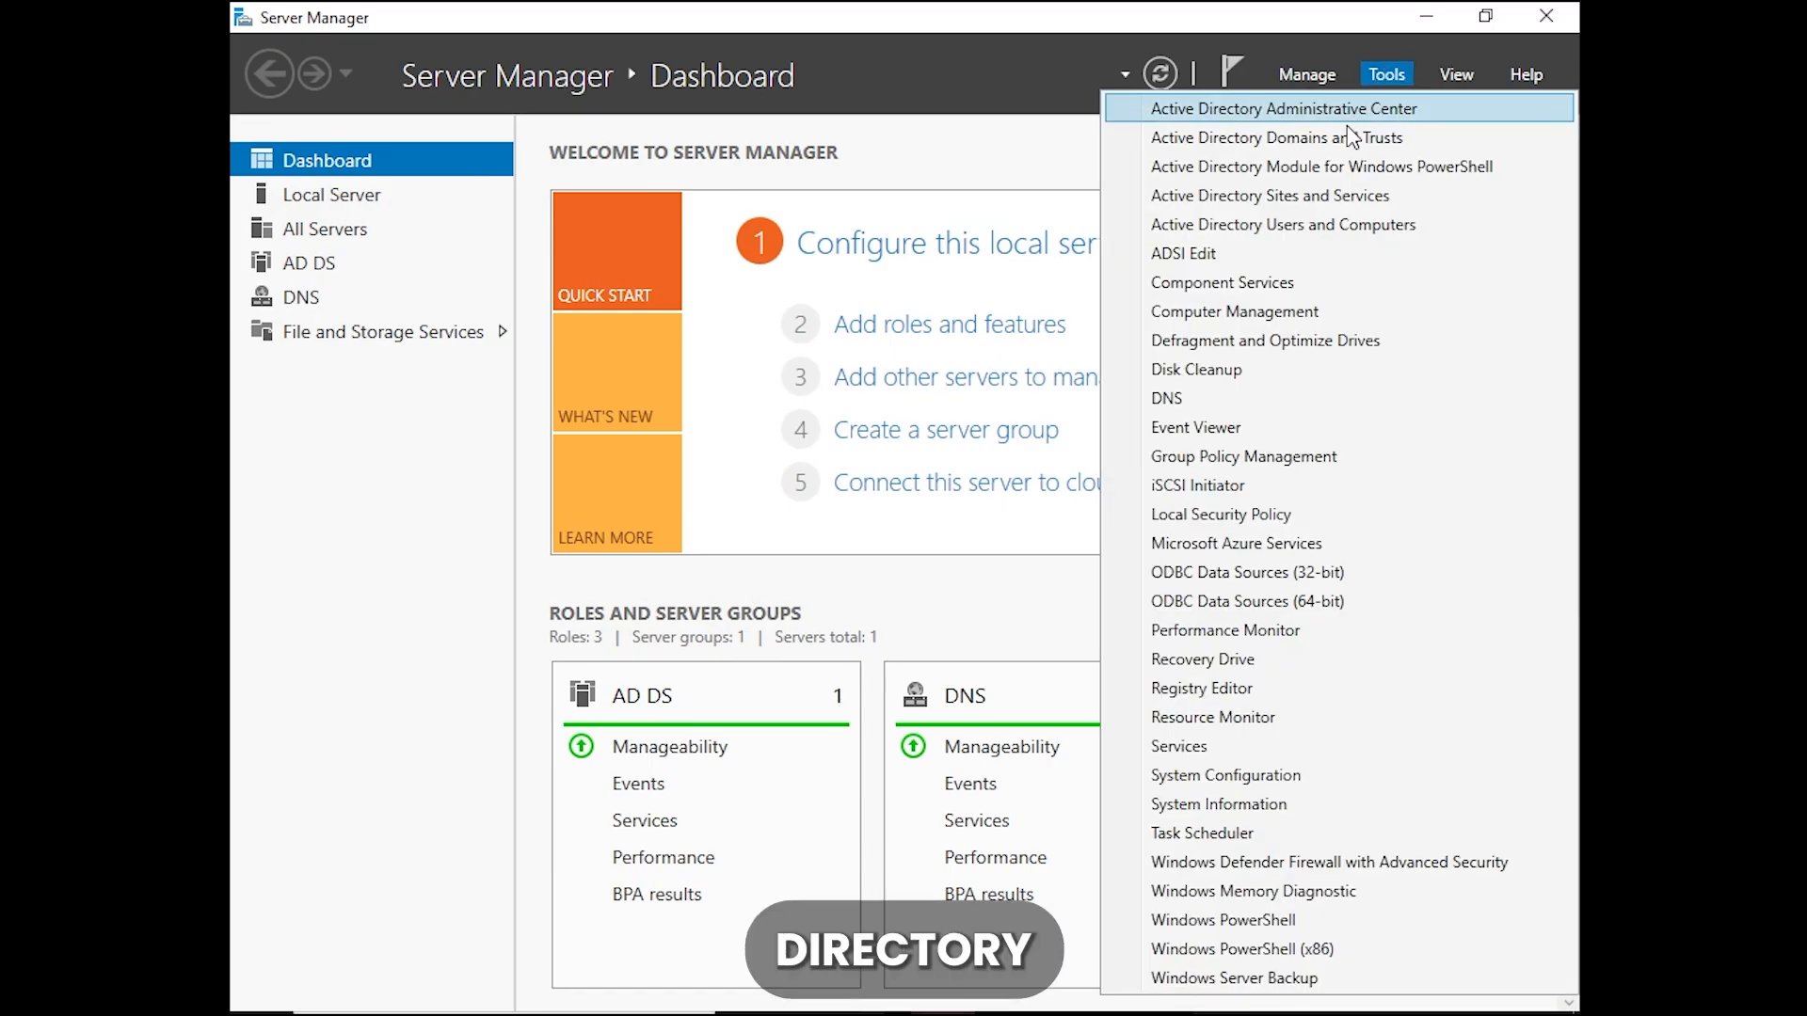
pyautogui.click(1273, 225)
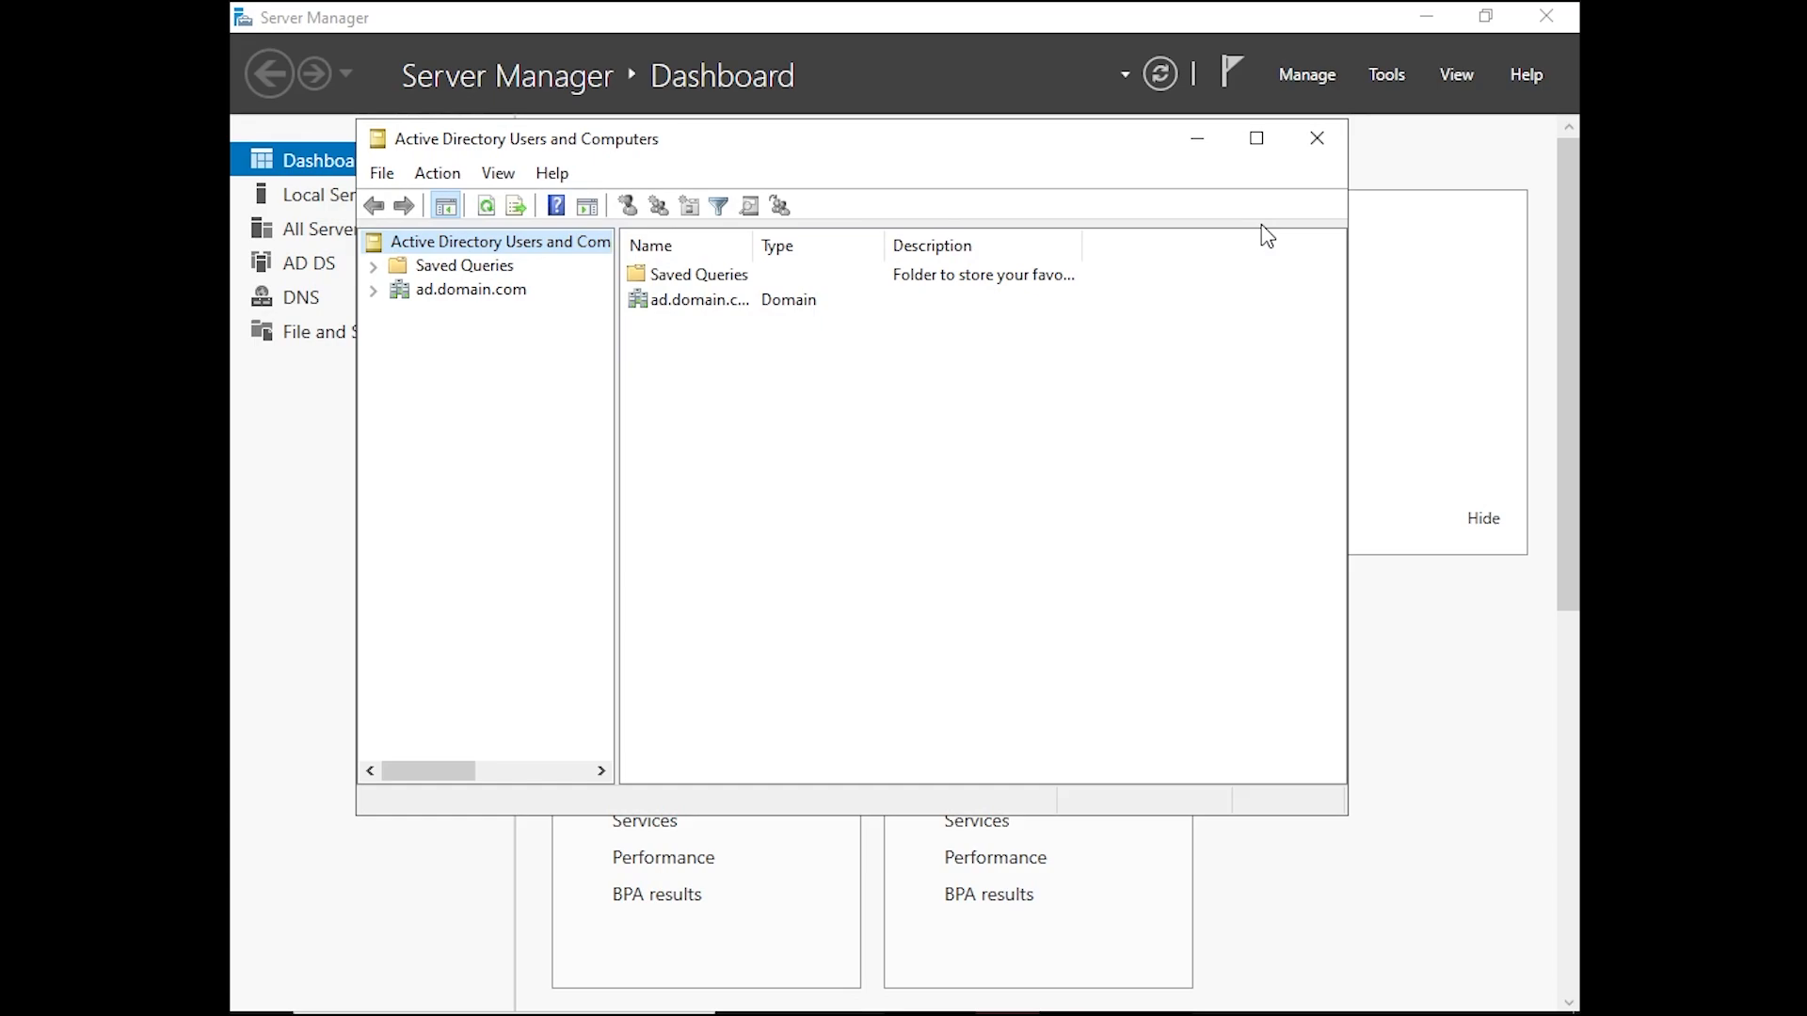
pyautogui.click(373, 291)
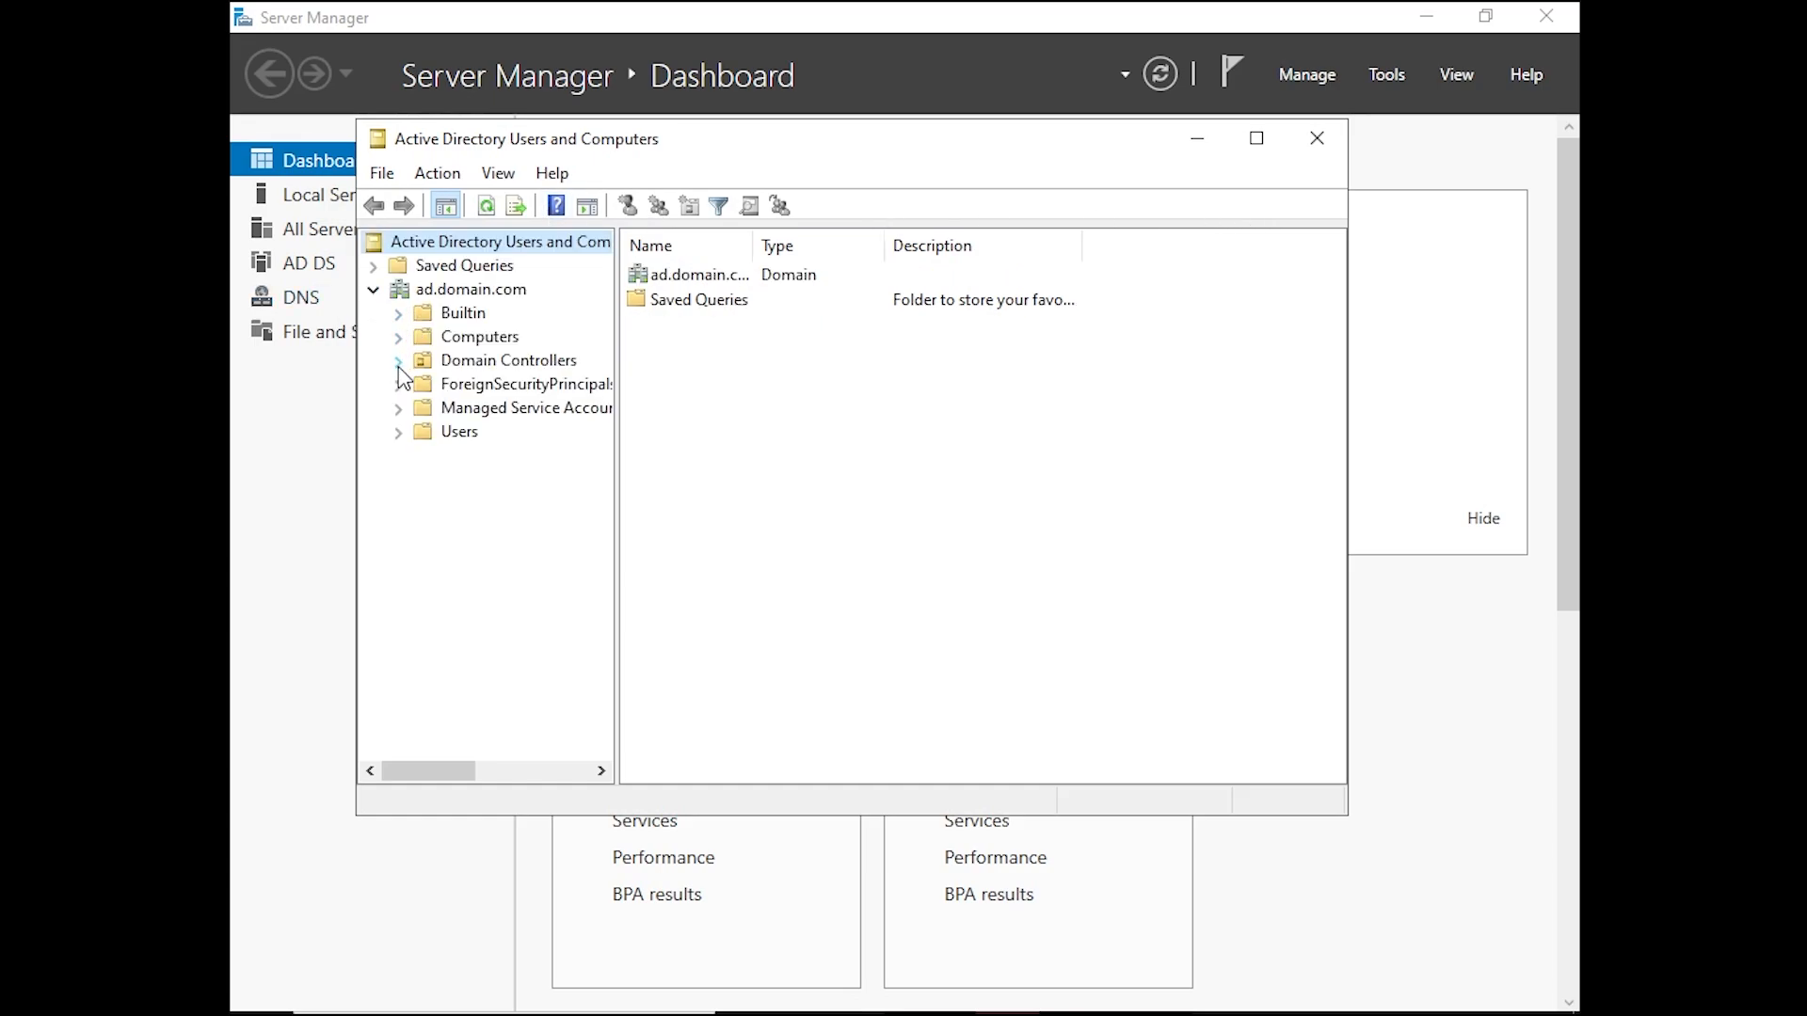
# Examine the contents of the Domain Controllers unit and the accounts and groups in the Users container of ad.domain.com
pyautogui.click(466, 363)
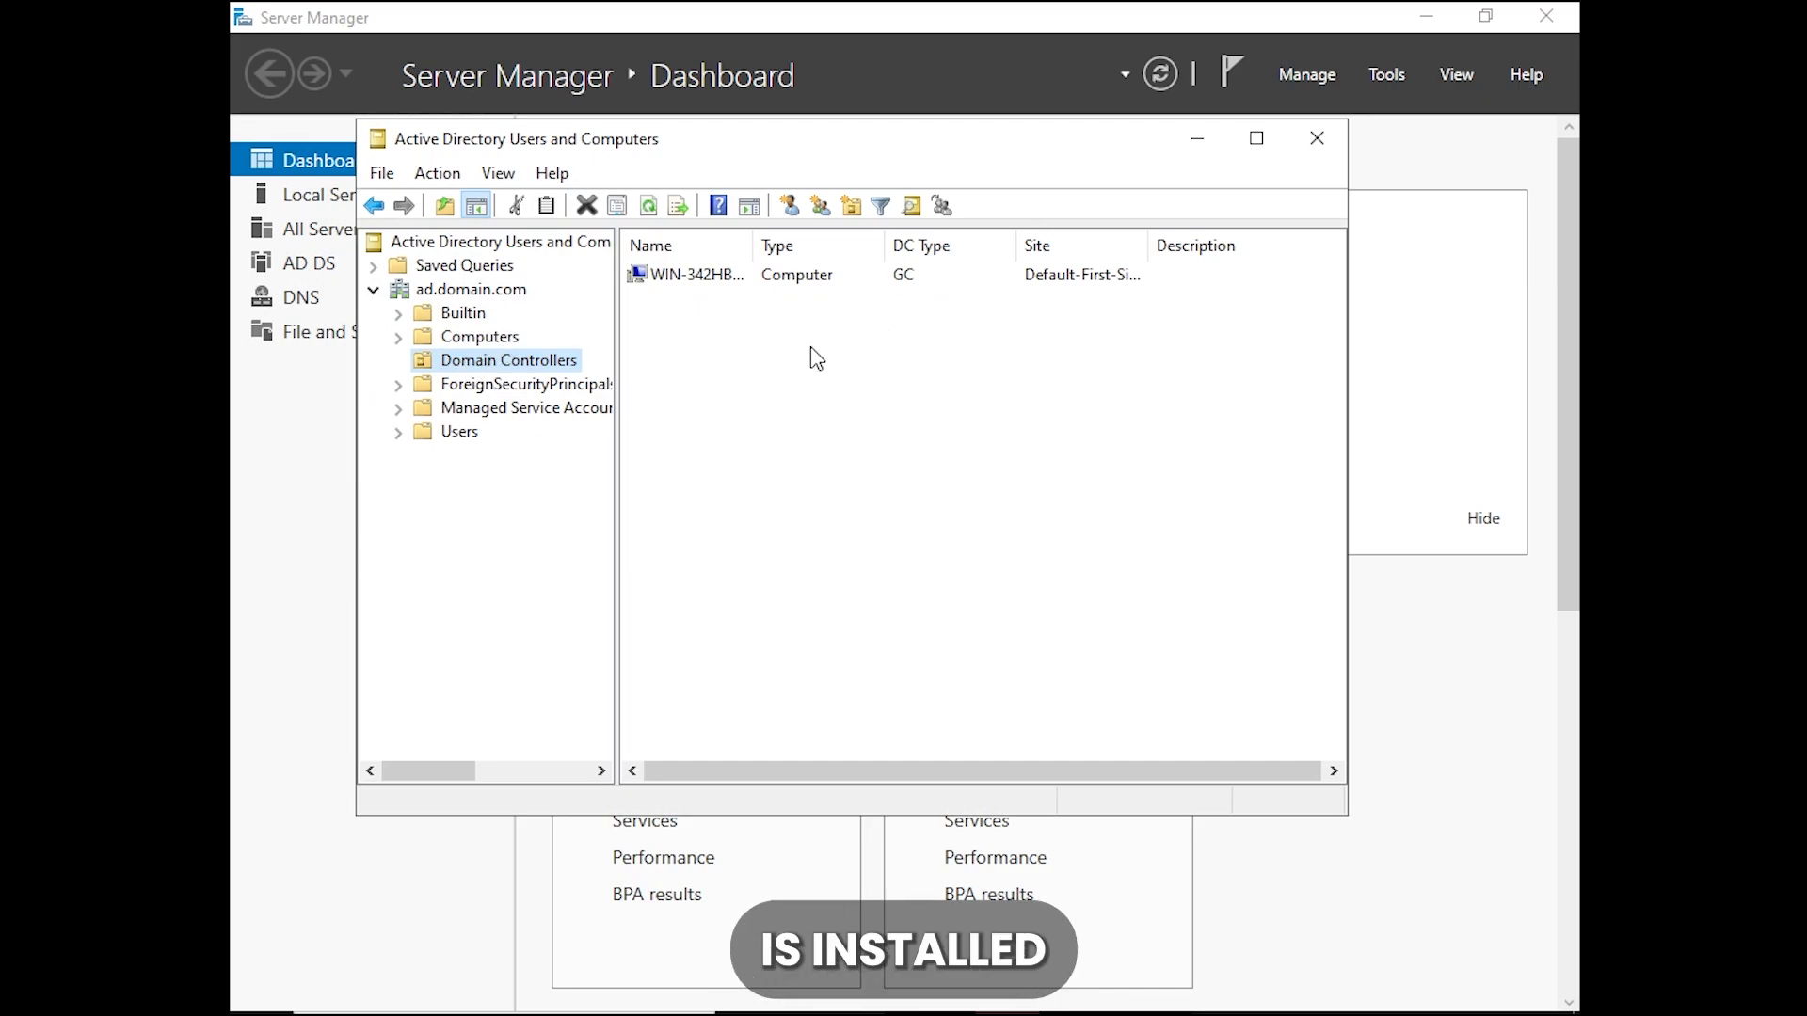
pyautogui.click(473, 436)
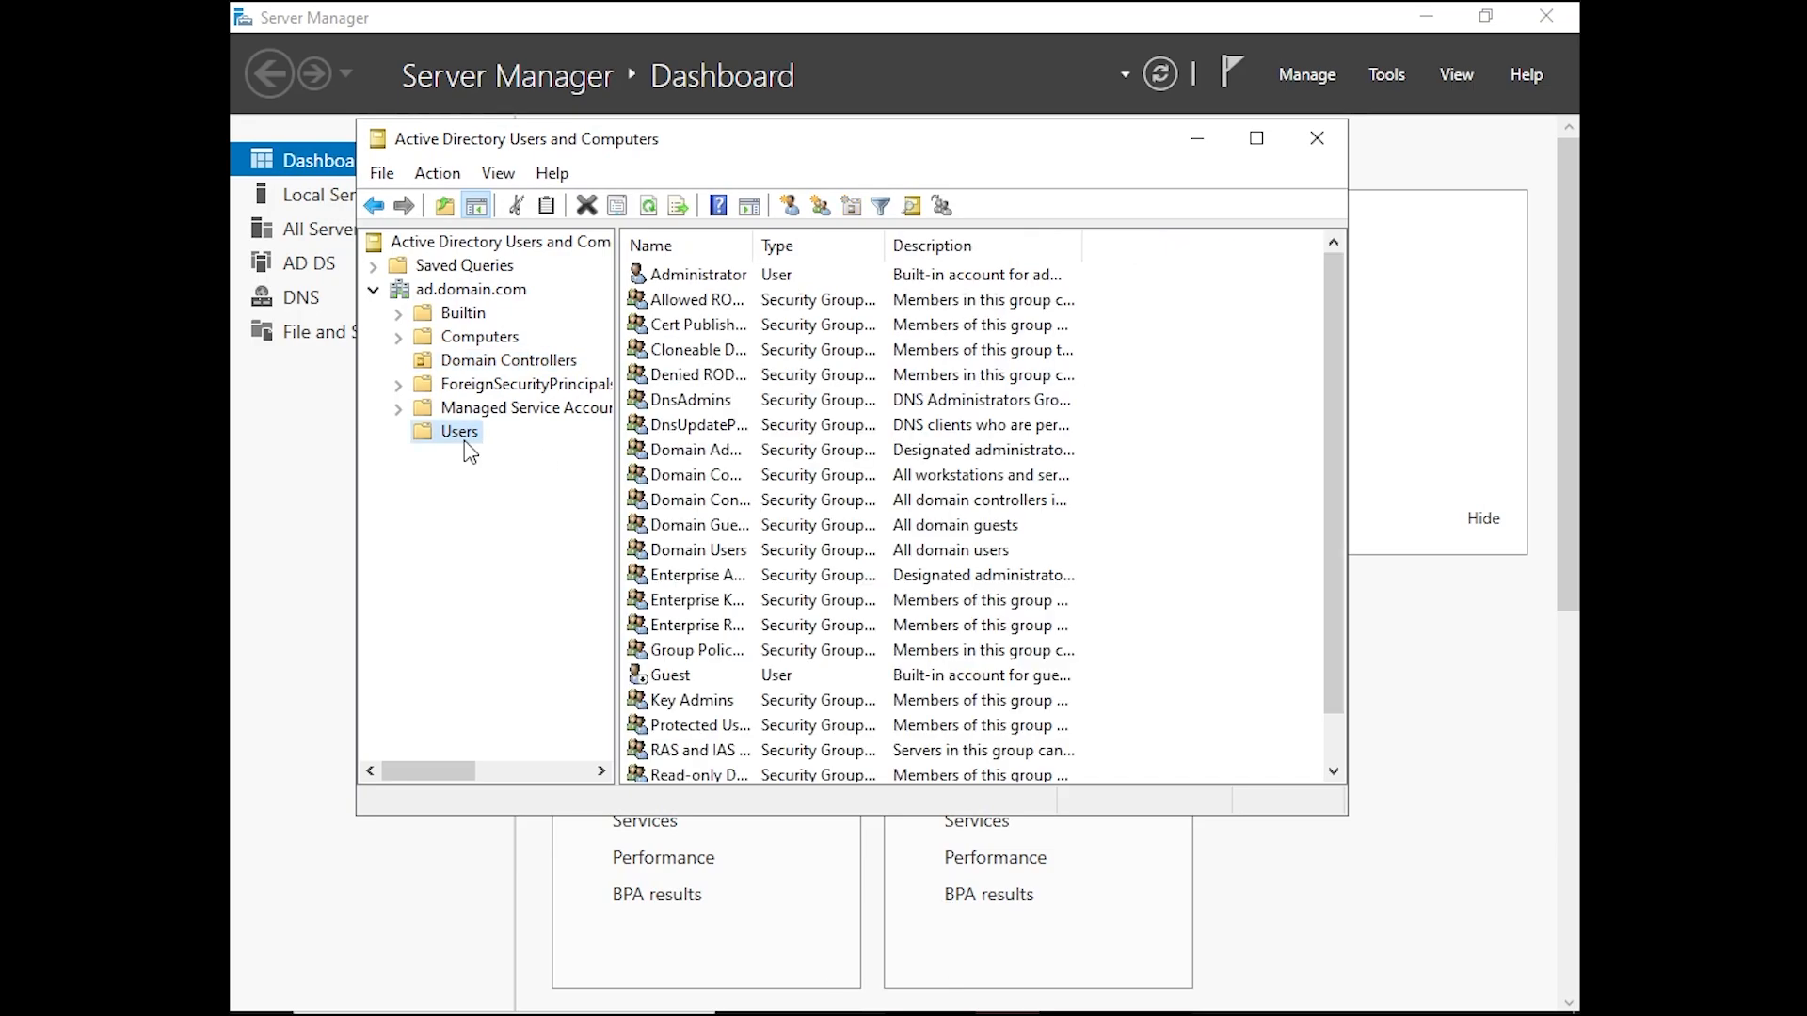
pyautogui.scroll(-2, 1053, 481)
pyautogui.scroll(2, 1055, 484)
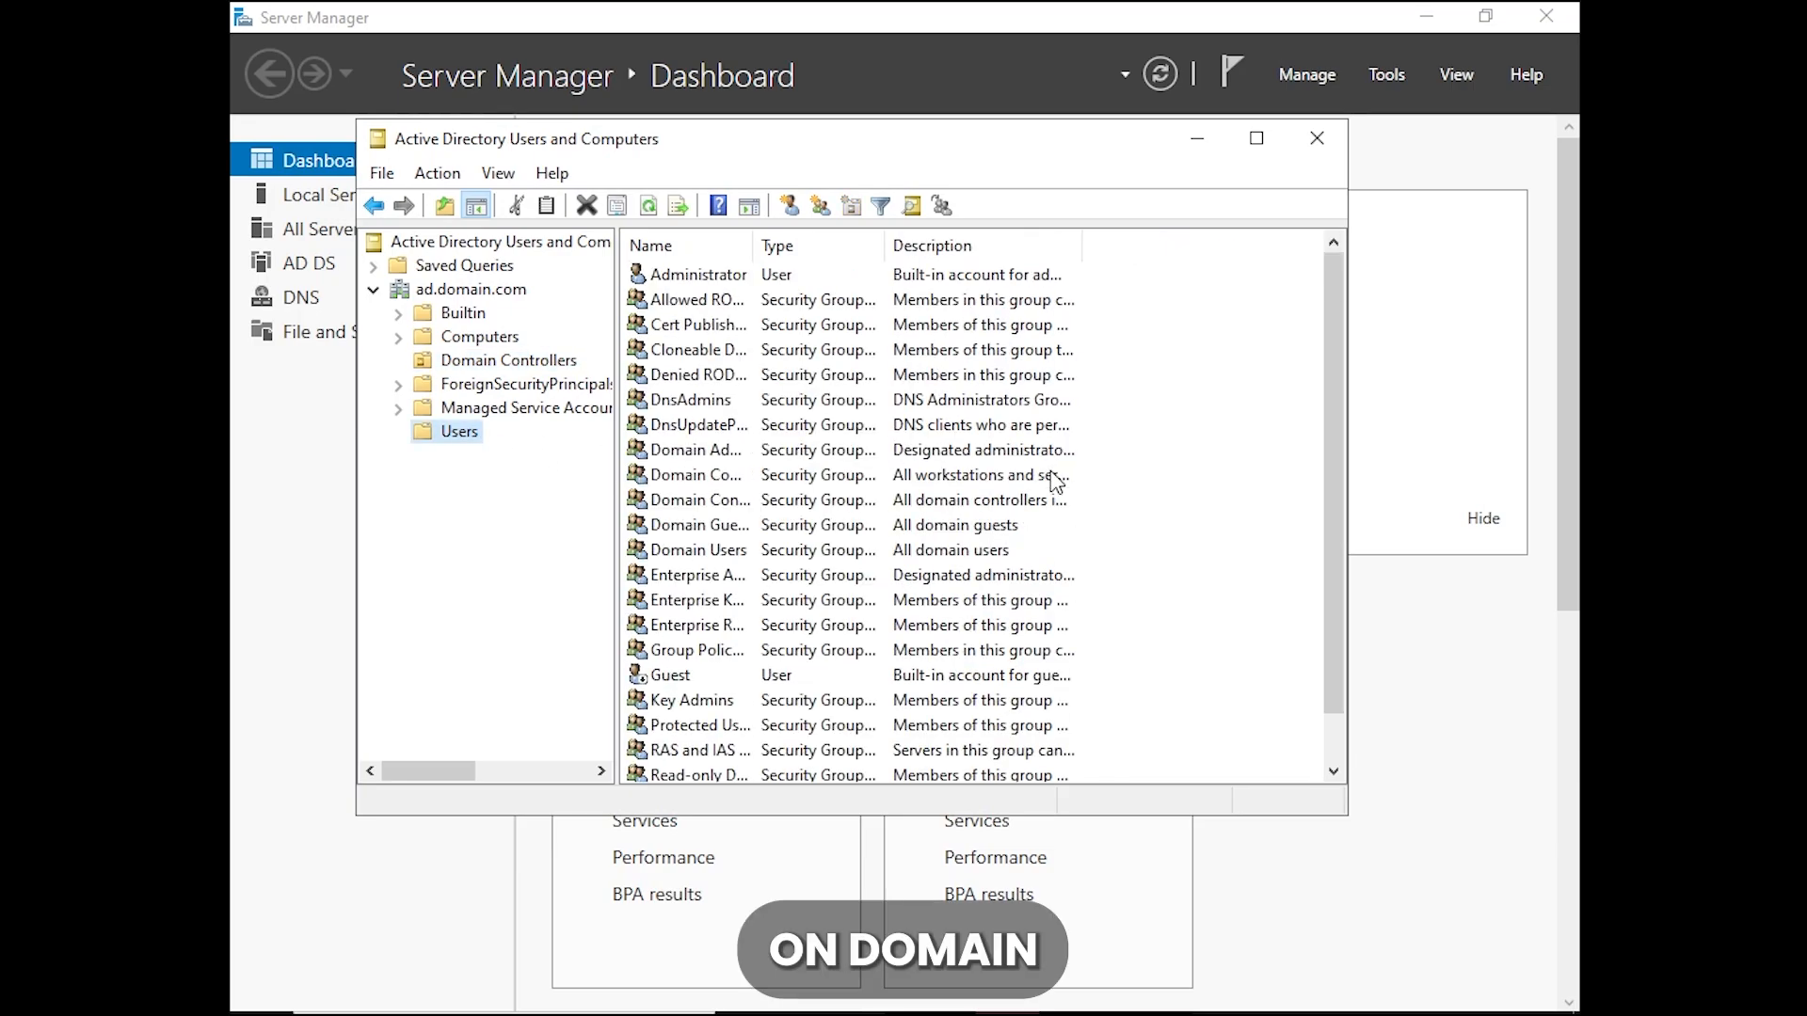
pyautogui.scroll(-2, 1062, 511)
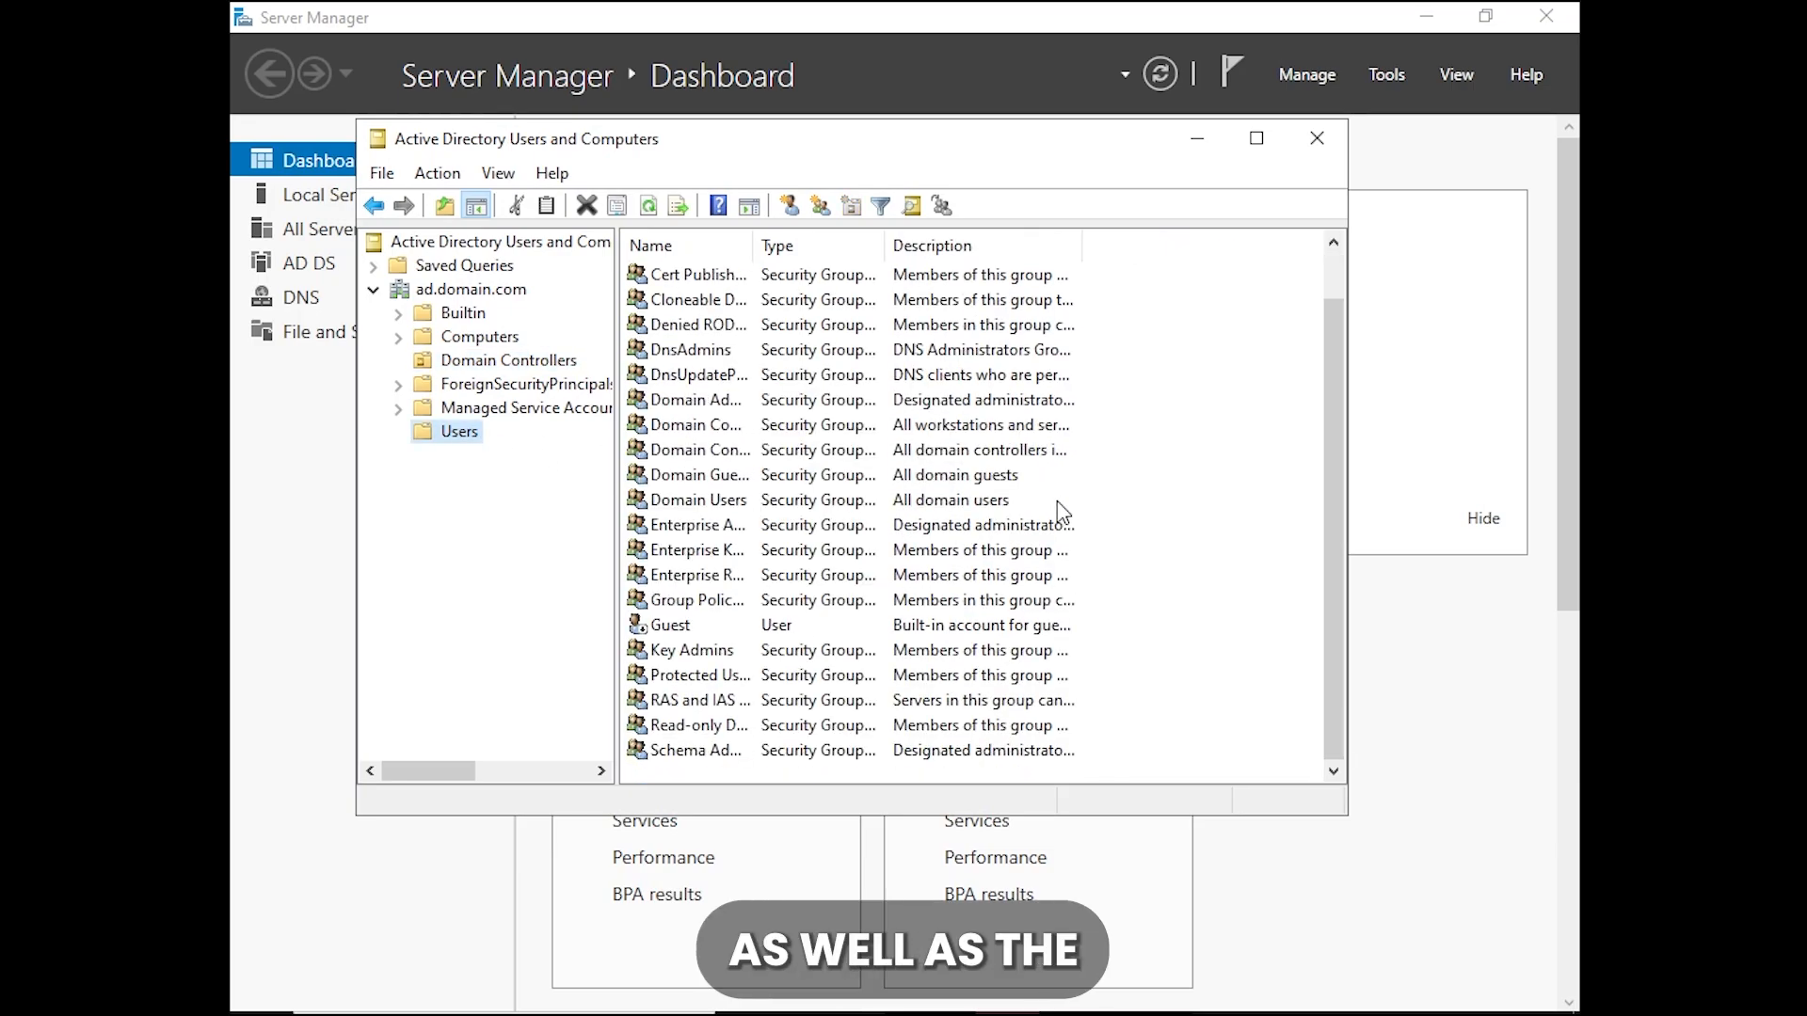
pyautogui.scroll(2, 1060, 509)
pyautogui.scroll(-2, 1056, 527)
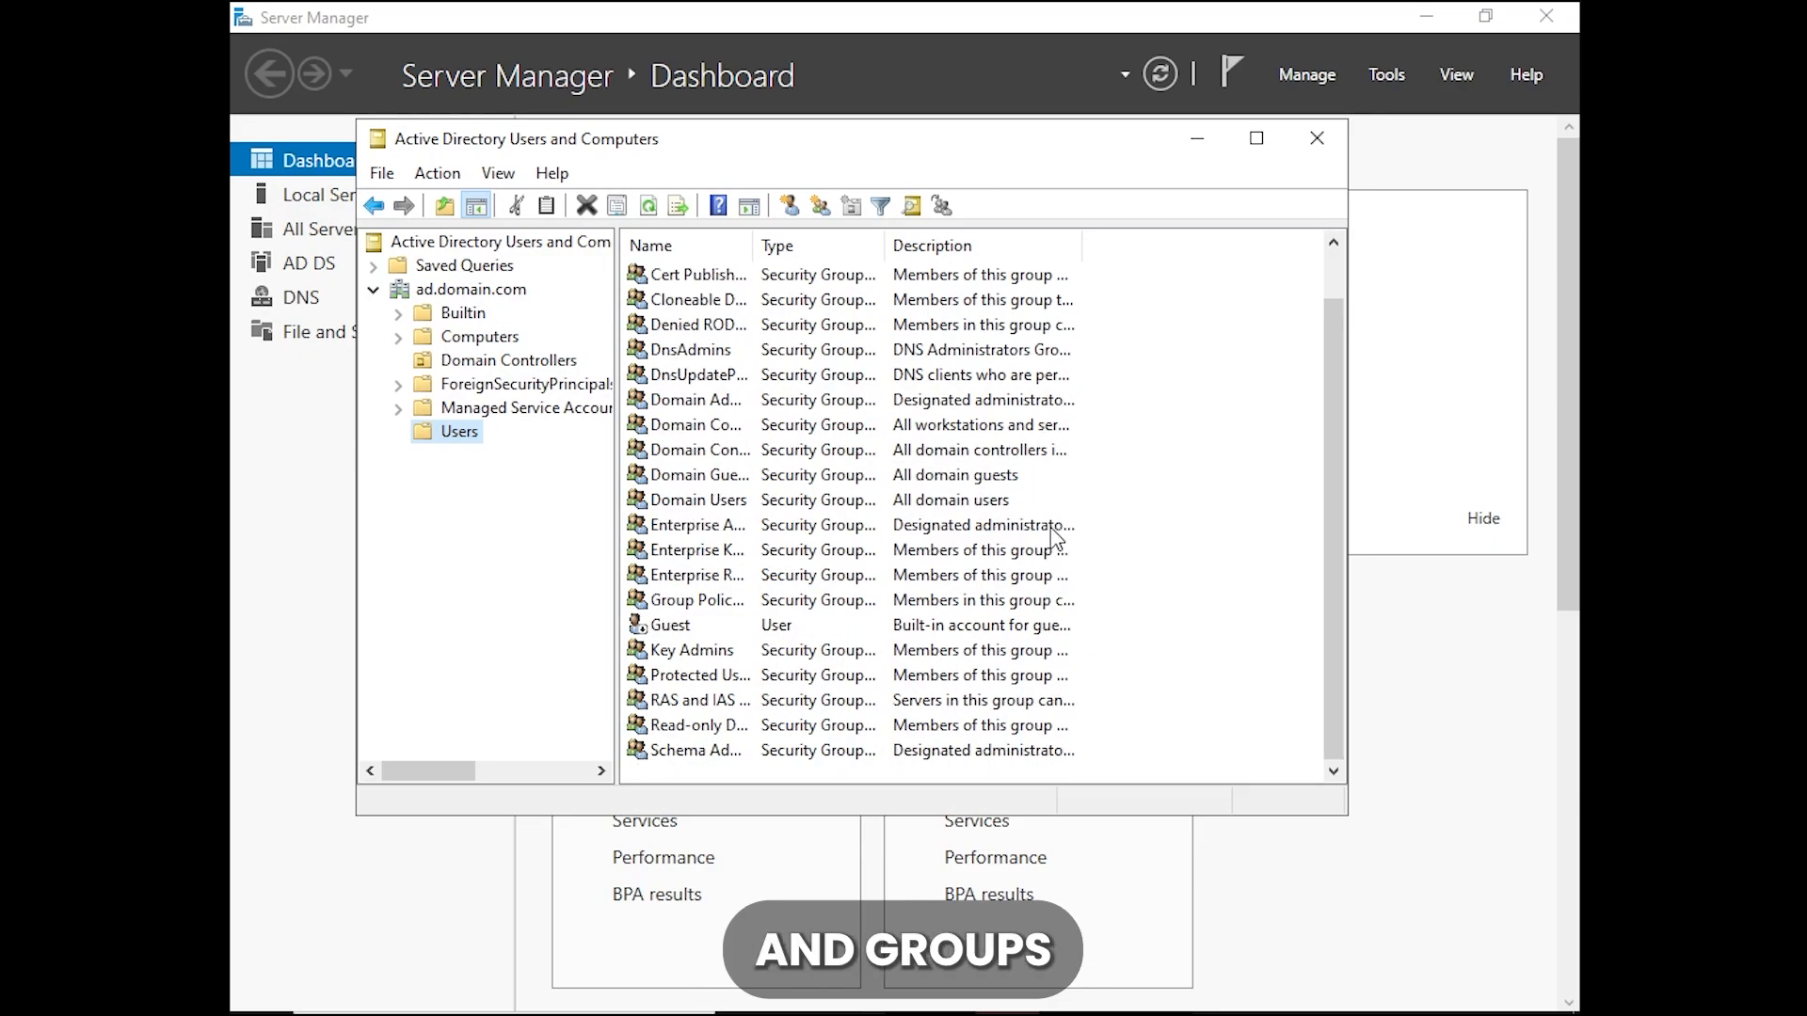
pyautogui.scroll(2, 1056, 538)
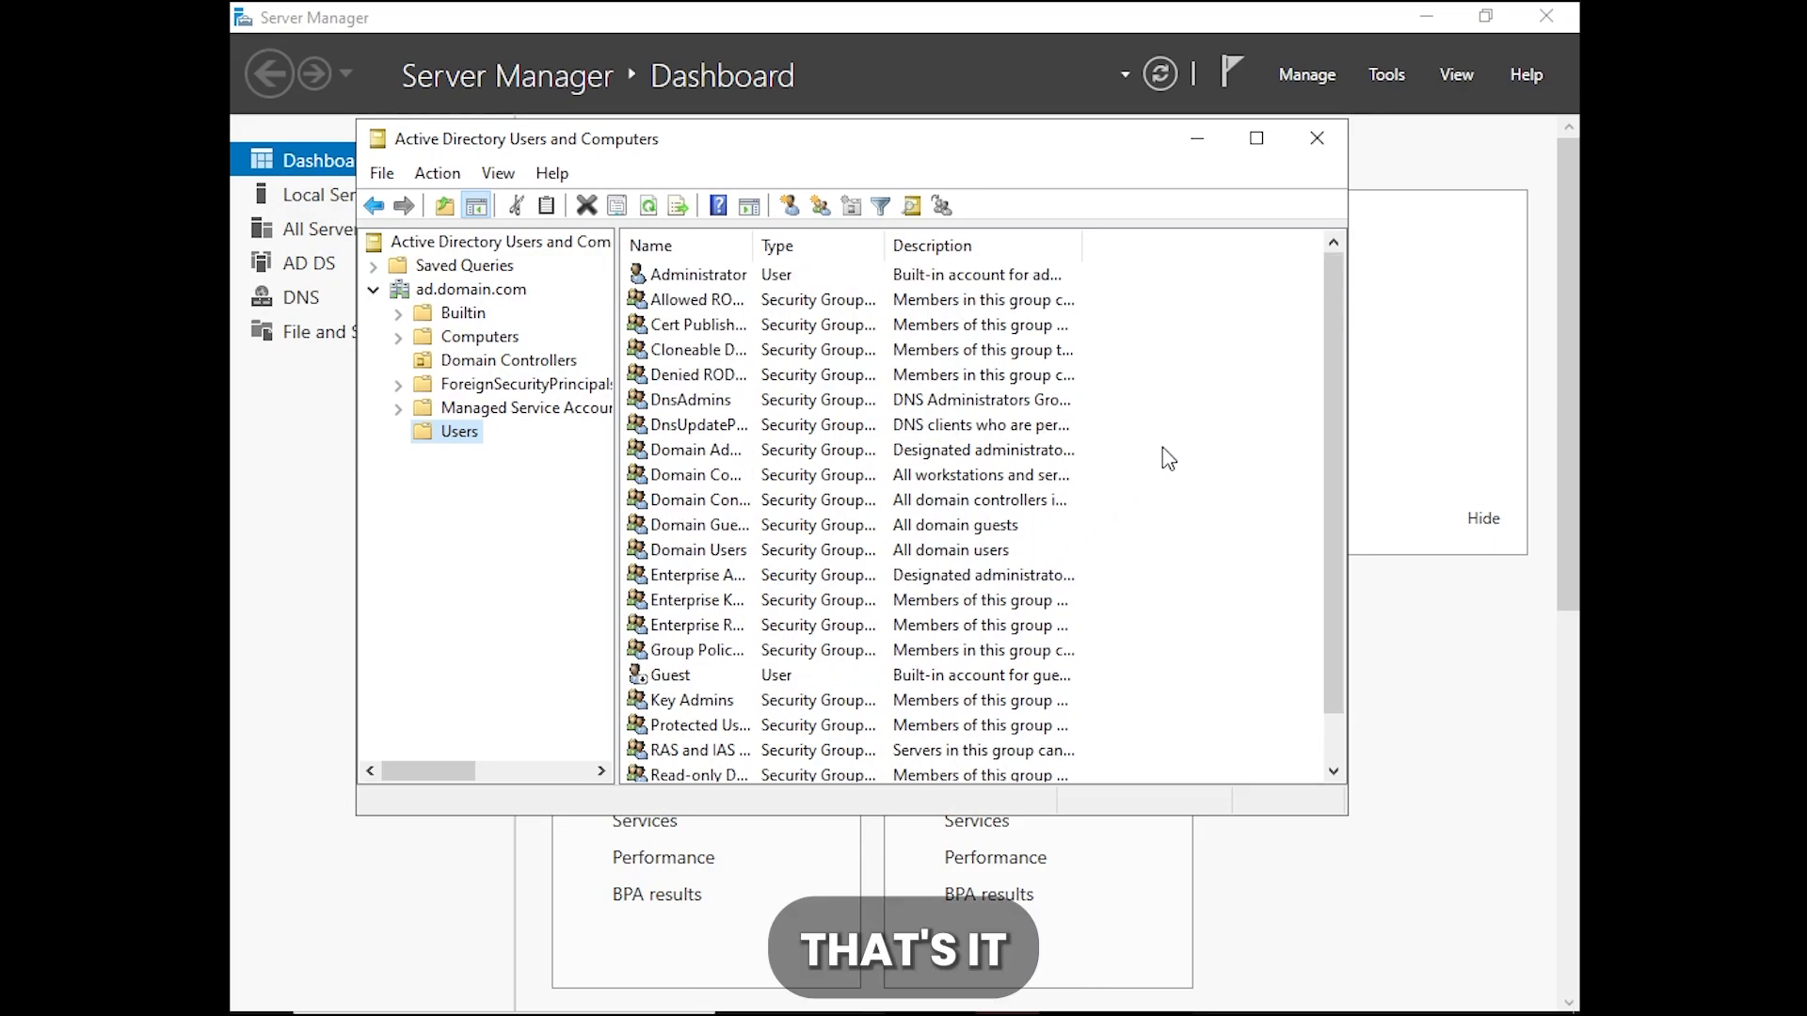